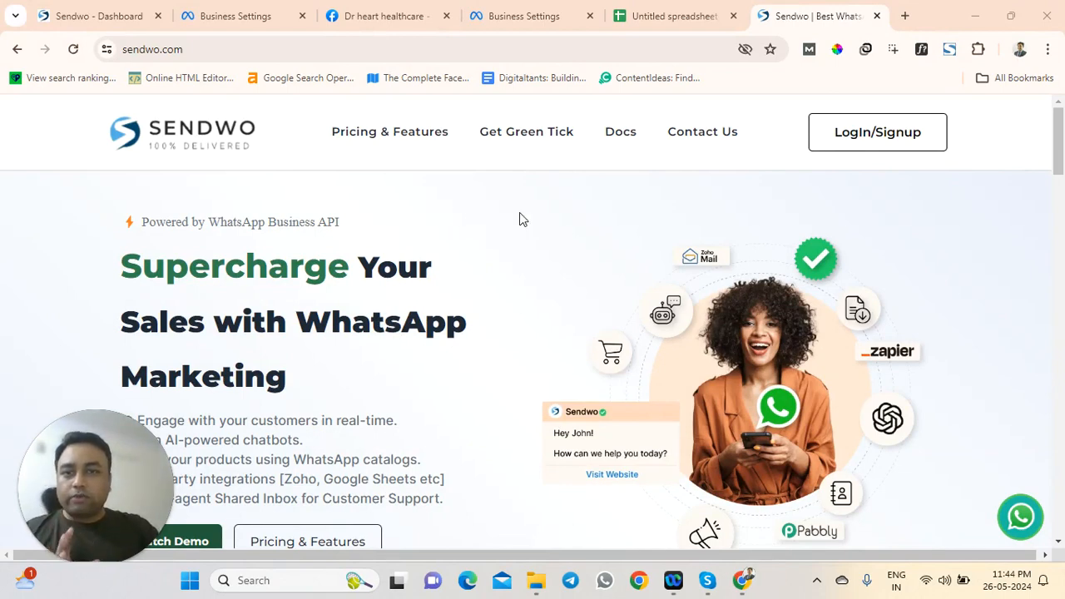
Bring up the Sendwo dashboard showing 7.20K WhatsApp subscribers and zeroed bot and flow counts
{"action": "left_click", "coordinate": [626, 144]}
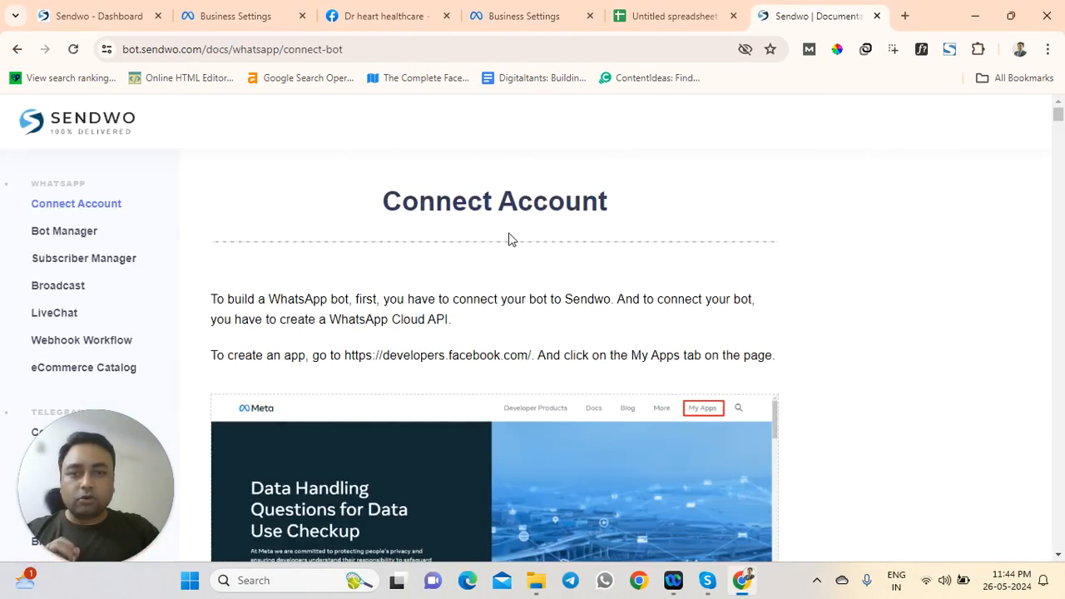
{"action": "left_click", "coordinate": [15, 51]}
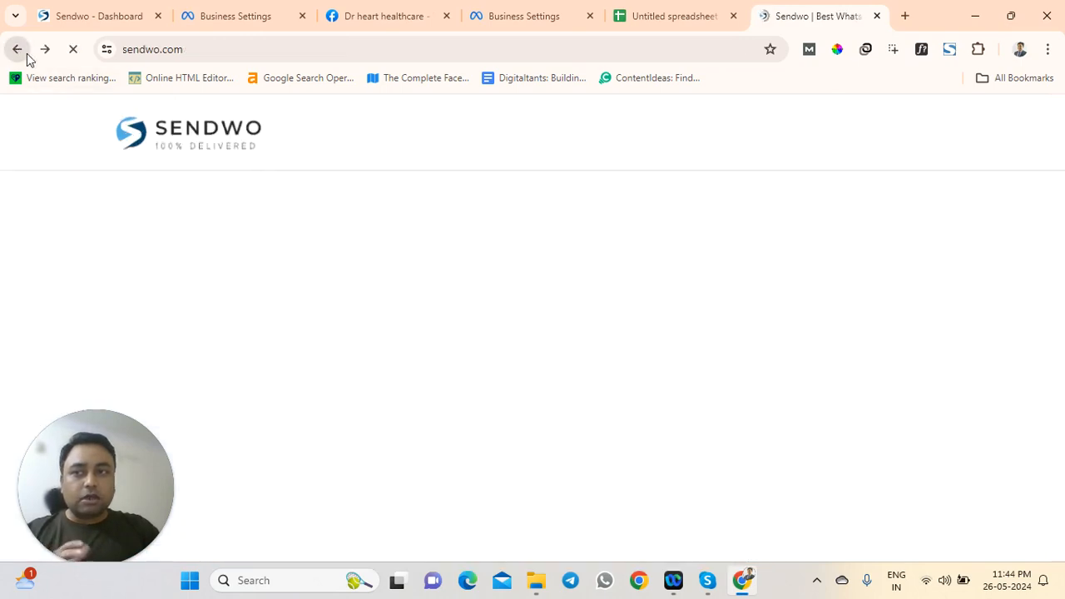
{"action": "left_click", "coordinate": [116, 16]}
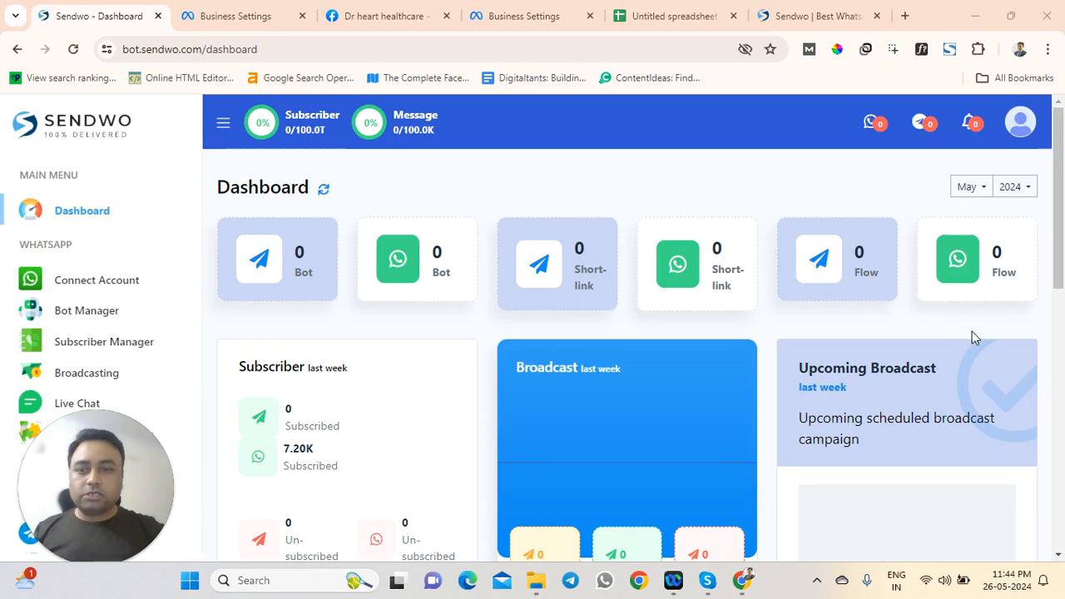
Open Connect Account to see the empty Business Account ID and Access Token fields
{"action": "left_click", "coordinate": [99, 283]}
{"action": "scroll", "coordinate": [399, 357], "scroll_direction": "down", "scroll_amount": 3}
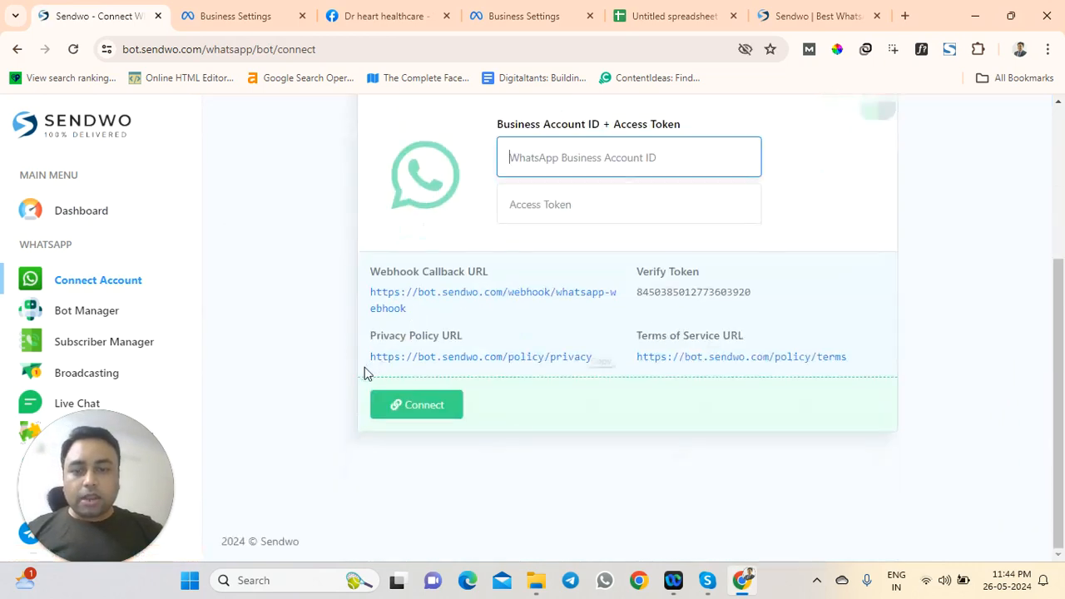
{"action": "scroll", "coordinate": [241, 353], "scroll_direction": "up", "scroll_amount": 3}
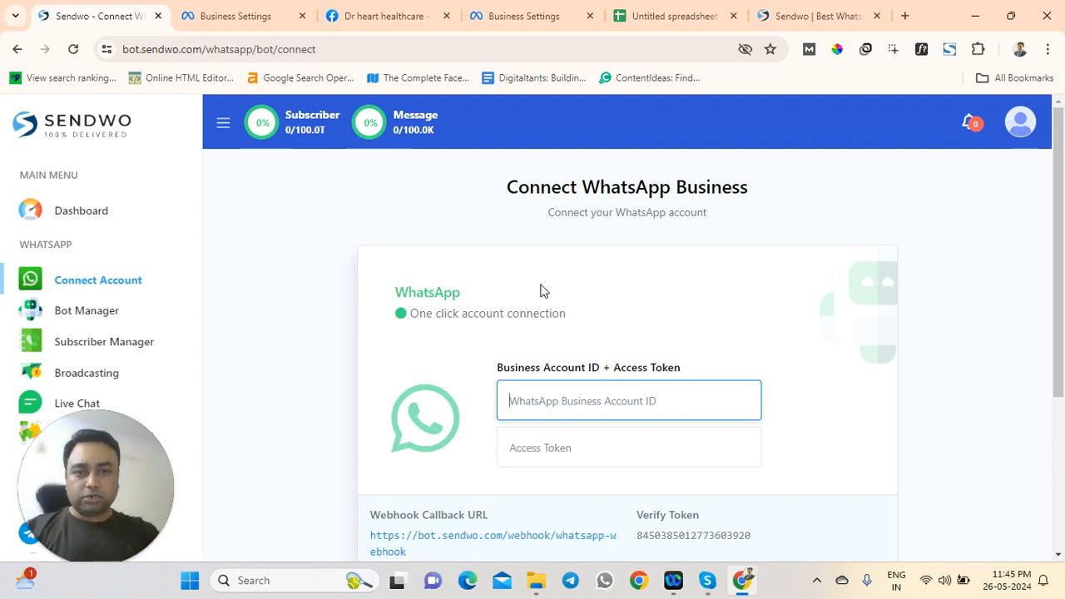
{"action": "left_click", "coordinate": [231, 9]}
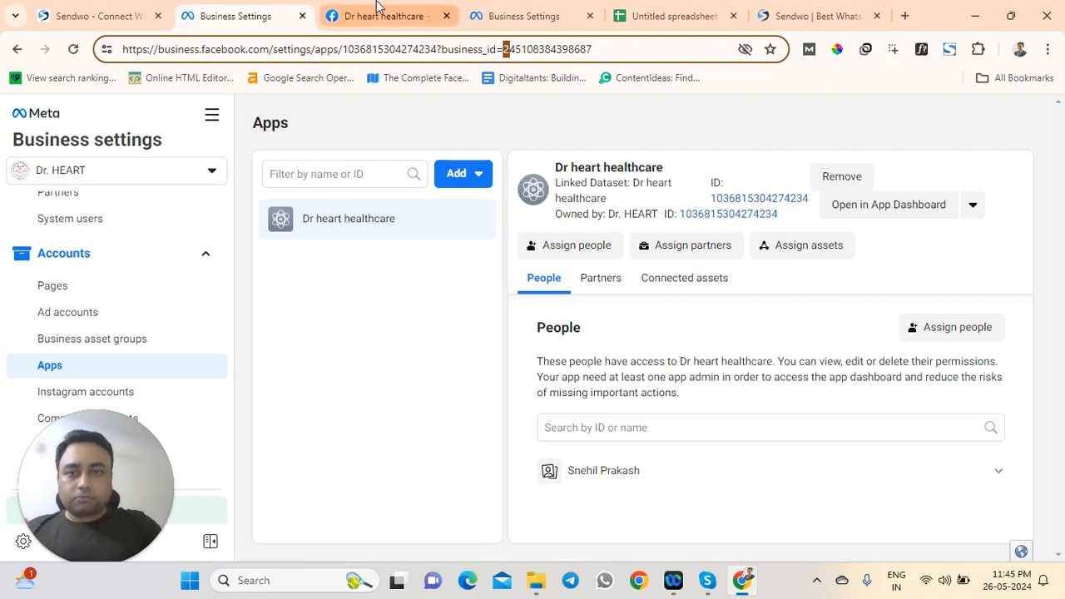
{"action": "left_click", "coordinate": [96, 16]}
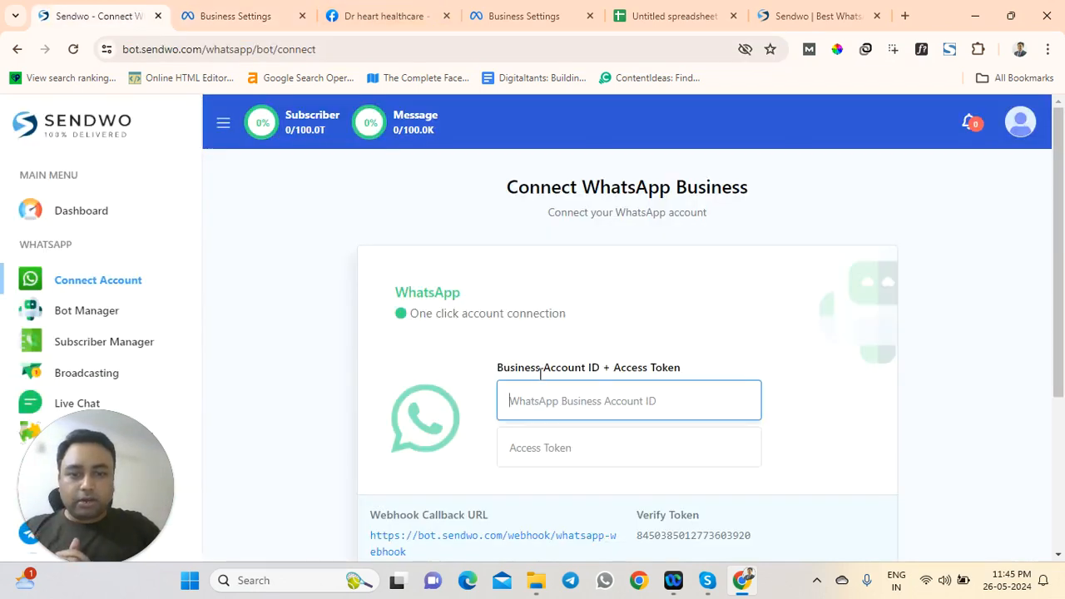
{"action": "scroll", "coordinate": [537, 366], "scroll_direction": "down", "scroll_amount": 1}
{"action": "left_click_drag", "start_coordinate": [499, 293], "coordinate": [683, 295]}
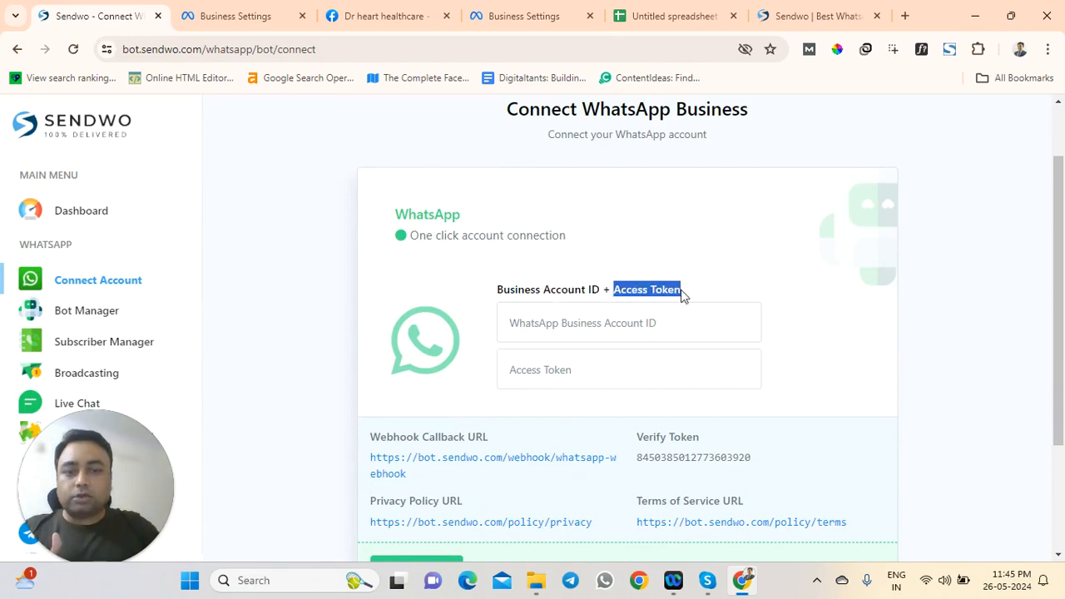
Read Sendwo's Connect Account guide down to the Configure Webhook callback URL section
{"action": "left_click", "coordinate": [832, 13]}
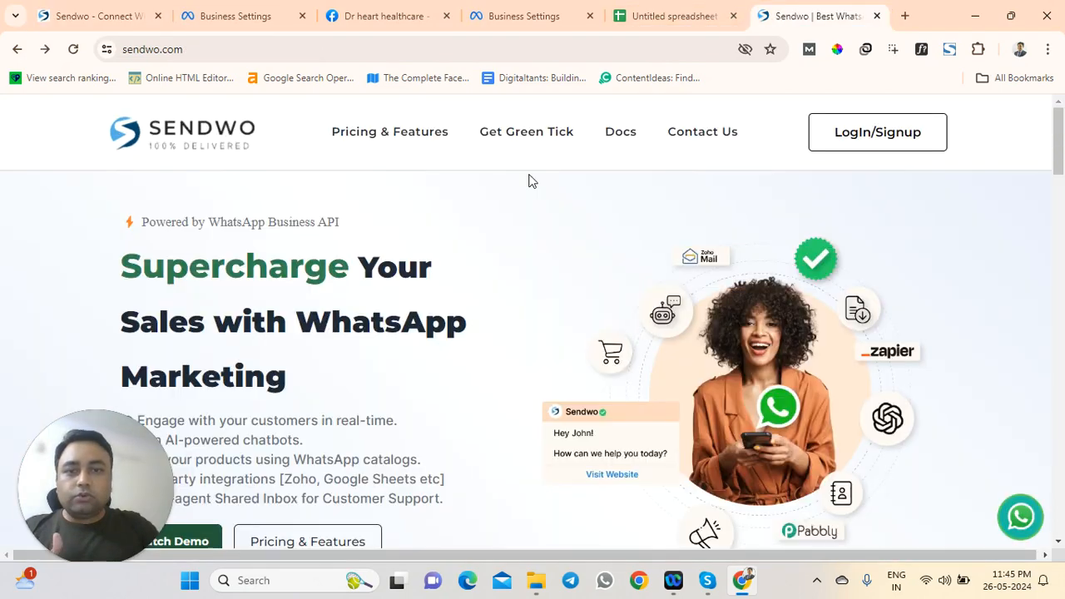
{"action": "left_click", "coordinate": [608, 140]}
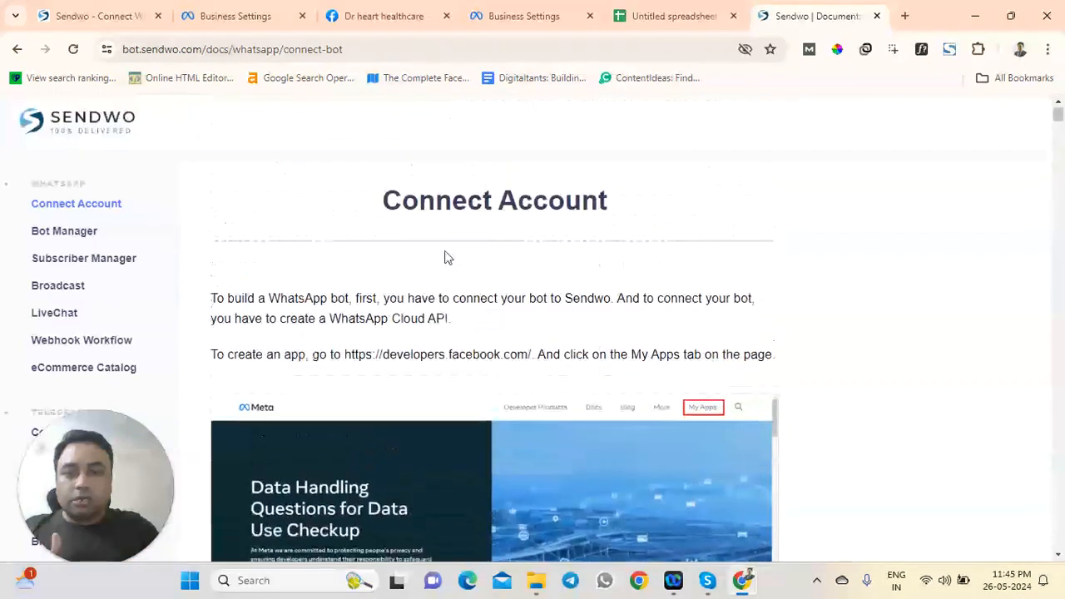
{"action": "left_click_drag", "start_coordinate": [383, 201], "coordinate": [535, 273]}
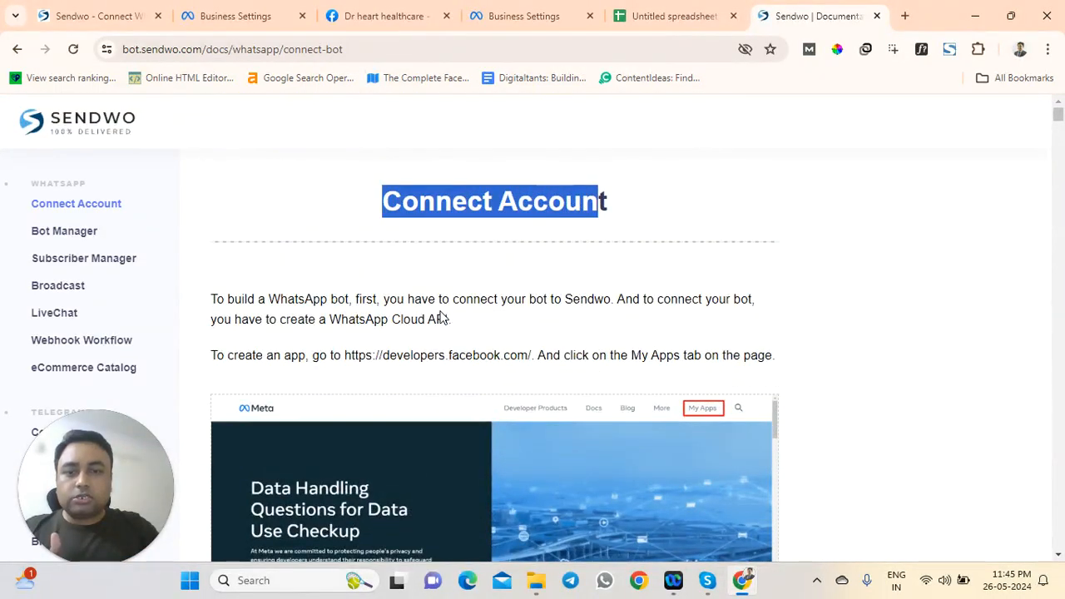
{"action": "scroll", "coordinate": [443, 319], "scroll_direction": "down", "scroll_amount": 10}
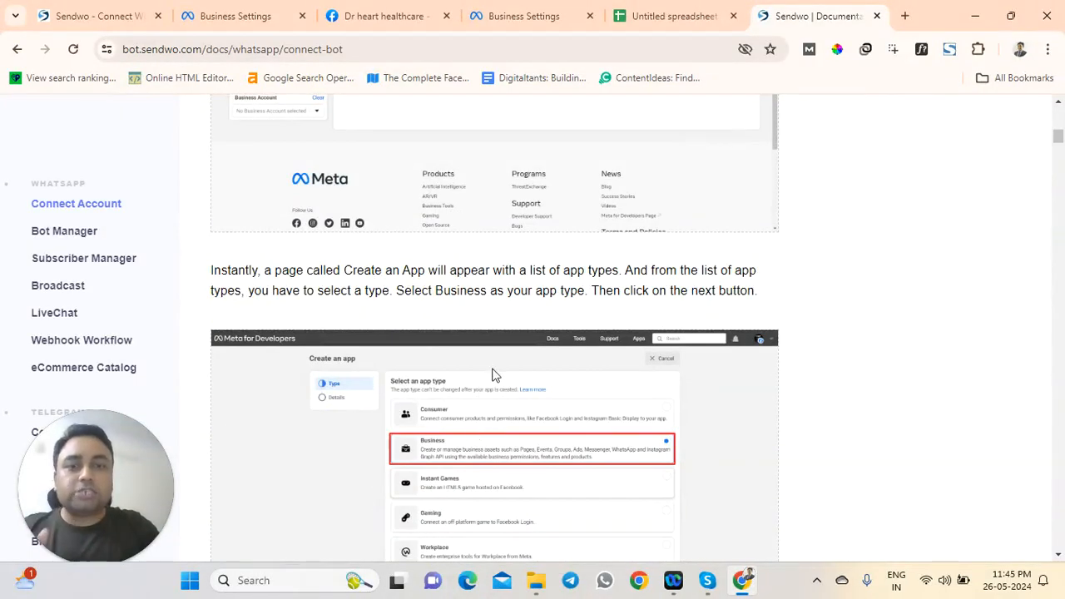
{"action": "scroll", "coordinate": [494, 375], "scroll_direction": "down", "scroll_amount": 12}
{"action": "scroll", "coordinate": [489, 378], "scroll_direction": "down", "scroll_amount": 15}
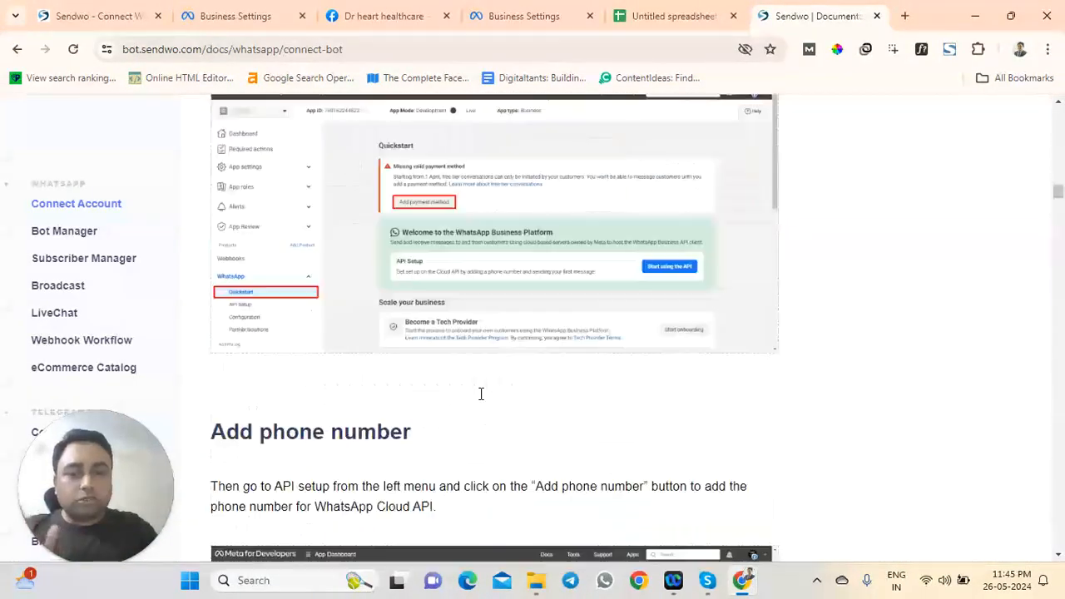
{"action": "scroll", "coordinate": [491, 397], "scroll_direction": "down", "scroll_amount": 3}
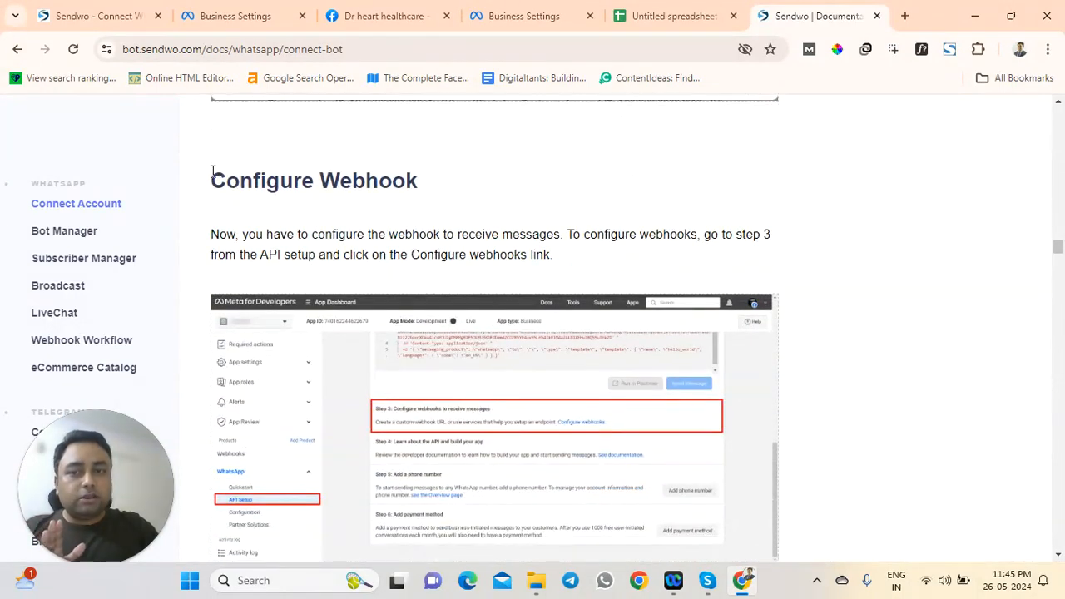
{"action": "left_click_drag", "start_coordinate": [213, 173], "coordinate": [431, 192]}
{"action": "scroll", "coordinate": [499, 366], "scroll_direction": "down", "scroll_amount": 4}
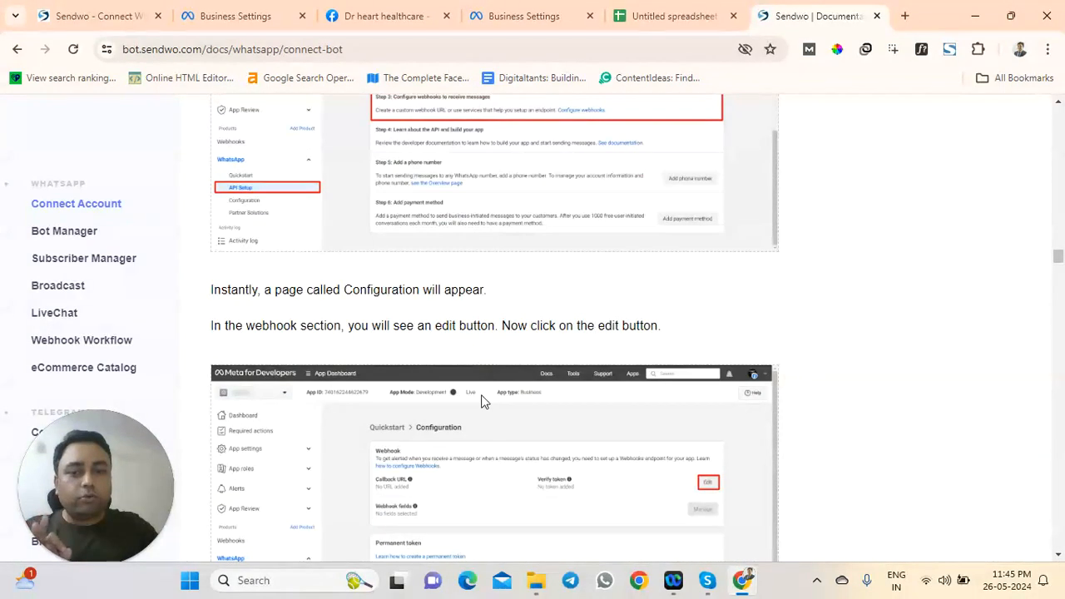
{"action": "scroll", "coordinate": [478, 409], "scroll_direction": "down", "scroll_amount": 6}
{"action": "scroll", "coordinate": [478, 409], "scroll_direction": "down", "scroll_amount": 2}
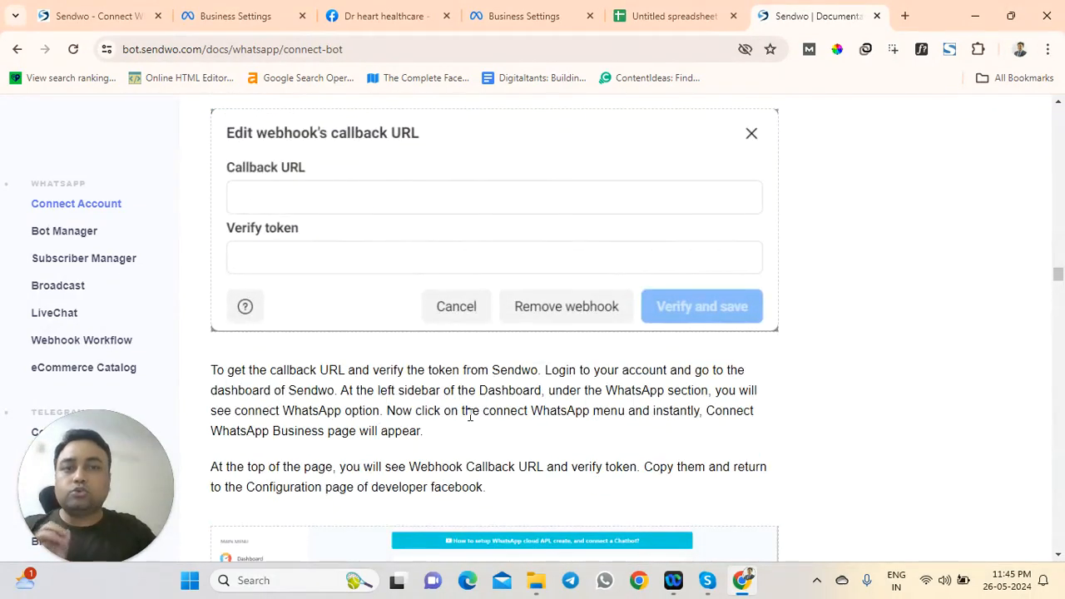
Look over the Business Account ID and Access Token fields on Sendwo's Connect page
{"action": "left_click", "coordinate": [254, 9]}
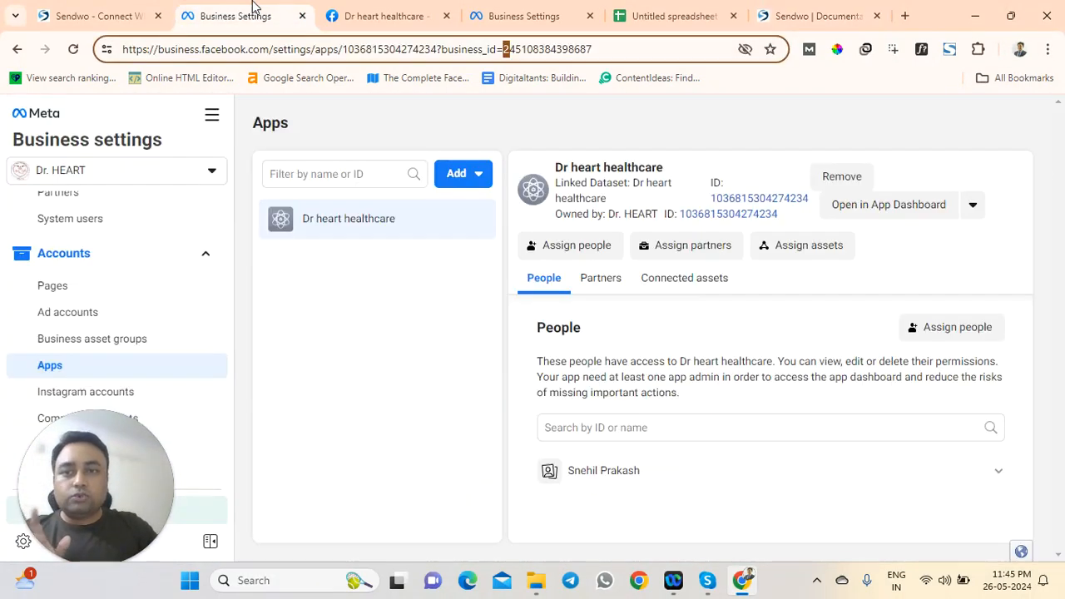
{"action": "left_click", "coordinate": [123, 16]}
{"action": "left_click", "coordinate": [532, 328]}
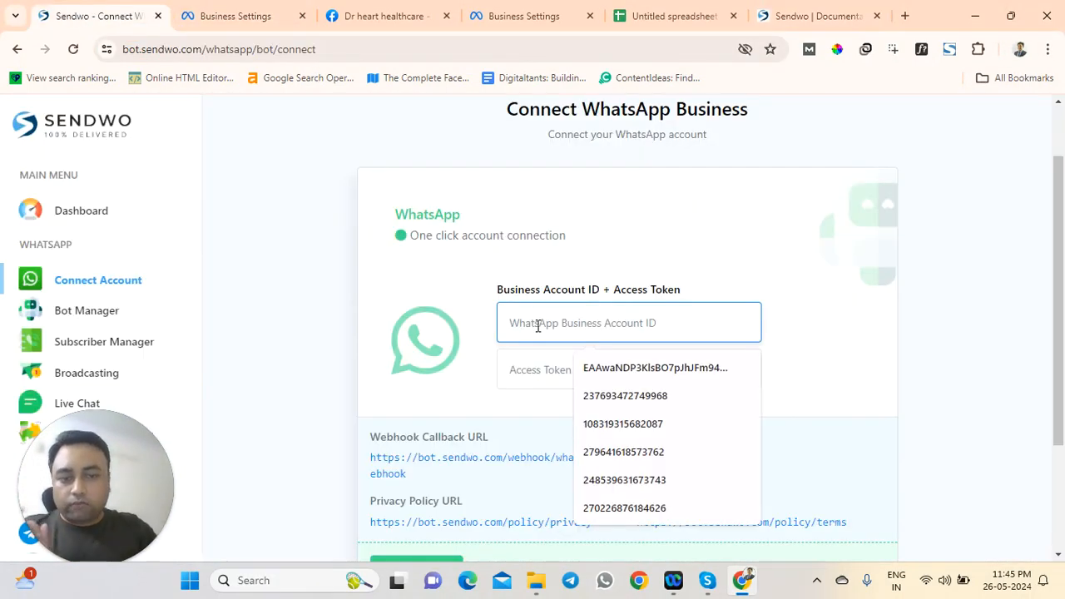
{"action": "left_click", "coordinate": [525, 376]}
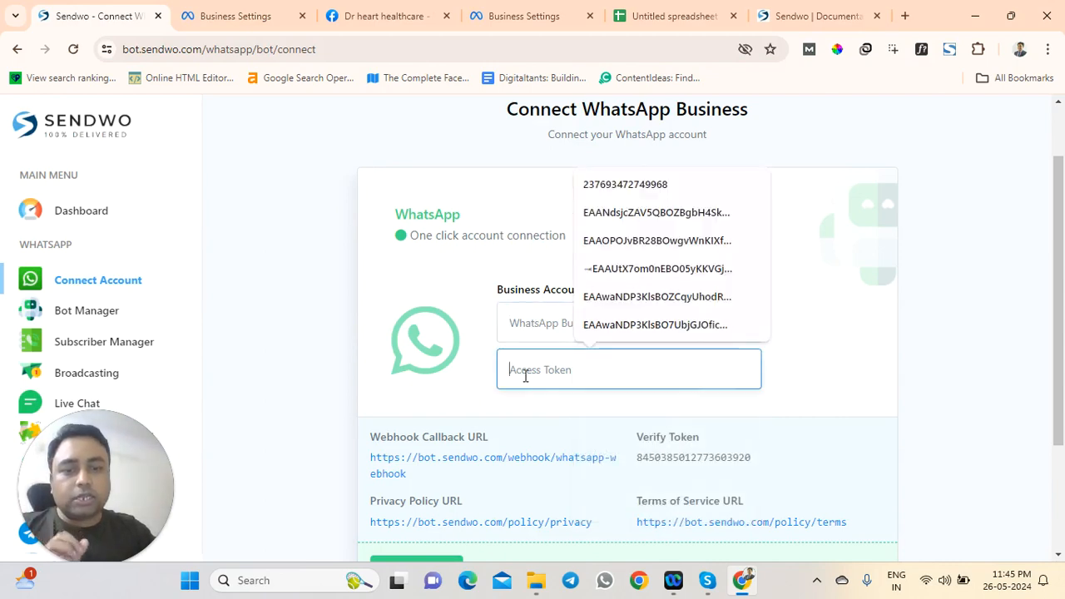
{"action": "left_click", "coordinate": [530, 323]}
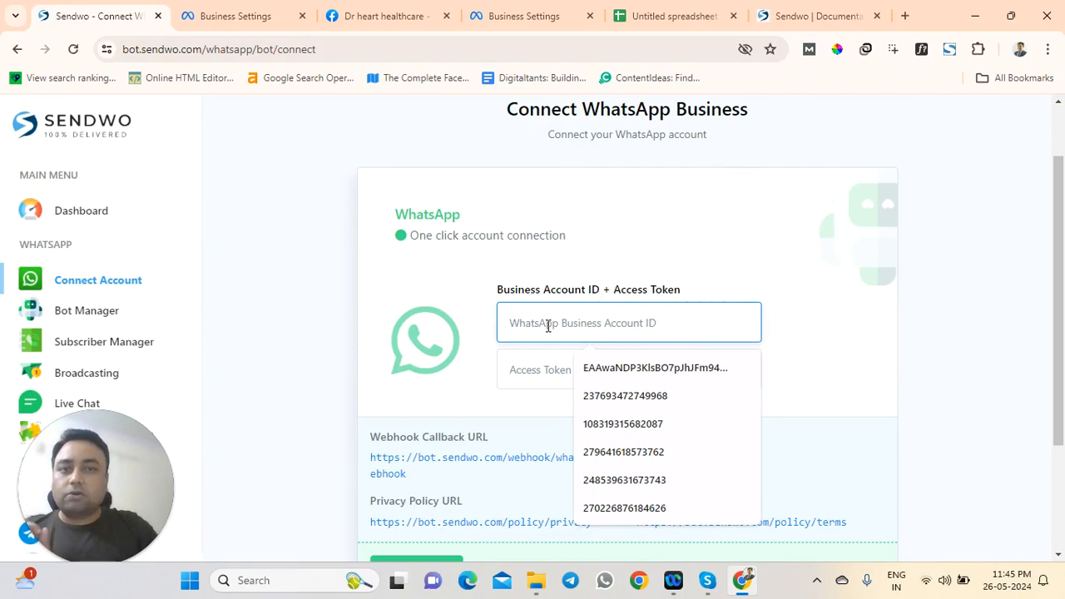
Open the WhatsApp API Setup page of the Dr heart healthcare app in Meta for Developers
{"action": "left_click", "coordinate": [511, 7]}
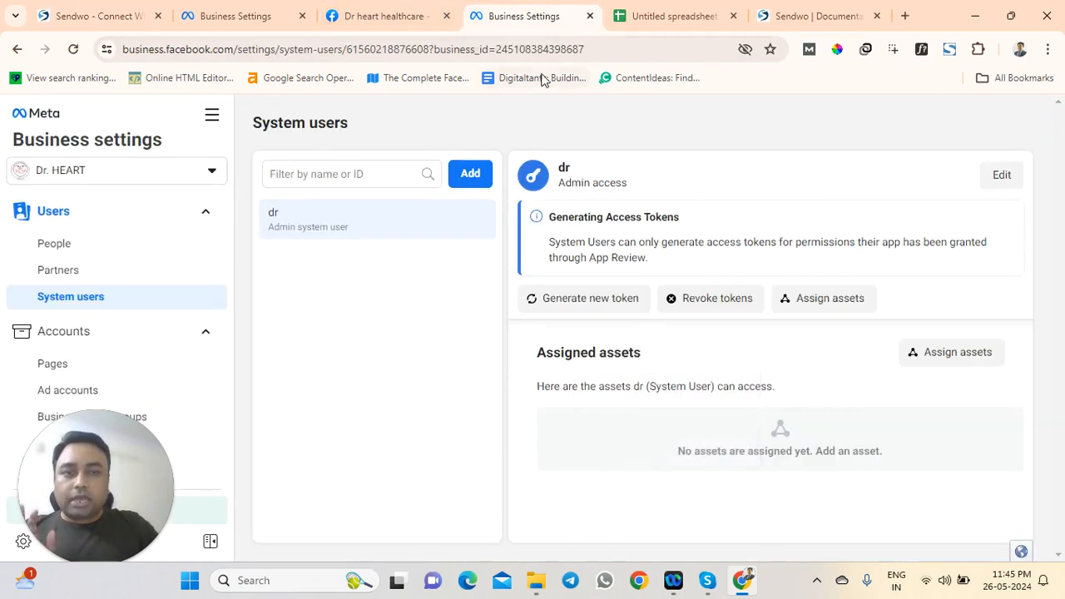
{"action": "left_click", "coordinate": [247, 12]}
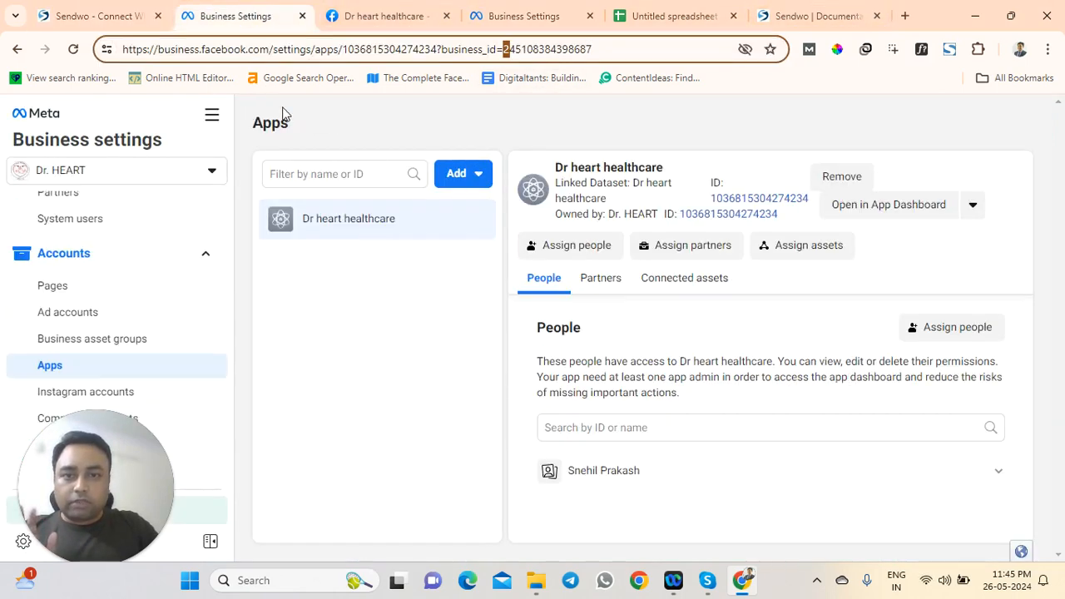
{"action": "left_click", "coordinate": [863, 208]}
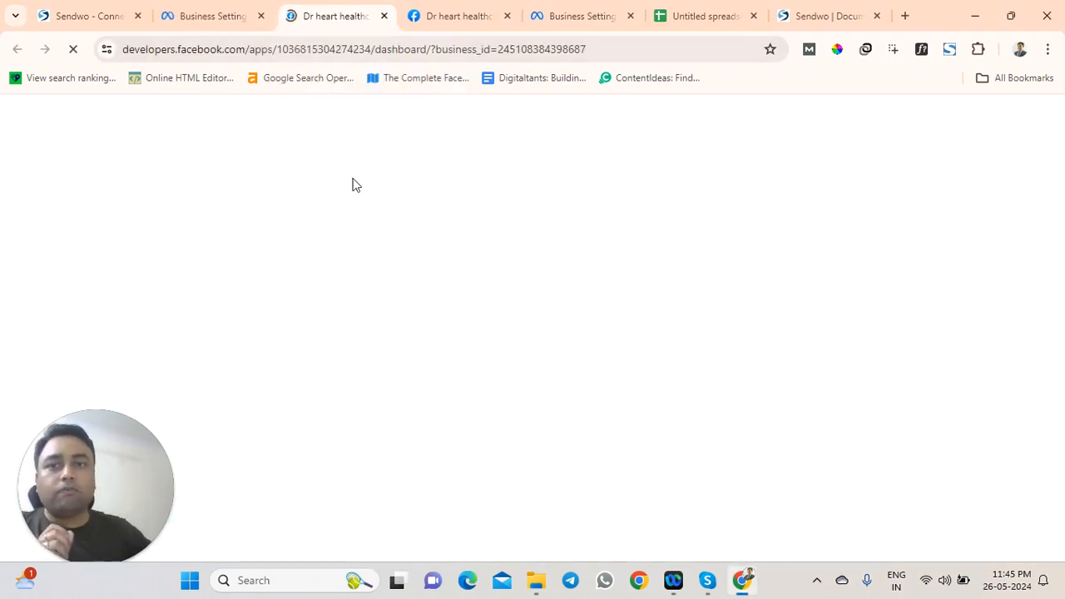
{"action": "scroll", "coordinate": [127, 400], "scroll_direction": "down", "scroll_amount": 2}
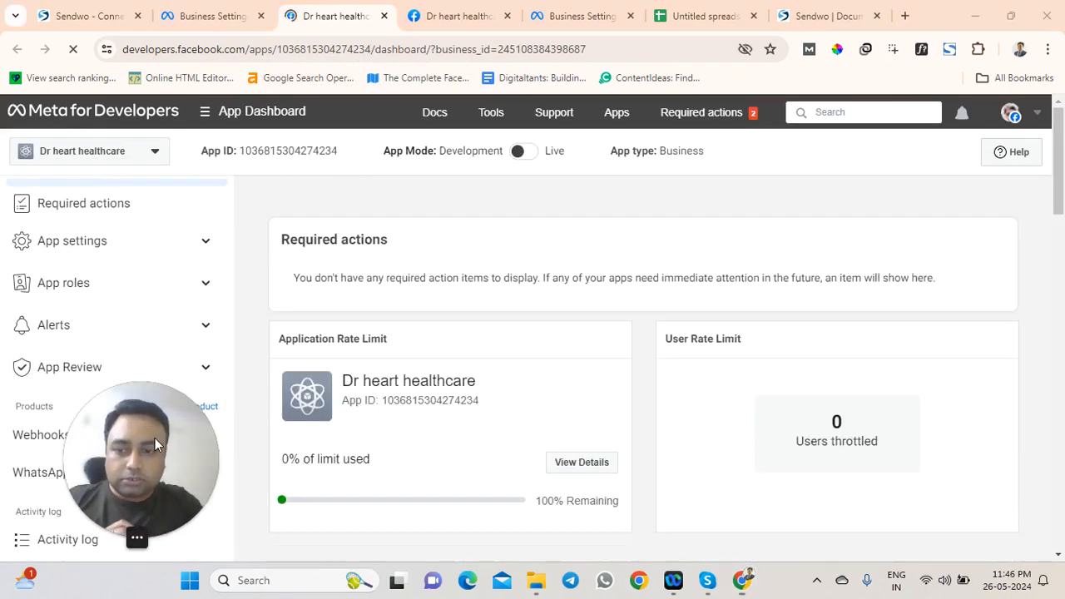
{"action": "left_click", "coordinate": [38, 473]}
{"action": "scroll", "coordinate": [59, 474], "scroll_direction": "down", "scroll_amount": 2}
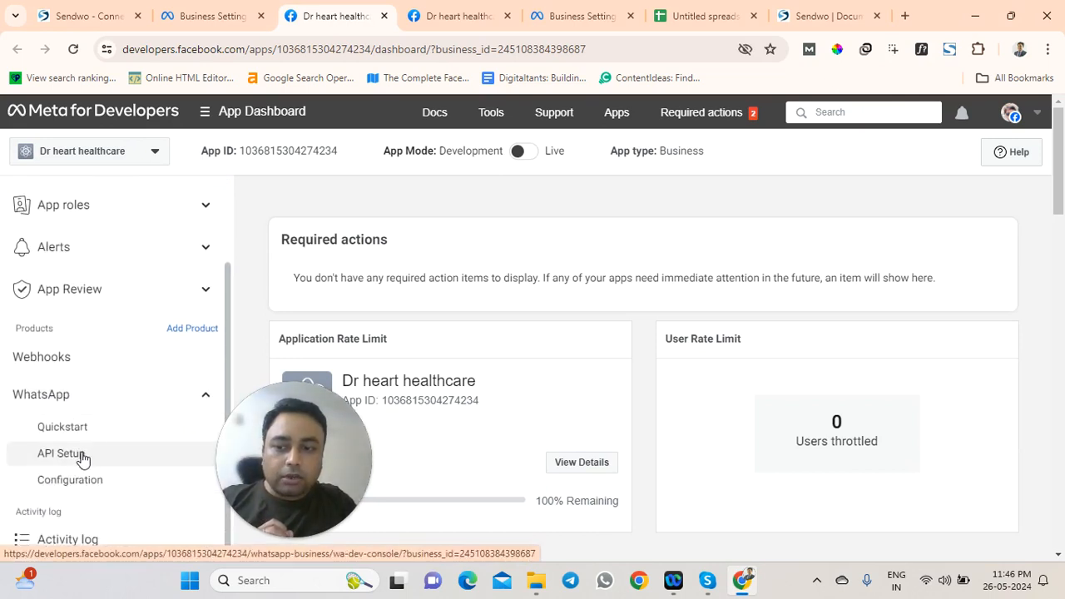
{"action": "left_click", "coordinate": [82, 456]}
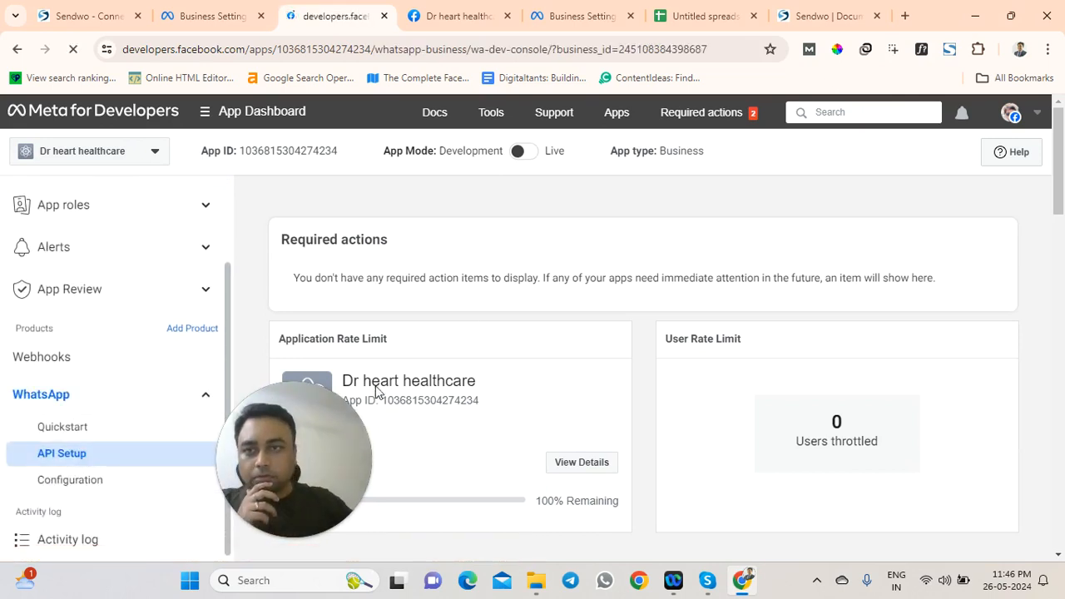
{"action": "left_click_drag", "start_coordinate": [299, 435], "coordinate": [95, 374]}
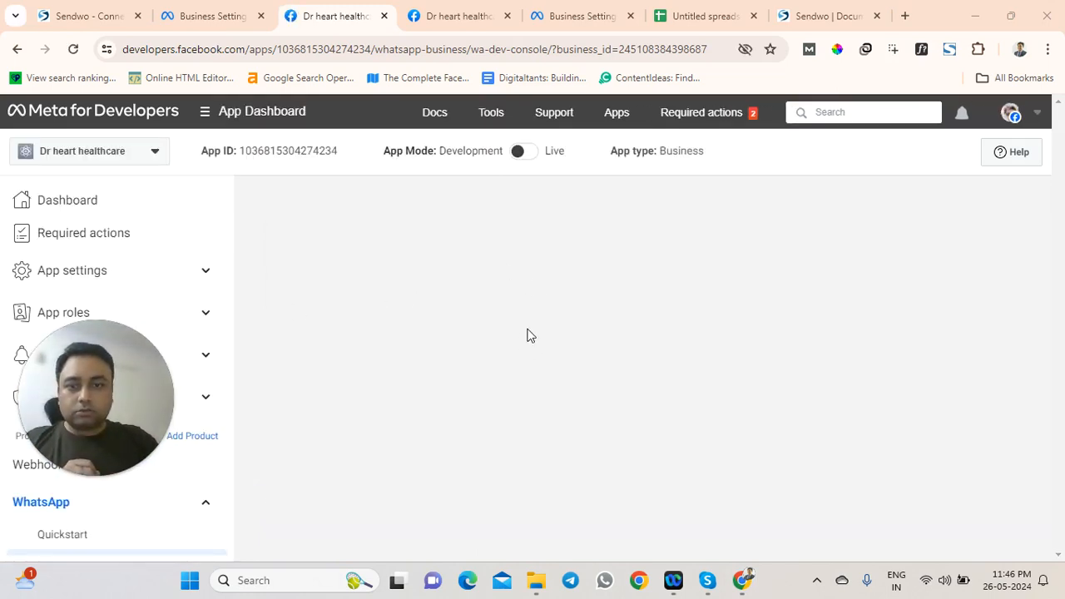
{"action": "scroll", "coordinate": [519, 333], "scroll_direction": "down", "scroll_amount": 2}
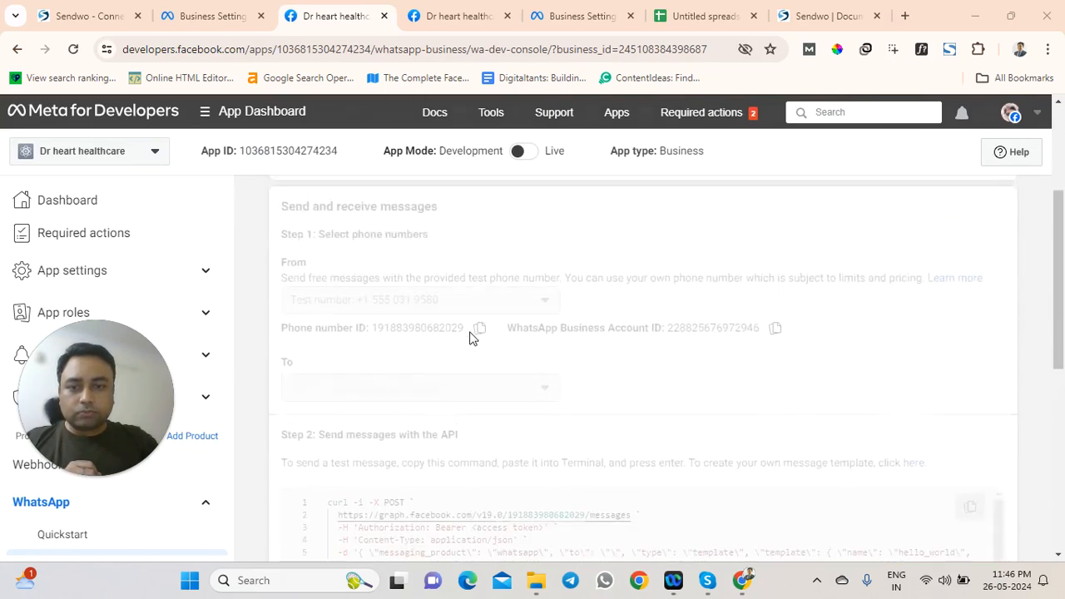
{"action": "scroll", "coordinate": [470, 335], "scroll_direction": "down", "scroll_amount": 2}
{"action": "scroll", "coordinate": [469, 317], "scroll_direction": "up", "scroll_amount": 1}
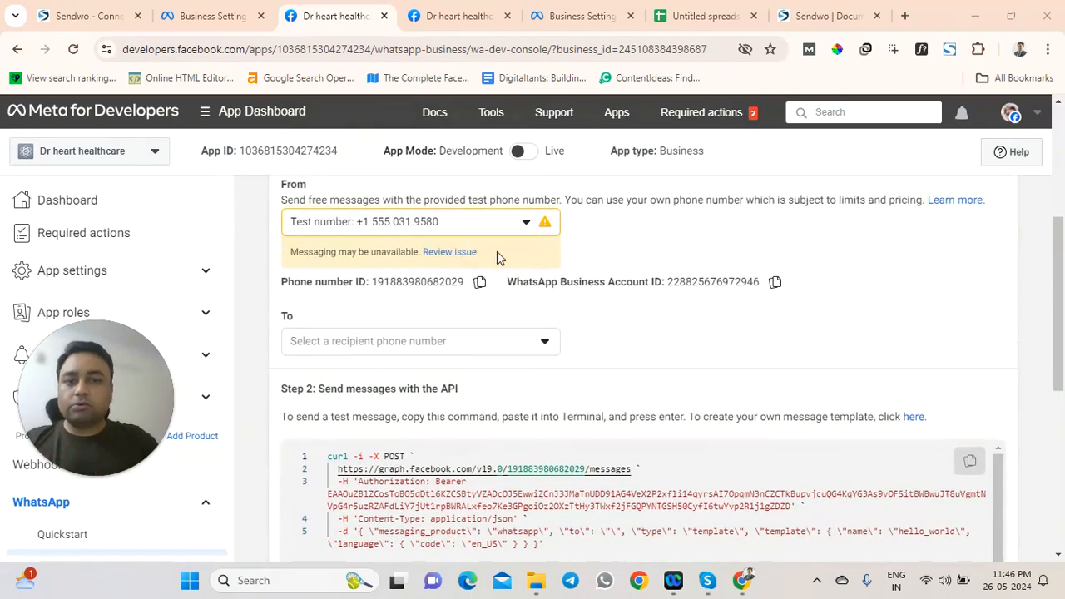
{"action": "left_click_drag", "start_coordinate": [507, 282], "coordinate": [634, 282]}
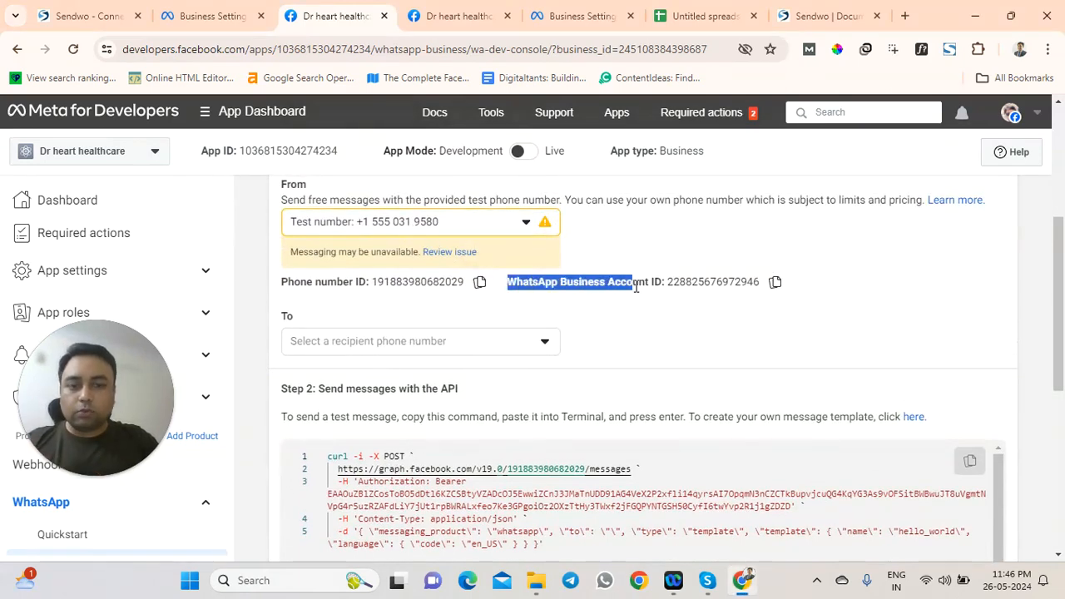
{"action": "left_click", "coordinate": [774, 282]}
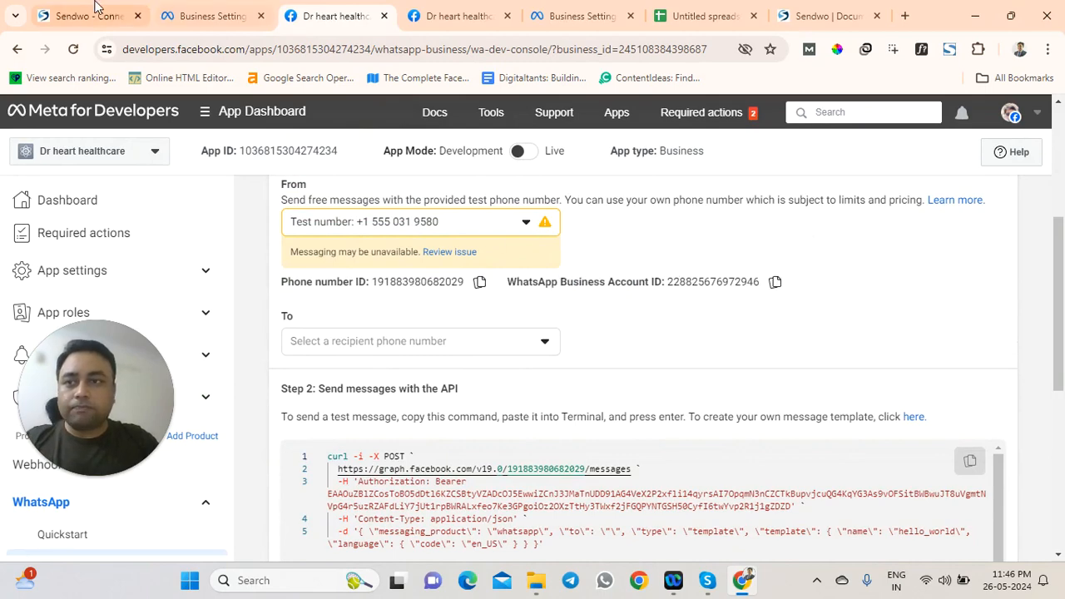
{"action": "left_click", "coordinate": [96, 8]}
{"action": "left_click", "coordinate": [551, 318]}
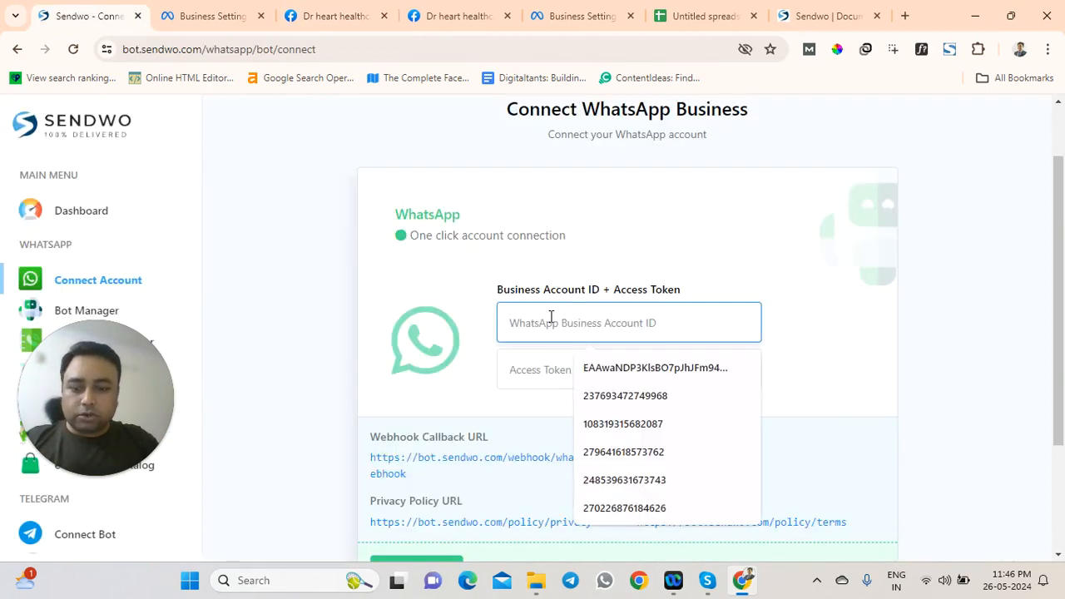
Paste the Business Account ID into Sendwo and copy Meta's temporary access token
{"action": "key", "text": "ctrl+v"}
{"action": "left_click", "coordinate": [543, 369]}
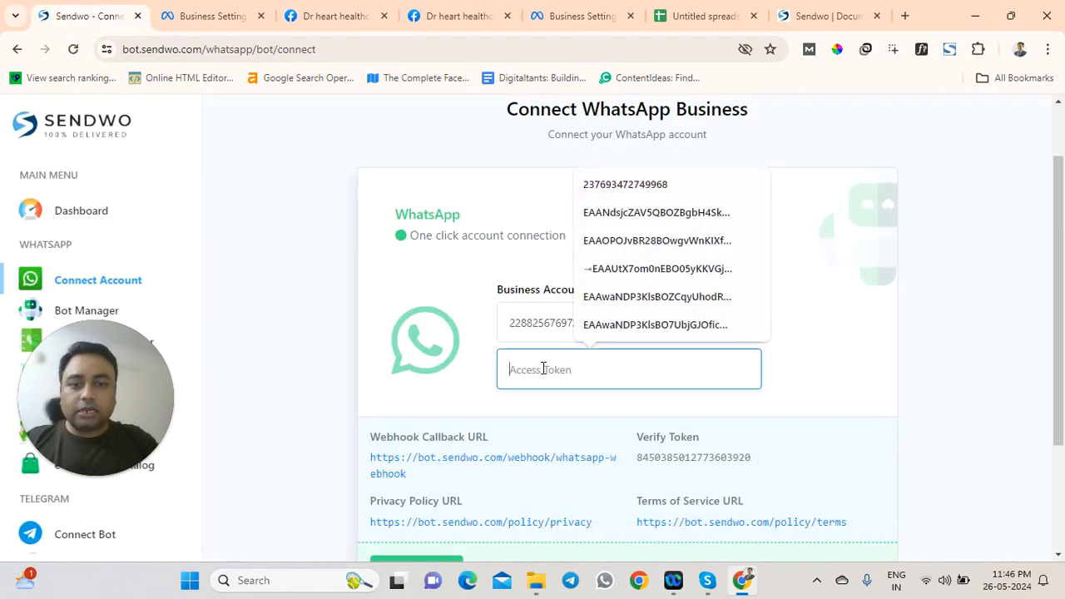
{"action": "left_click", "coordinate": [559, 8]}
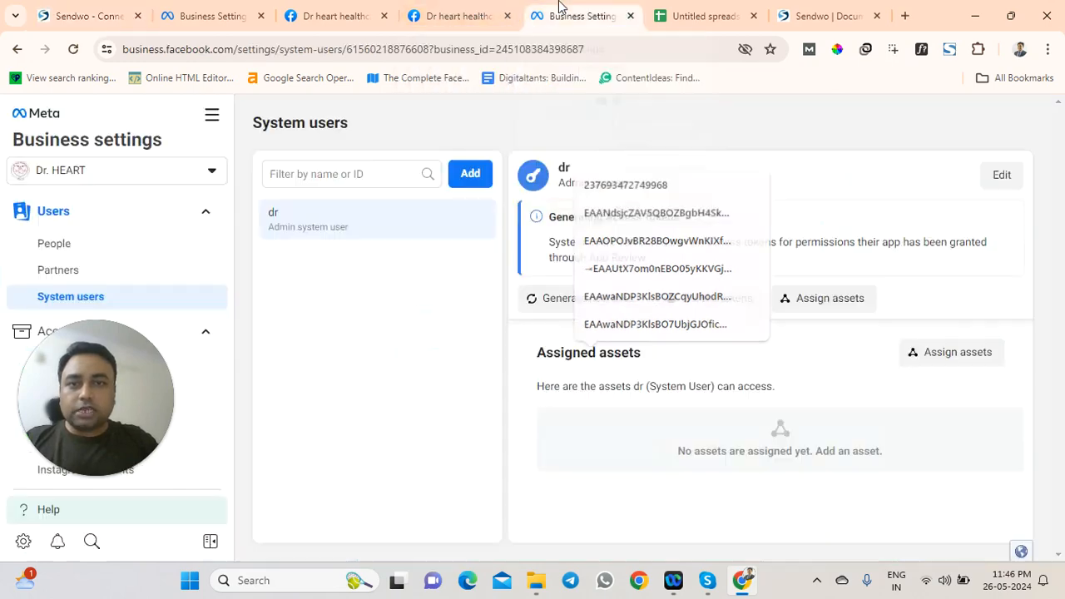
{"action": "left_click", "coordinate": [450, 13]}
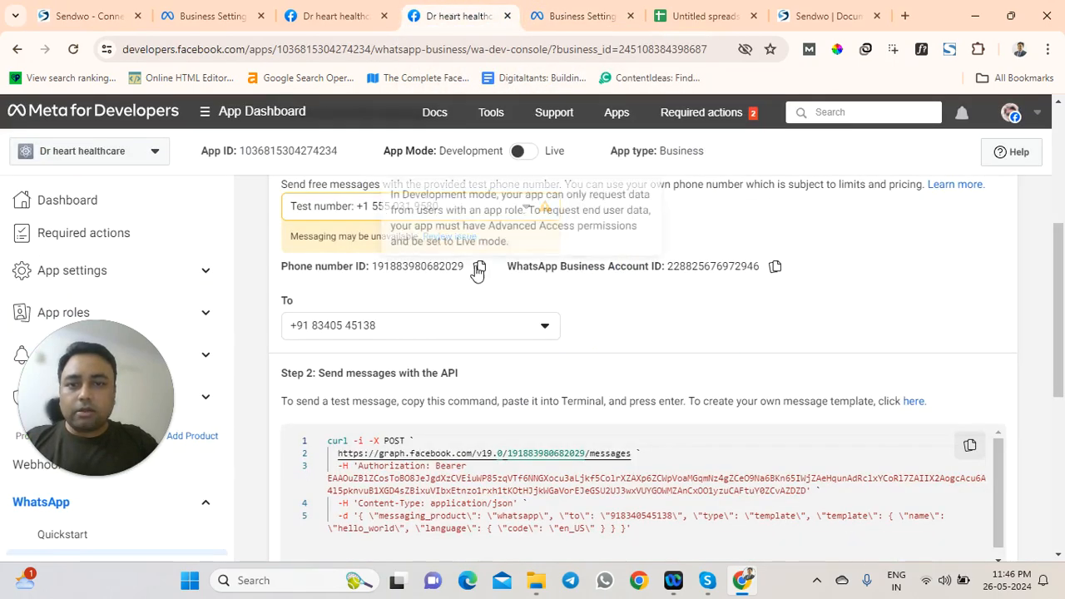
{"action": "scroll", "coordinate": [574, 301], "scroll_direction": "up", "scroll_amount": 1}
{"action": "scroll", "coordinate": [485, 373], "scroll_direction": "down", "scroll_amount": 1}
{"action": "scroll", "coordinate": [489, 366], "scroll_direction": "up", "scroll_amount": 2}
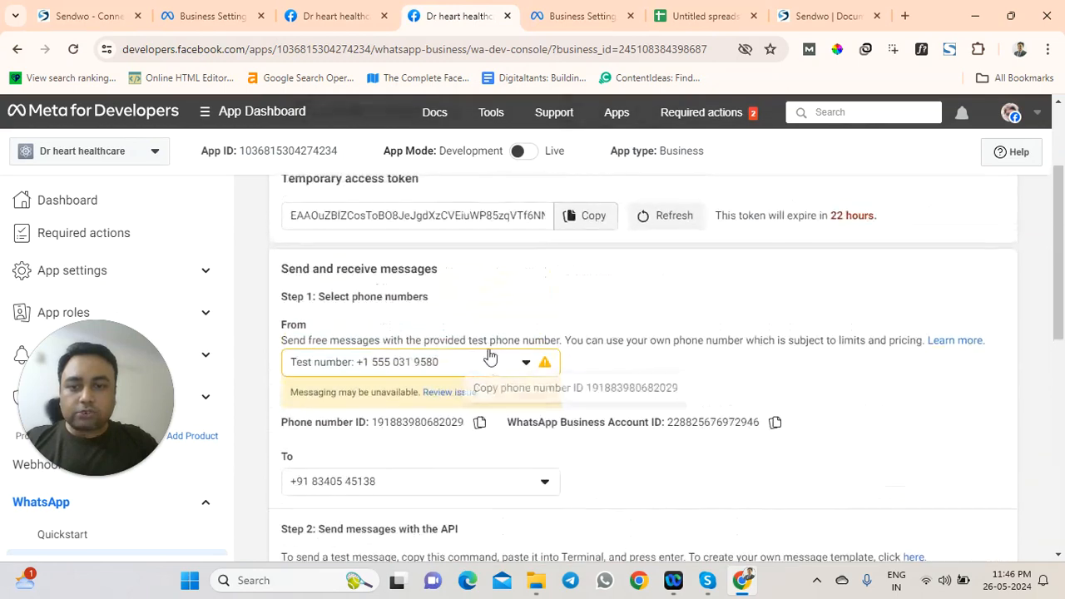
{"action": "scroll", "coordinate": [490, 365], "scroll_direction": "up", "scroll_amount": 1}
{"action": "left_click", "coordinate": [581, 298]}
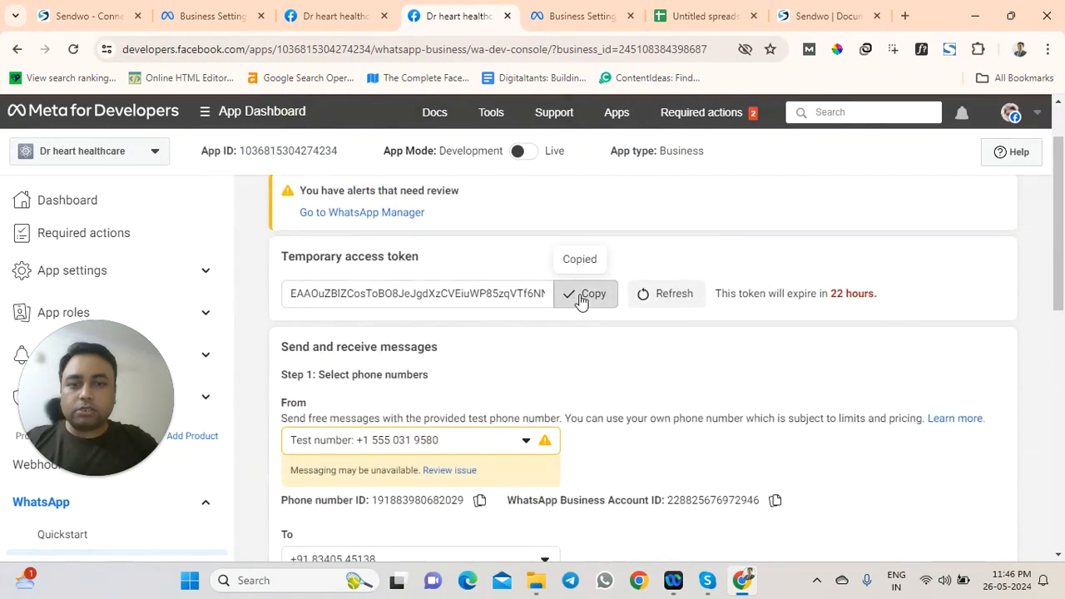
Check the System users page in Meta Business Settings and the Sendwo webhook documentation
{"action": "left_click", "coordinate": [330, 8]}
{"action": "left_click", "coordinate": [208, 13]}
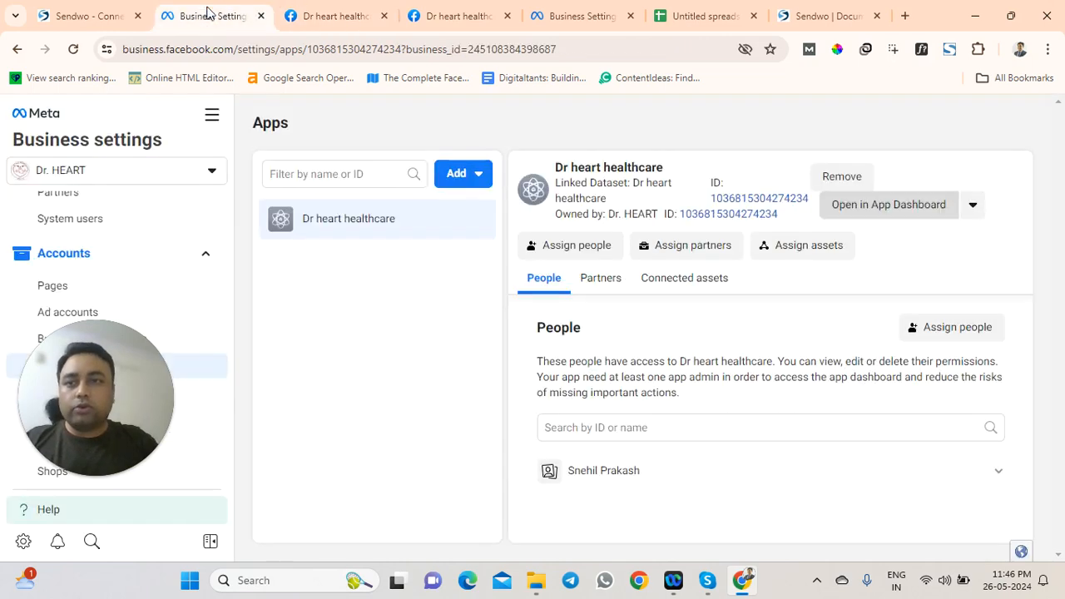
{"action": "scroll", "coordinate": [131, 335], "scroll_direction": "up", "scroll_amount": 1}
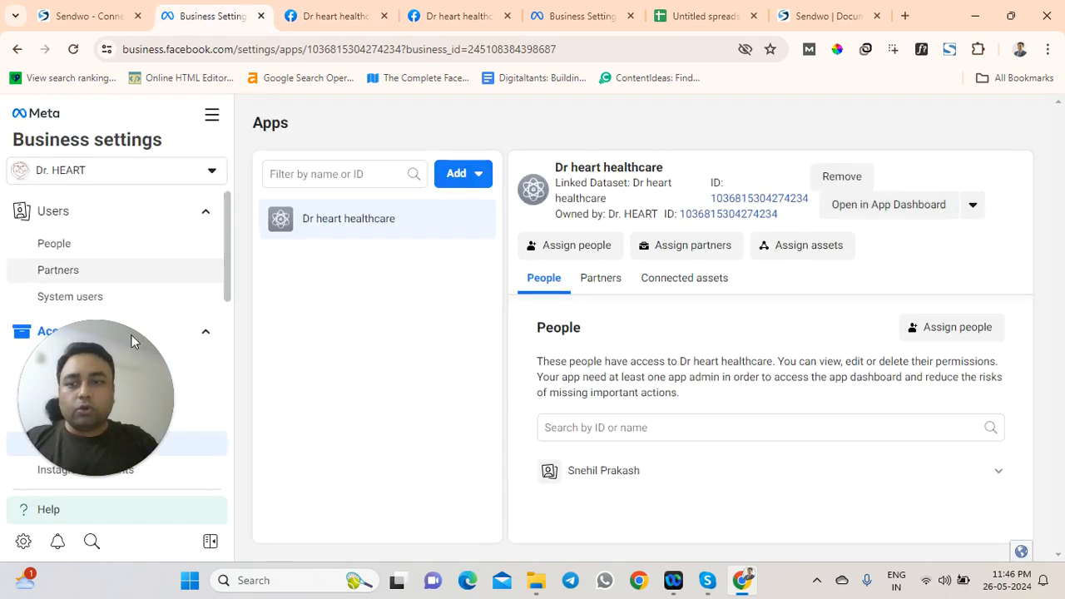
{"action": "left_click", "coordinate": [105, 297]}
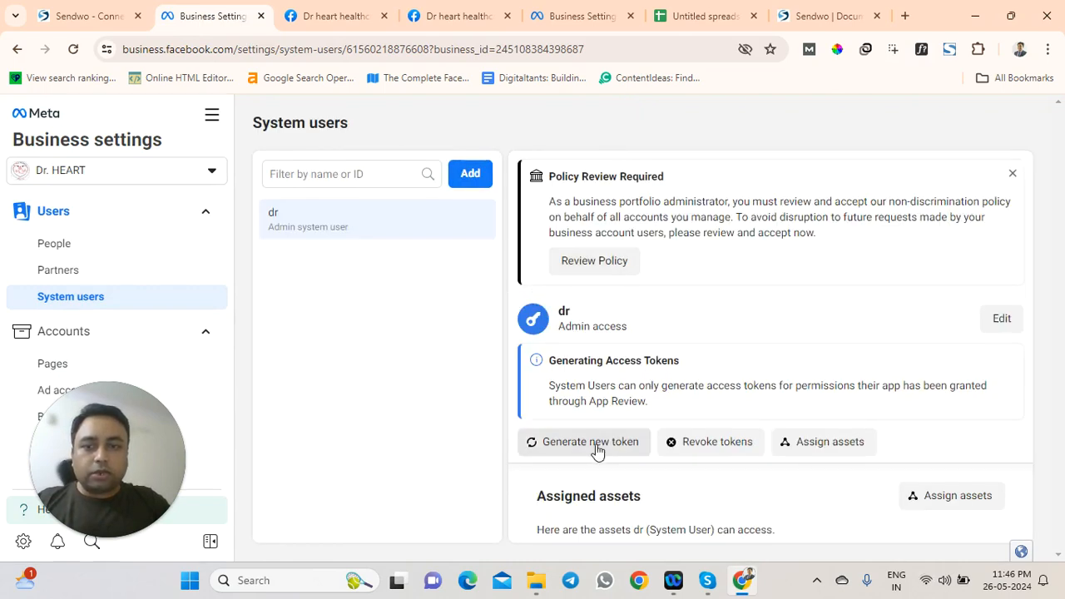
{"action": "left_click", "coordinate": [811, 16]}
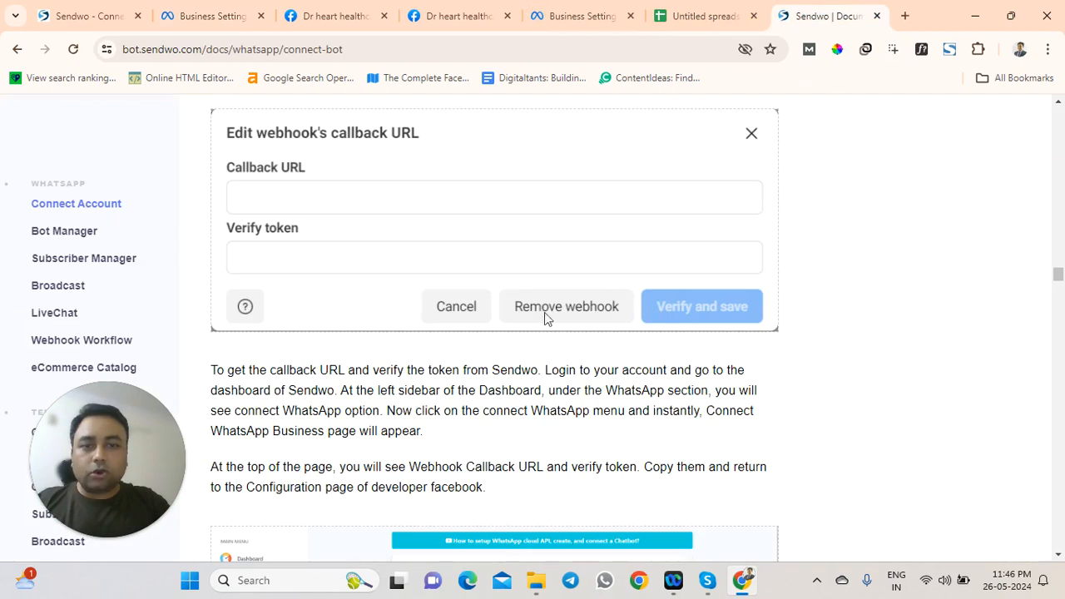
{"action": "scroll", "coordinate": [592, 296], "scroll_direction": "up", "scroll_amount": 10}
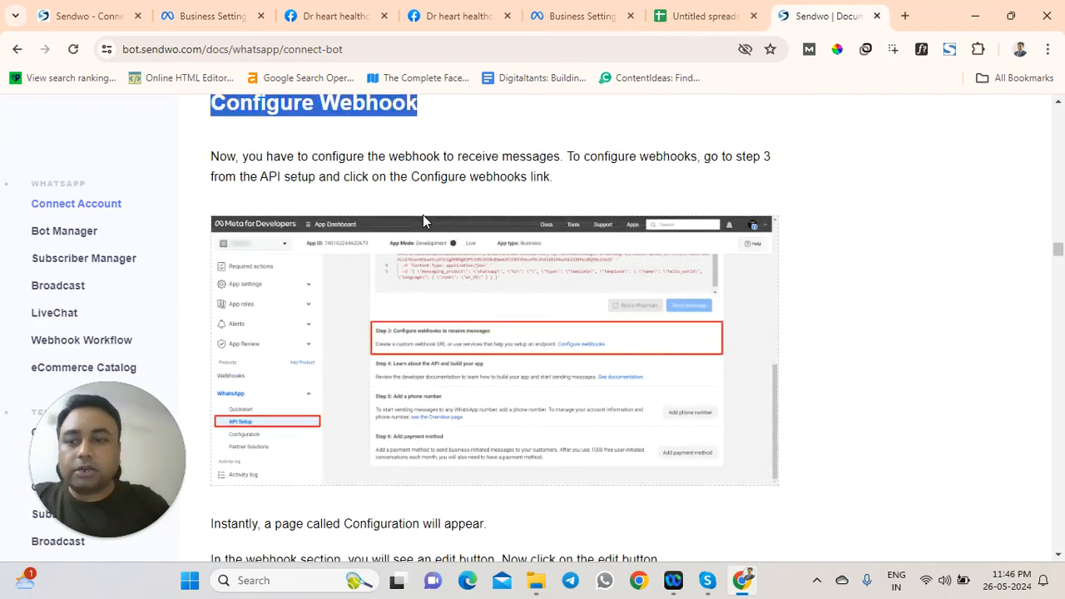
{"action": "left_click", "coordinate": [90, 16]}
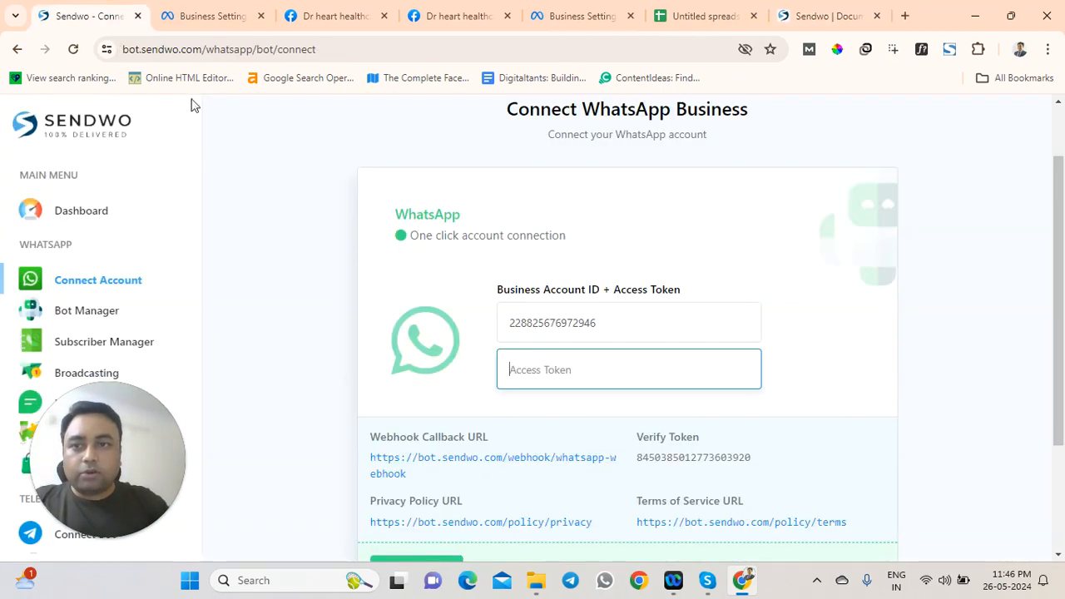
Paste the temporary token into Access Token and connect, getting the Connected confirmation
{"action": "left_click", "coordinate": [572, 370]}
{"action": "key", "text": "ctrl+v"}
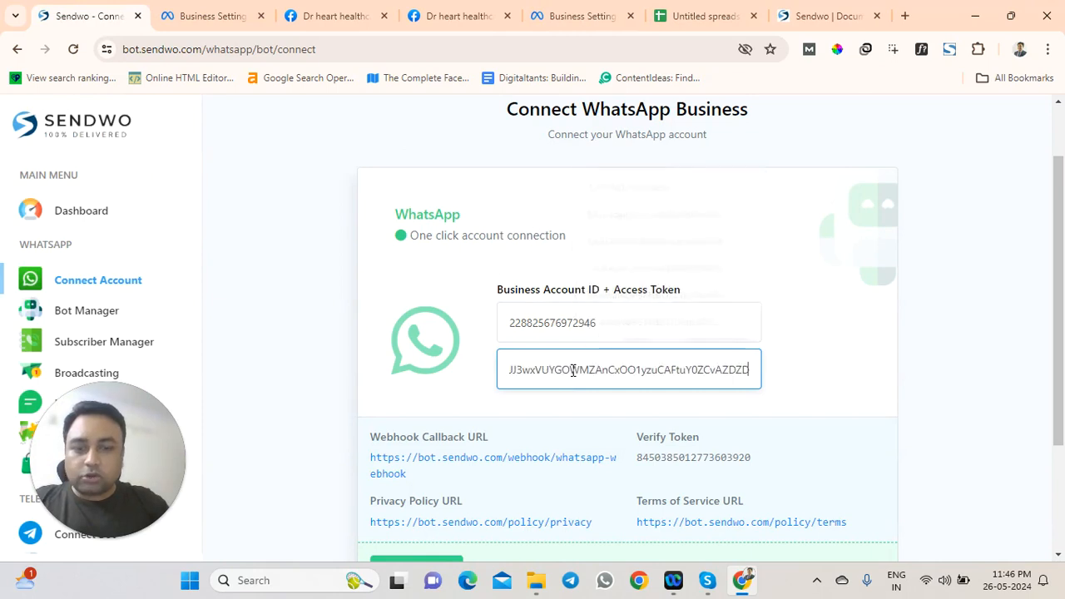
{"action": "left_click_drag", "start_coordinate": [608, 370], "coordinate": [476, 390]}
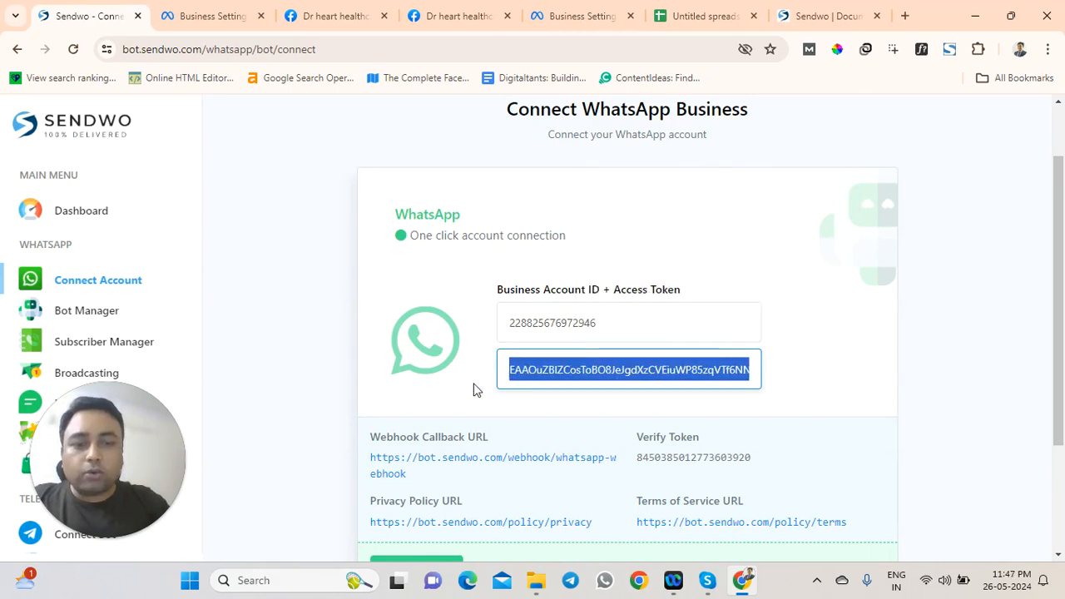
{"action": "scroll", "coordinate": [693, 313], "scroll_direction": "down", "scroll_amount": 2}
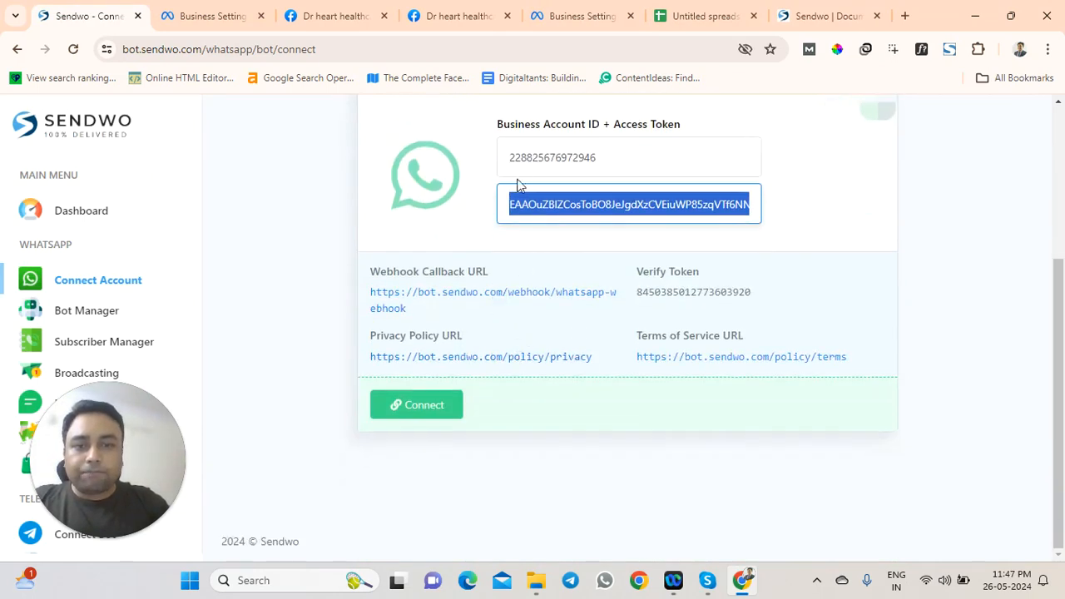
{"action": "scroll", "coordinate": [517, 184], "scroll_direction": "up", "scroll_amount": 1}
{"action": "scroll", "coordinate": [562, 269], "scroll_direction": "down", "scroll_amount": 1}
{"action": "left_click", "coordinate": [442, 406]}
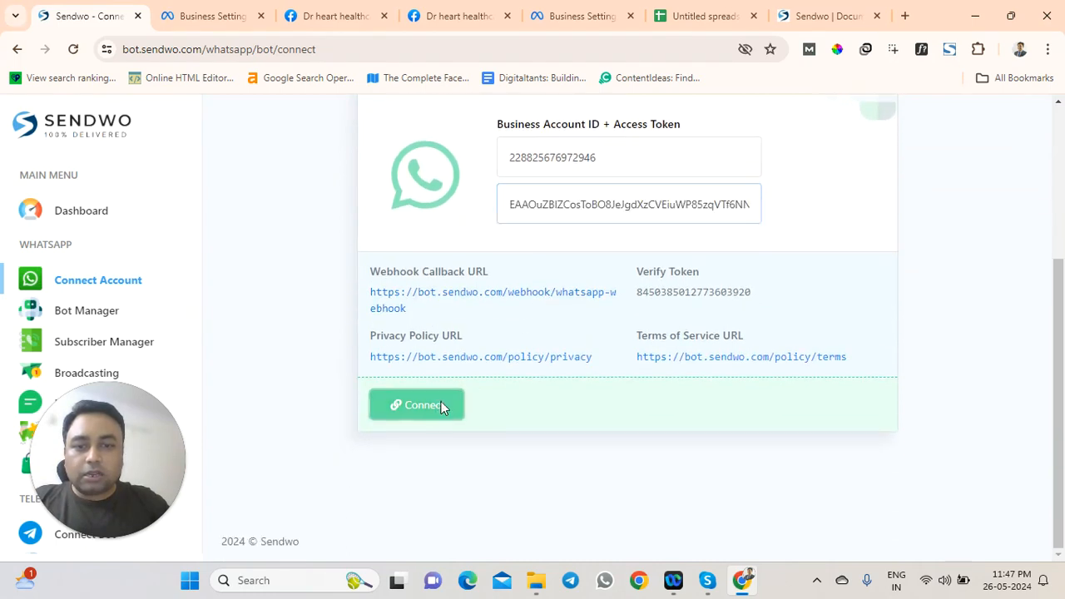
{"action": "left_click_drag", "start_coordinate": [282, 205], "coordinate": [404, 223]}
{"action": "left_click", "coordinate": [381, 226]}
{"action": "scroll", "coordinate": [381, 227], "scroll_direction": "down", "scroll_amount": 10}
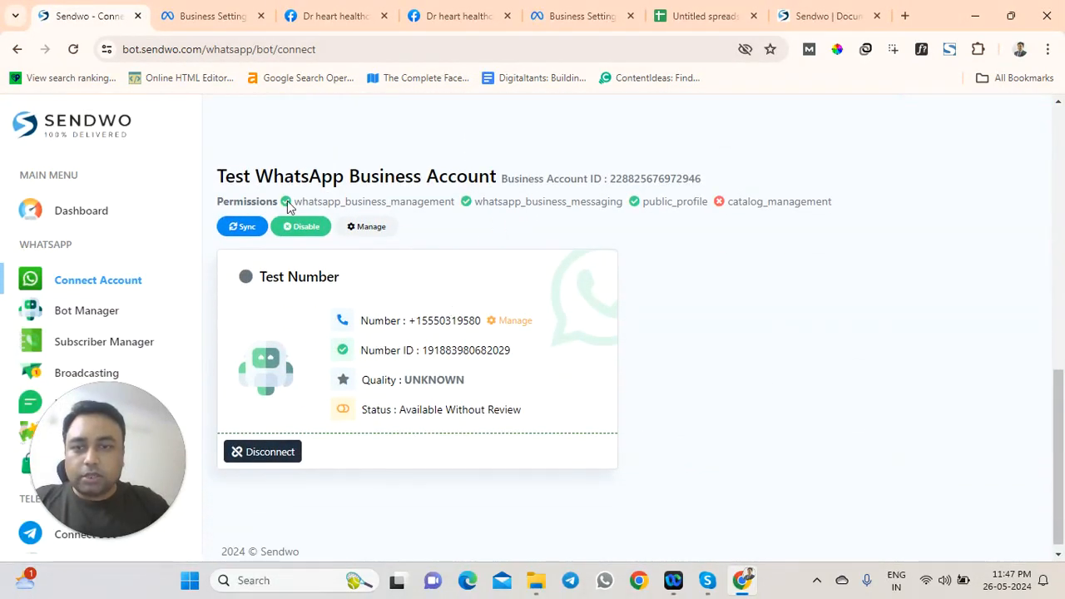
{"action": "left_click_drag", "start_coordinate": [314, 202], "coordinate": [684, 196]}
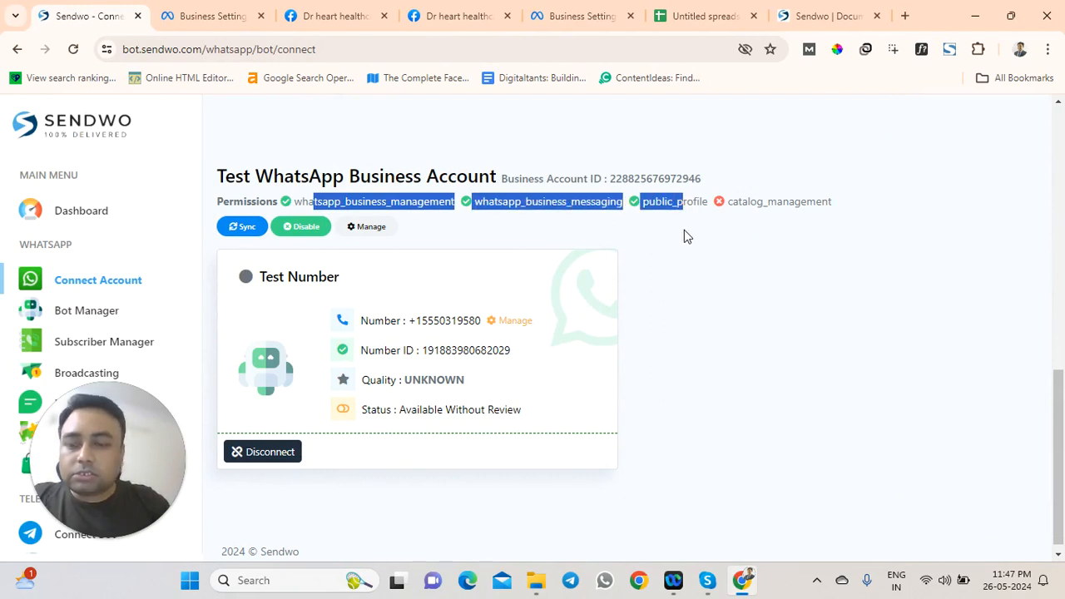
{"action": "left_click_drag", "start_coordinate": [846, 209], "coordinate": [782, 222]}
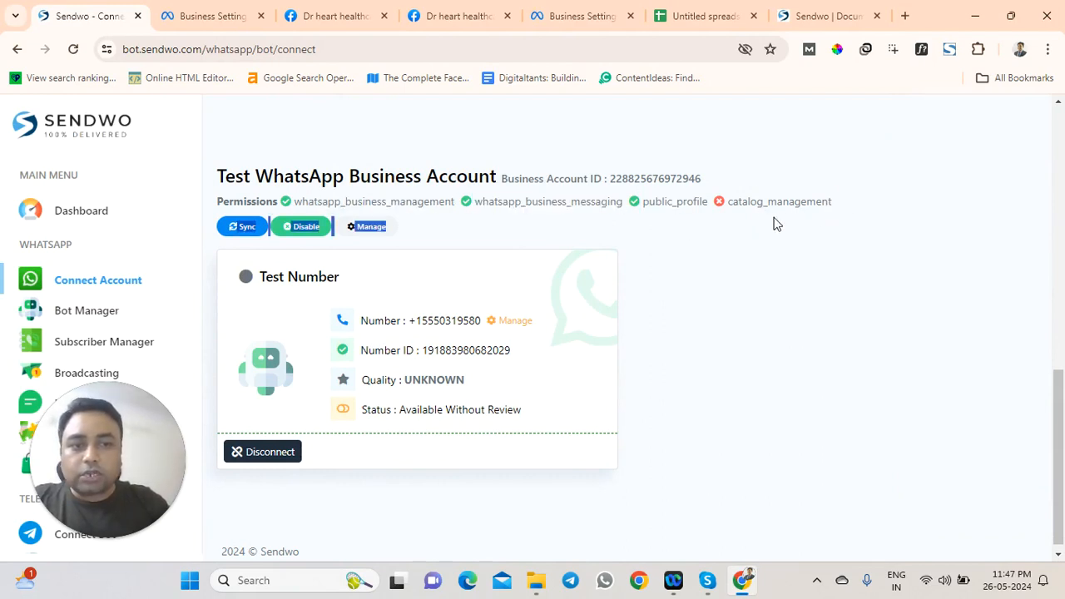
{"action": "double_click", "coordinate": [779, 201]}
{"action": "left_click", "coordinate": [730, 238]}
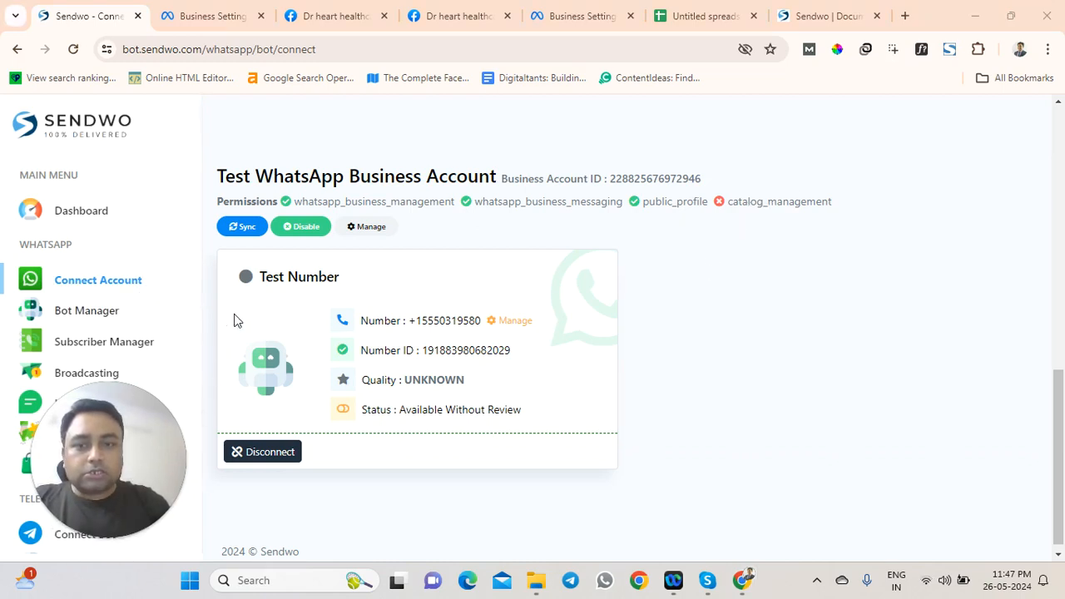
{"action": "scroll", "coordinate": [290, 279], "scroll_direction": "up", "scroll_amount": 1}
{"action": "scroll", "coordinate": [308, 291], "scroll_direction": "up", "scroll_amount": 1}
{"action": "scroll", "coordinate": [321, 304], "scroll_direction": "down", "scroll_amount": 2}
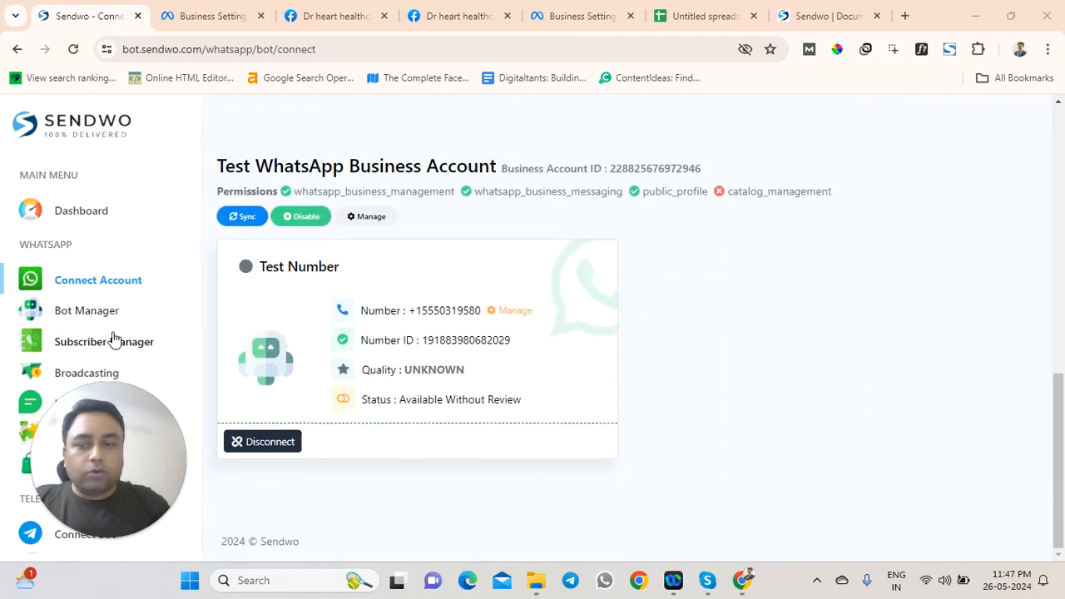
{"action": "left_click_drag", "start_coordinate": [82, 435], "coordinate": [854, 415]}
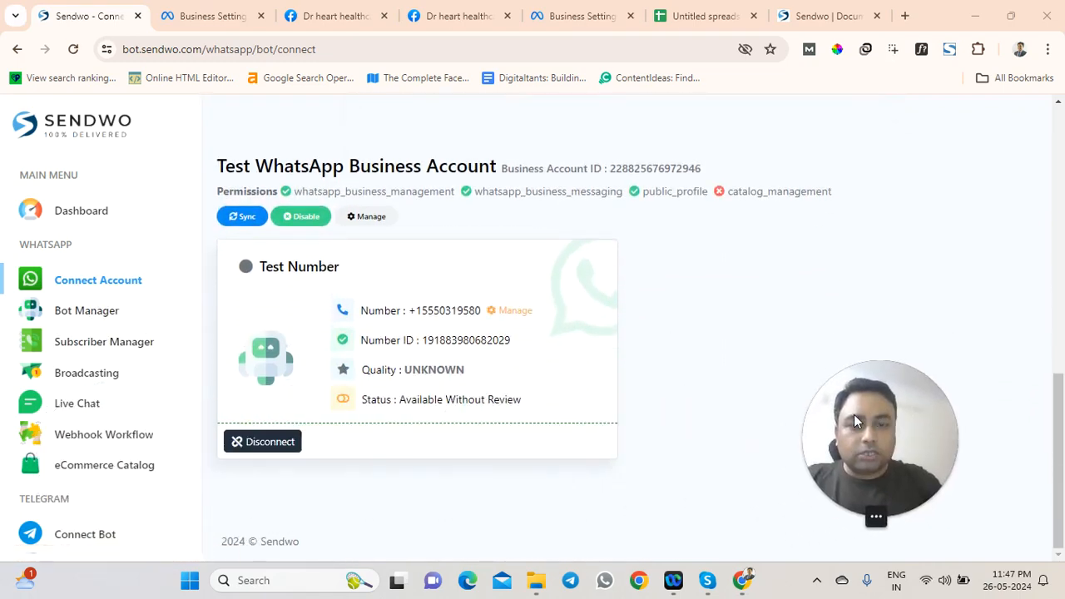
{"action": "left_click", "coordinate": [94, 351]}
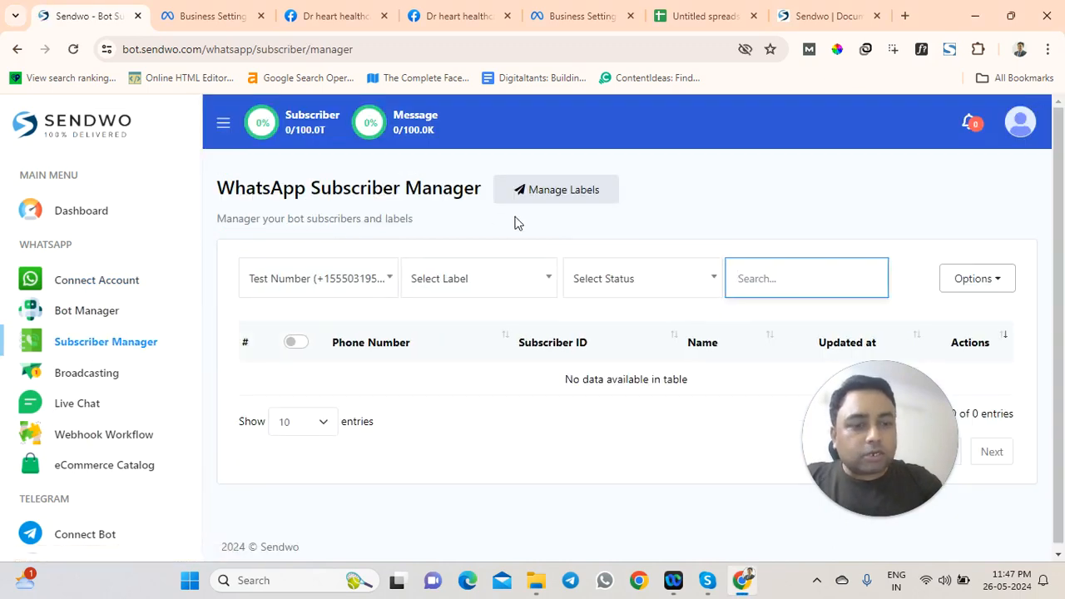
Refresh the subscriber list, browse its Options, and go to the empty Bot Labels page
{"action": "left_click", "coordinate": [115, 345]}
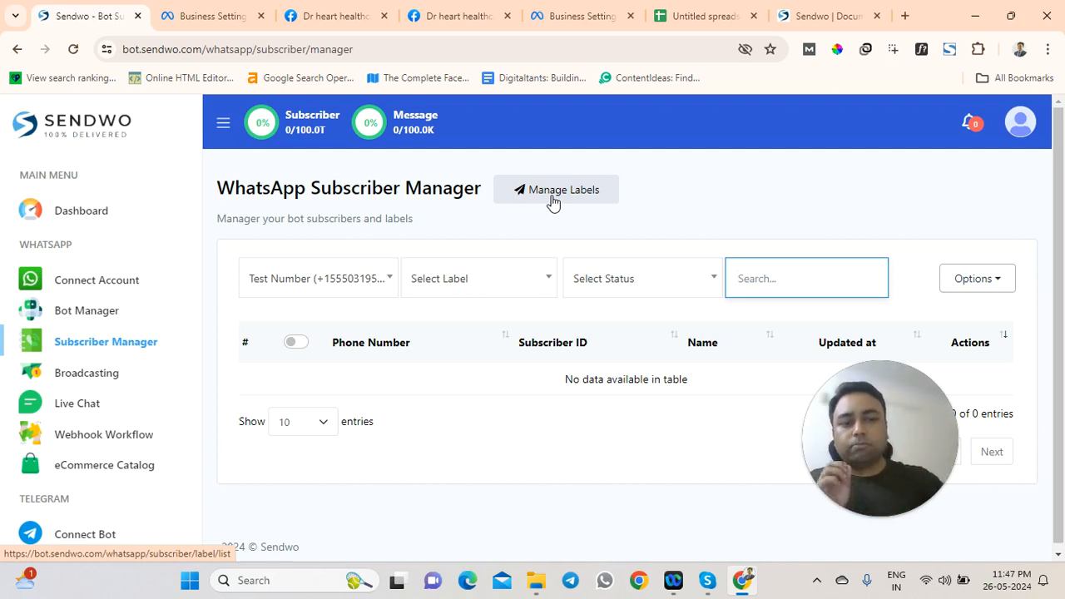
{"action": "left_click_drag", "start_coordinate": [828, 423], "coordinate": [621, 444]}
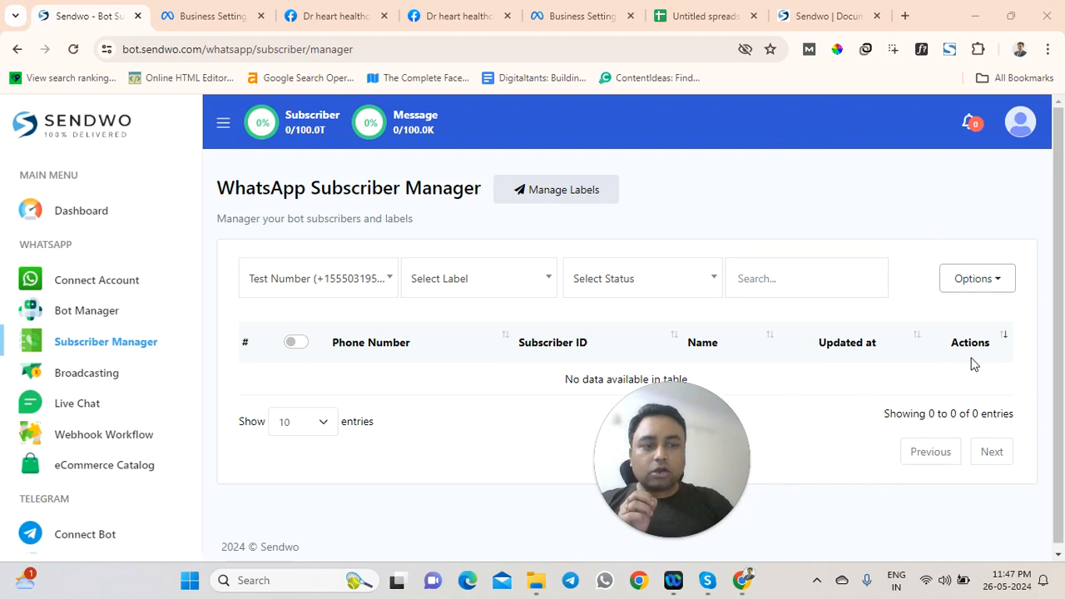
{"action": "left_click", "coordinate": [987, 279]}
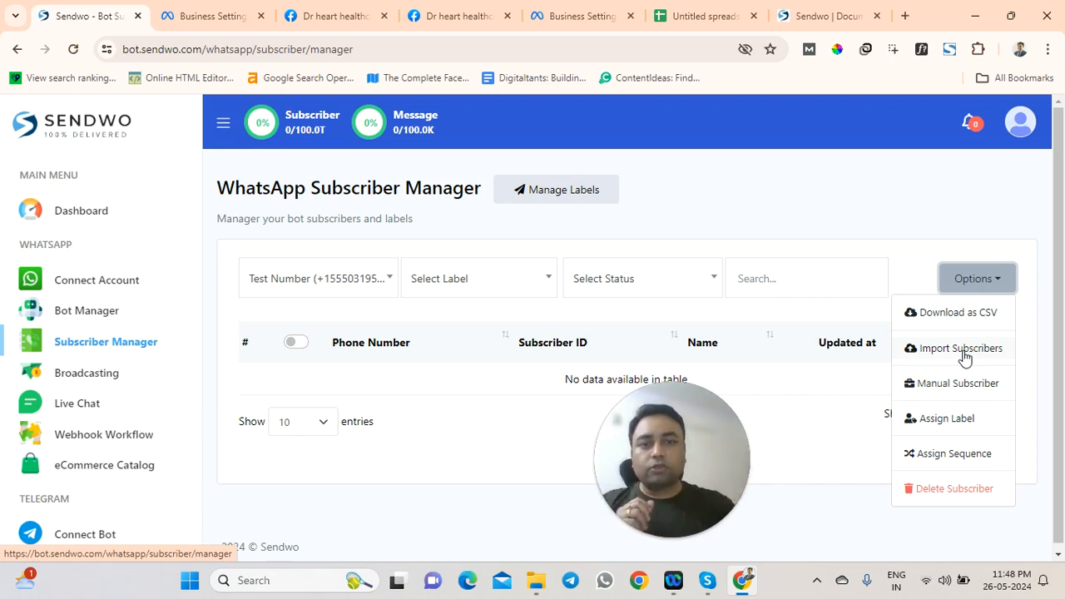
{"action": "left_click", "coordinate": [559, 193]}
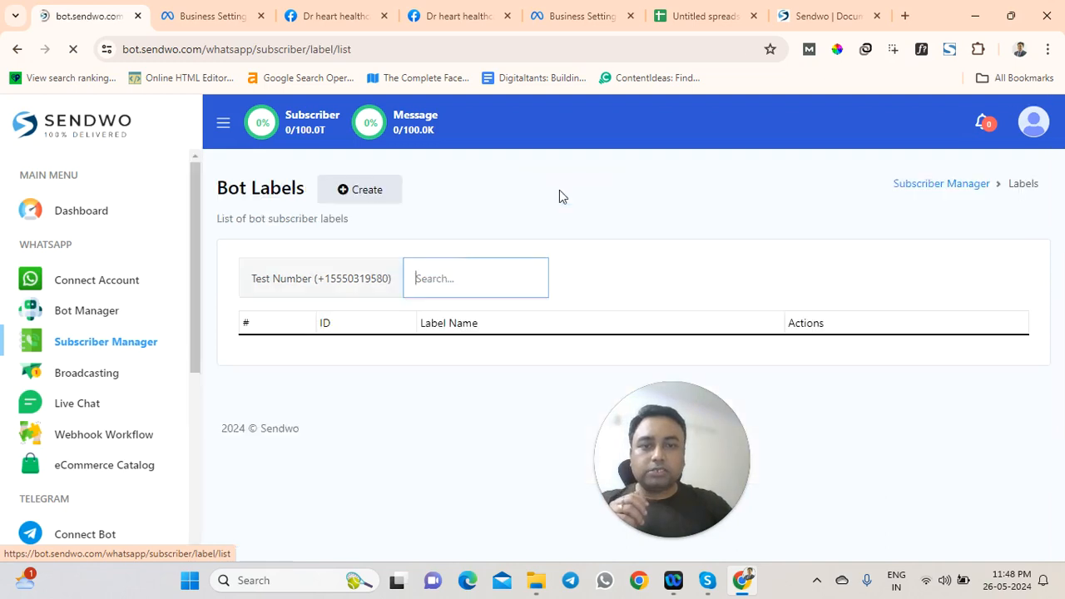
Create a bot label named 26TH, then return to the Subscriber Manager's Options
{"action": "scroll", "coordinate": [496, 342], "scroll_direction": "down", "scroll_amount": 1}
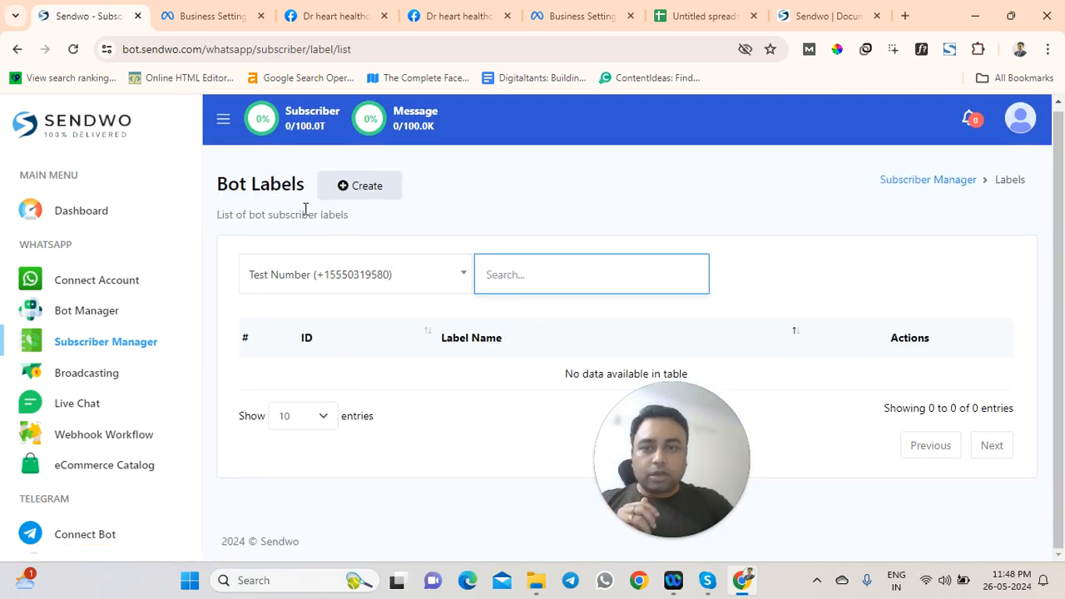
{"action": "left_click", "coordinate": [135, 343]}
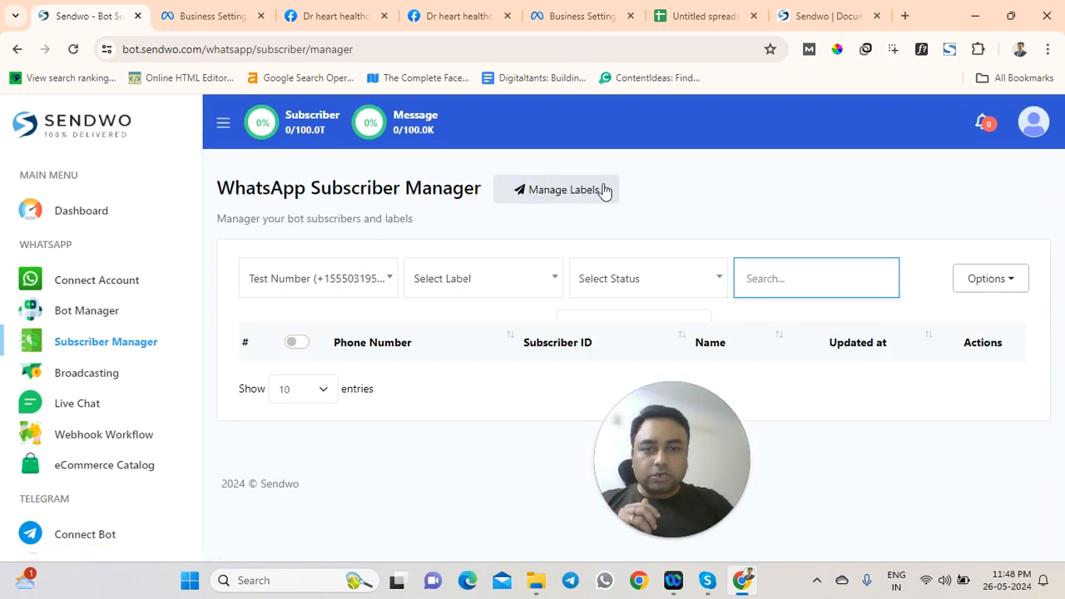
{"action": "left_click", "coordinate": [545, 193]}
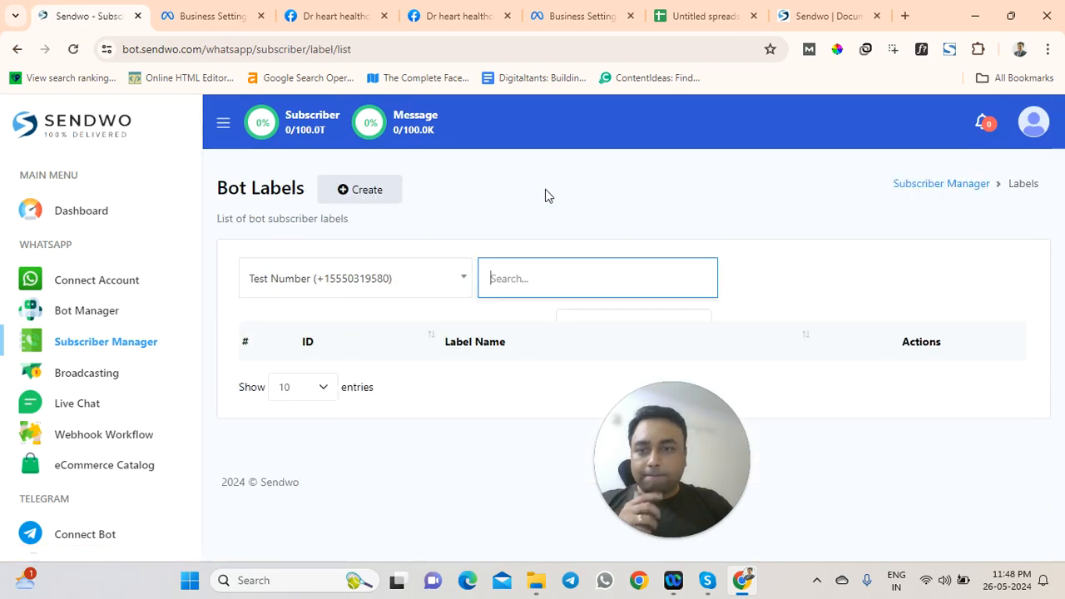
{"action": "left_click", "coordinate": [360, 193]}
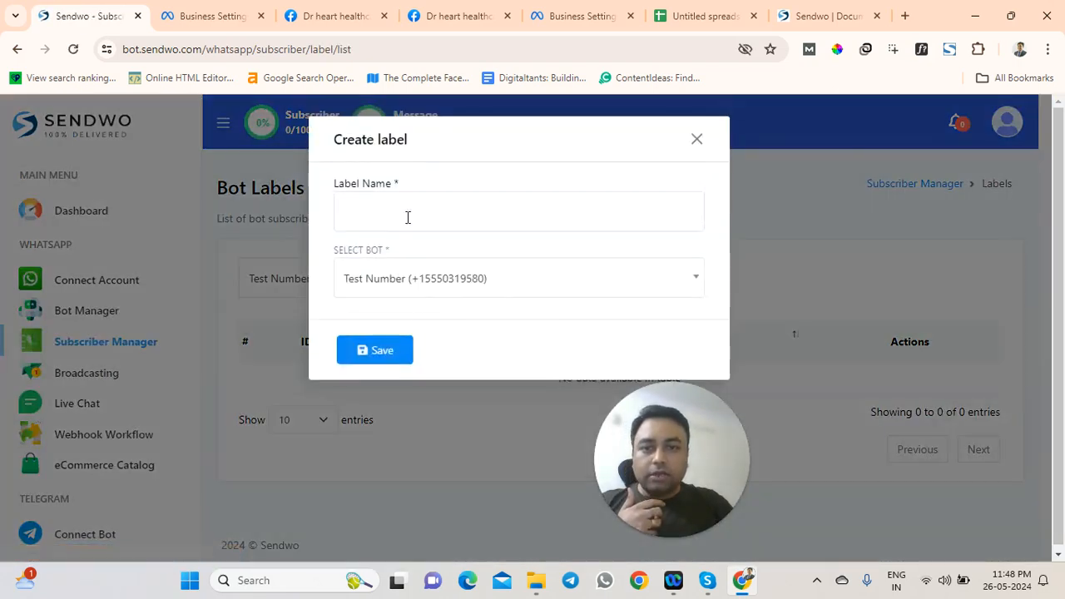
{"action": "left_click", "coordinate": [433, 208]}
{"action": "type", "text": "27"}
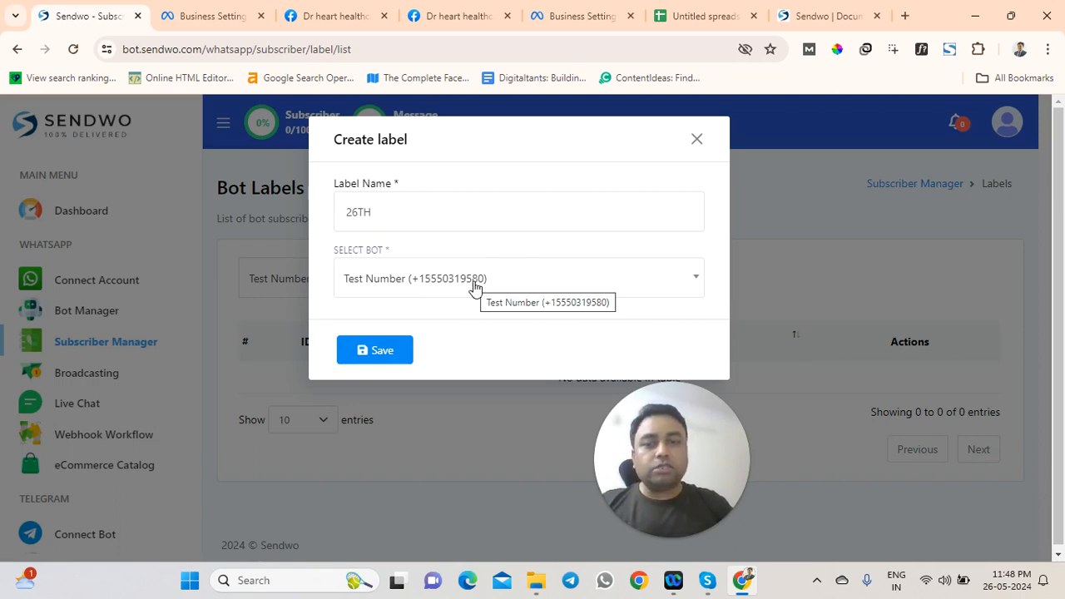
{"action": "left_click", "coordinate": [382, 351]}
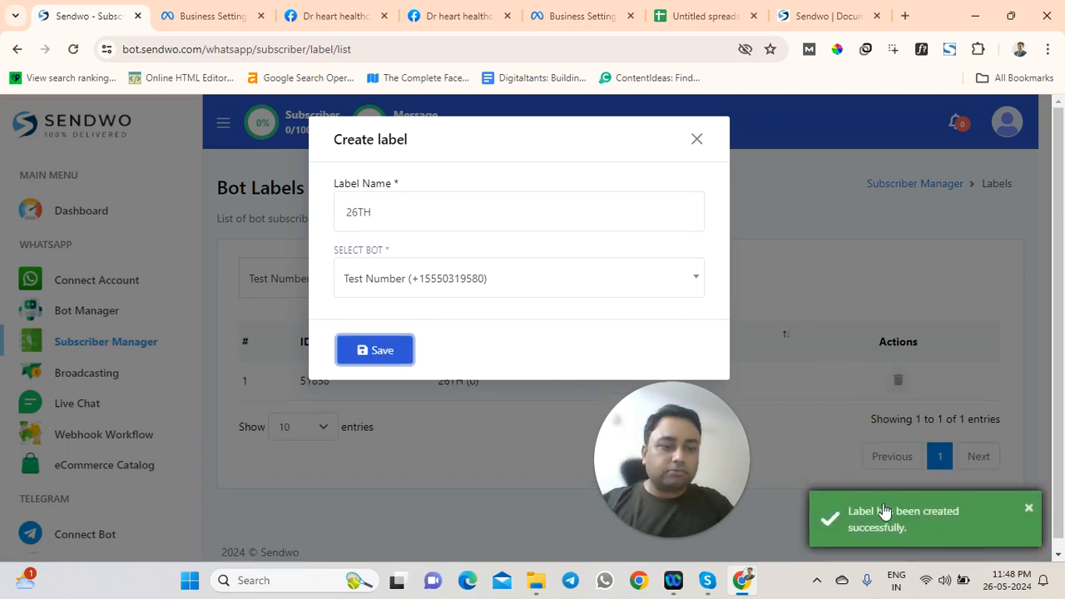
{"action": "left_click", "coordinate": [696, 141]}
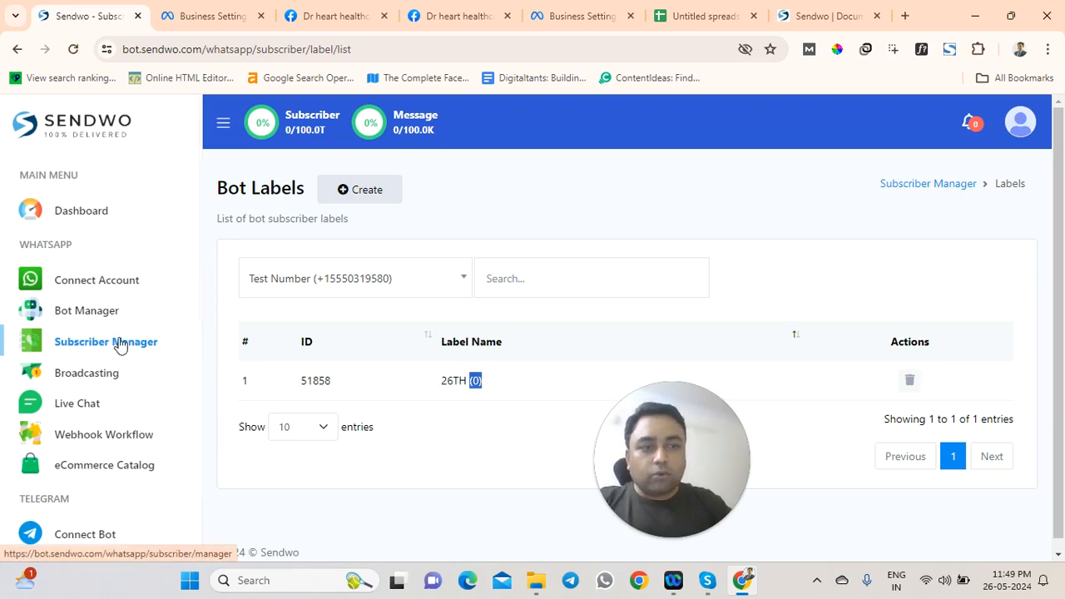
{"action": "left_click", "coordinate": [978, 283]}
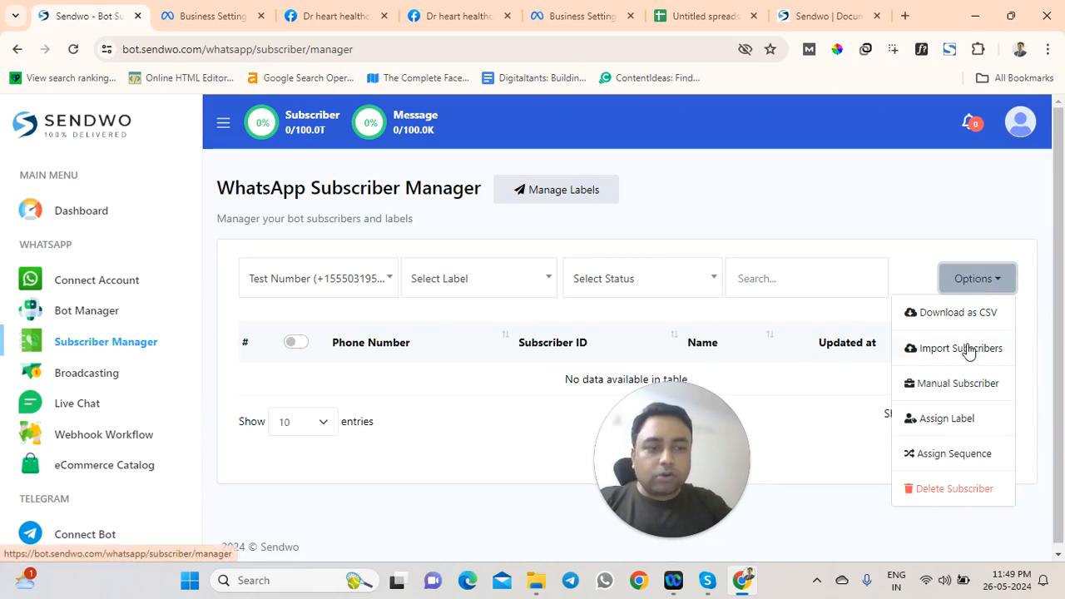
Start an Import Subscribers tagged with label 26TH and download the SAMPLE CSV
{"action": "left_click", "coordinate": [965, 349]}
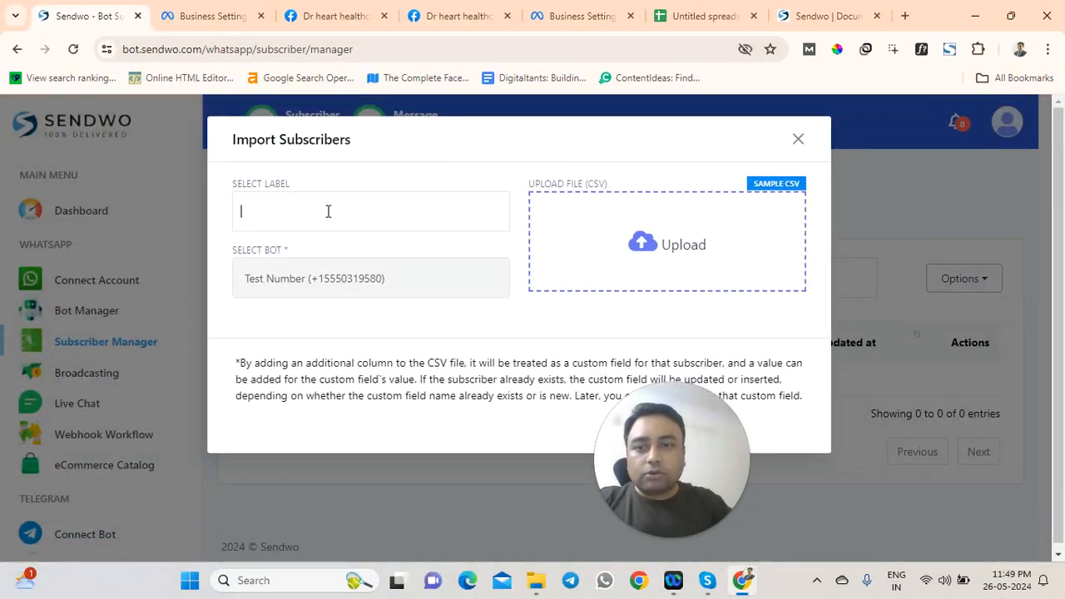
{"action": "left_click", "coordinate": [328, 211]}
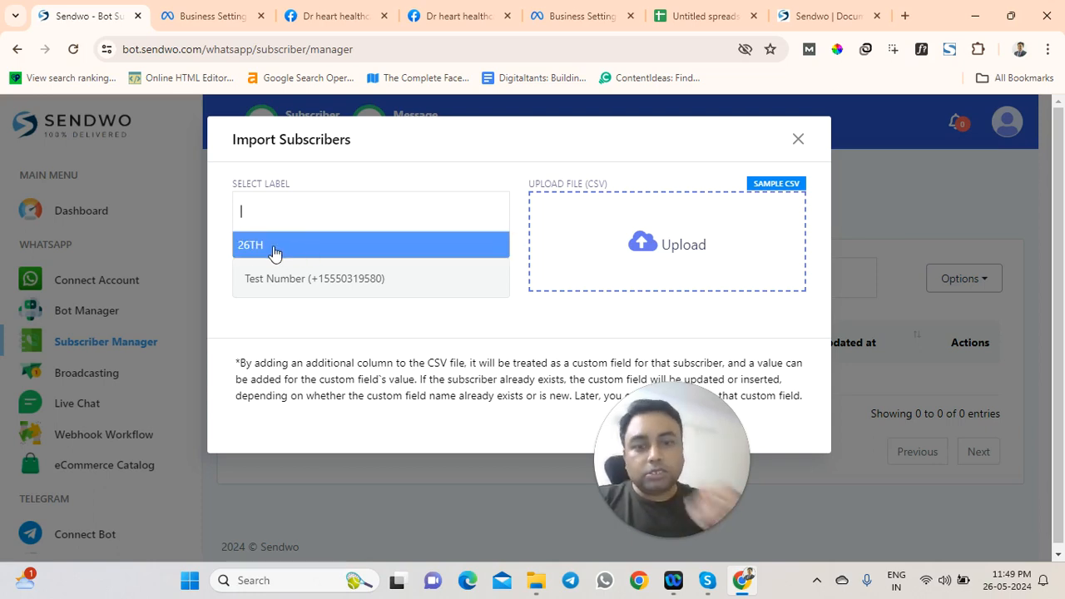
{"action": "left_click", "coordinate": [275, 253]}
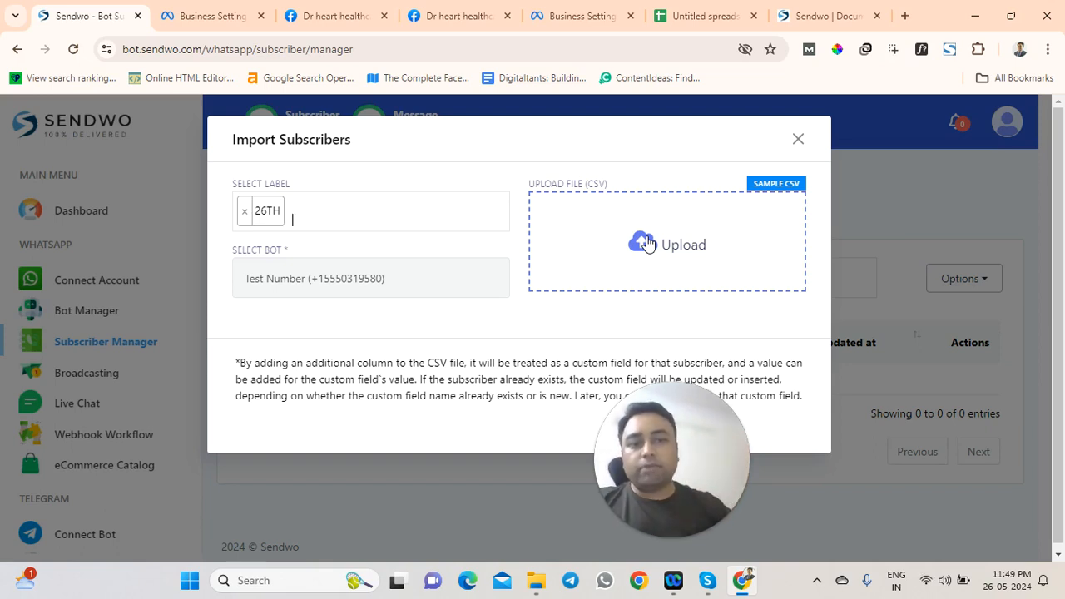
{"action": "left_click", "coordinate": [776, 184]}
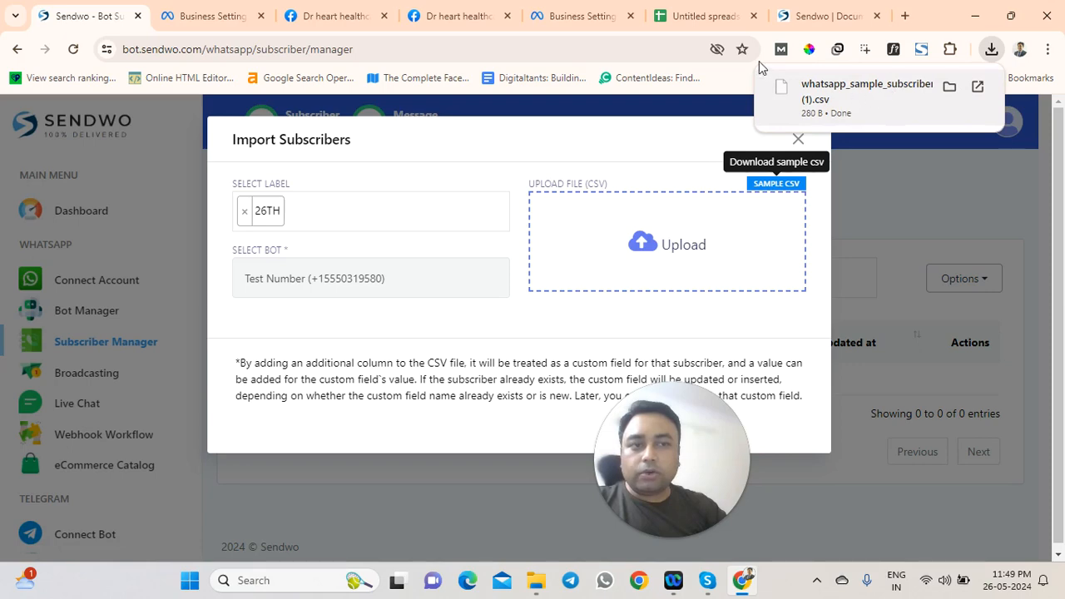
{"action": "left_click", "coordinate": [701, 14]}
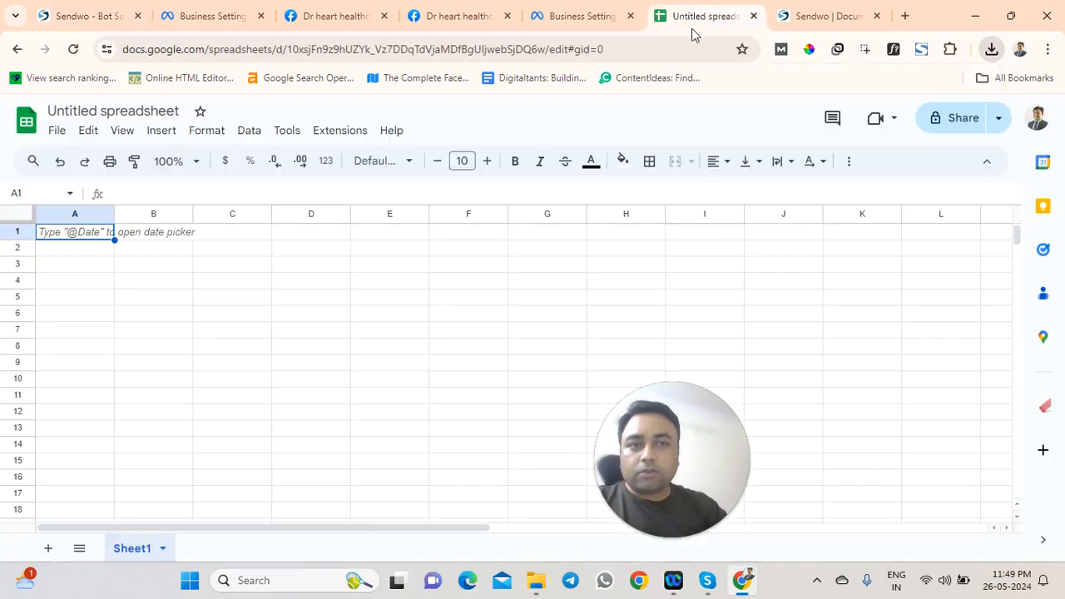
Upload and open whatsapp_sample_subscriber_import (1).csv from Downloads in Google Sheets
{"action": "left_click", "coordinate": [56, 130]}
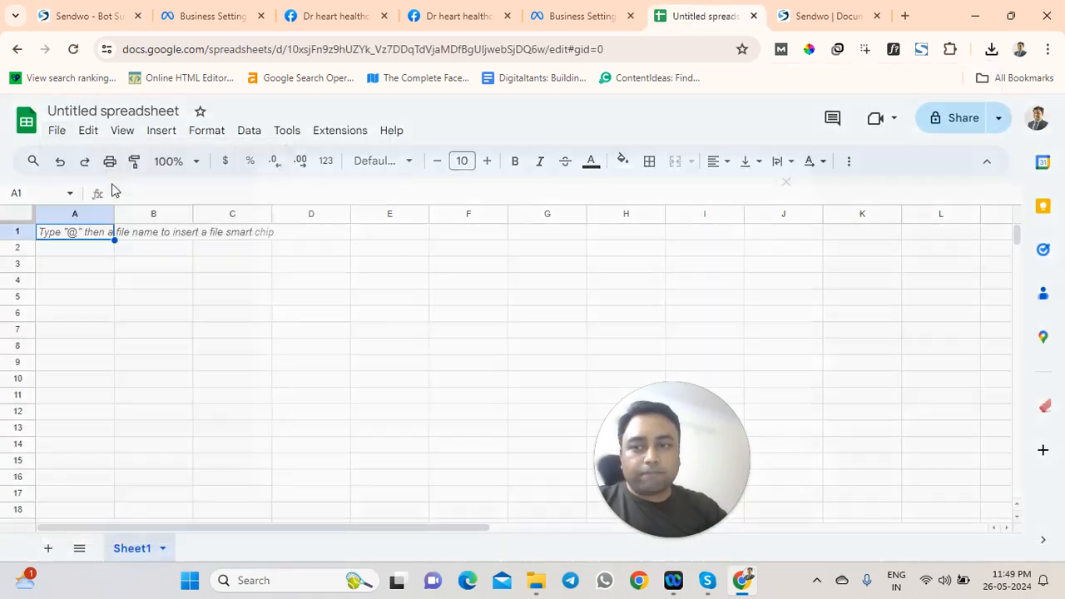
{"action": "left_click", "coordinate": [111, 186]}
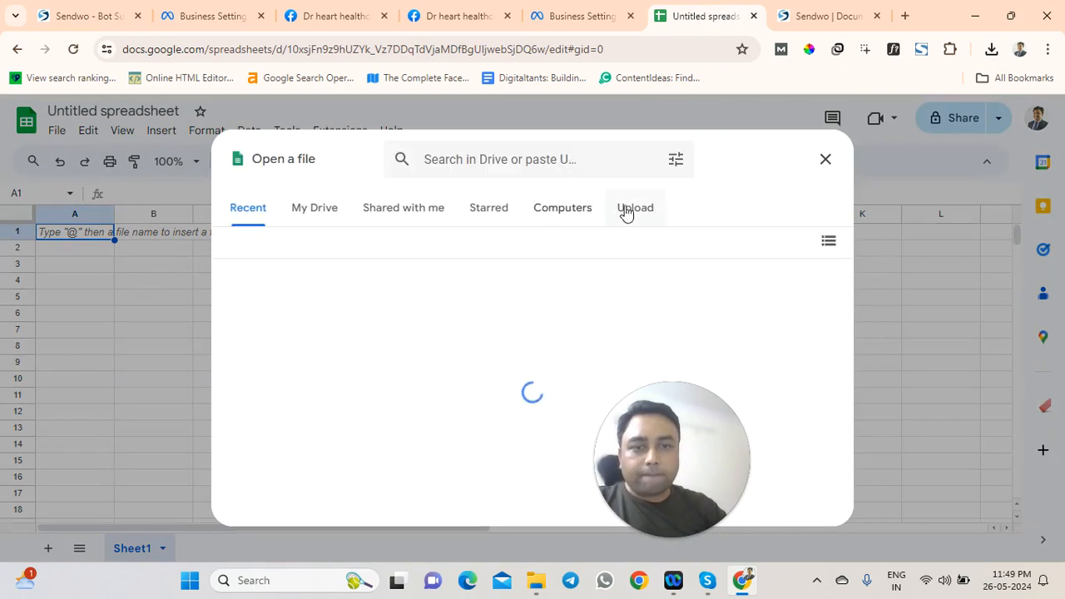
{"action": "left_click", "coordinate": [634, 208]}
{"action": "left_click", "coordinate": [528, 432]}
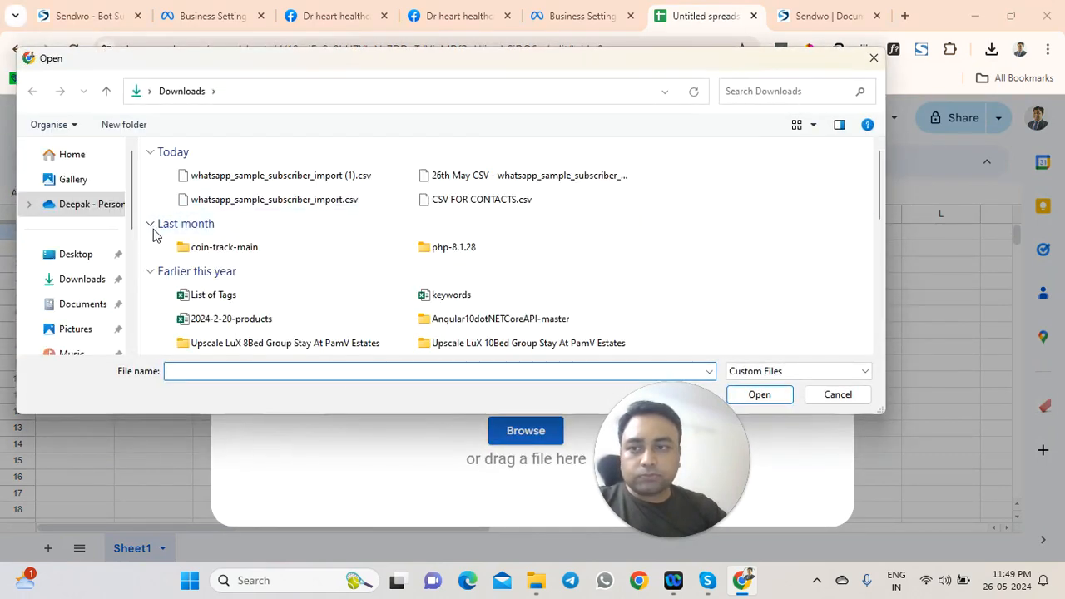
{"action": "left_click", "coordinate": [68, 281]}
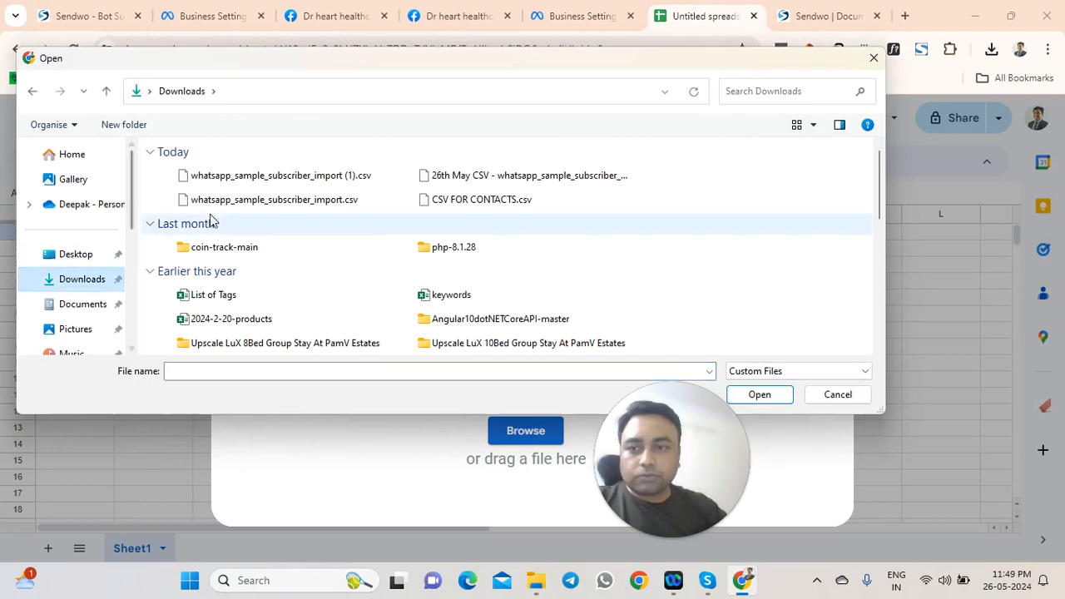
{"action": "left_click", "coordinate": [218, 176]}
{"action": "left_click", "coordinate": [759, 394]}
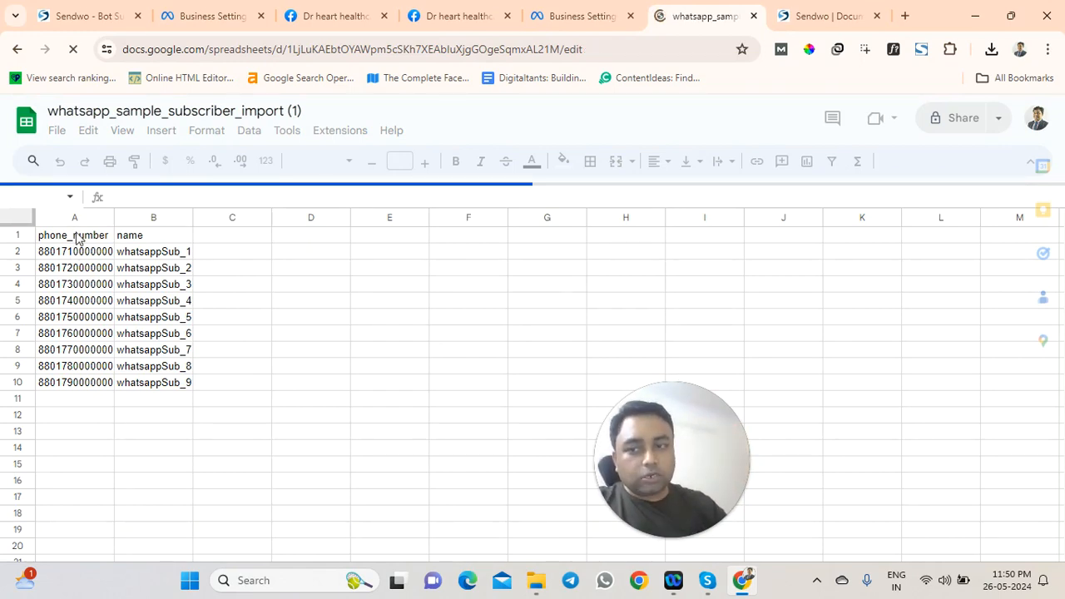
Add EMAIL and address column headers in cells C1 and D1
{"action": "left_click_drag", "start_coordinate": [90, 248], "coordinate": [84, 384]}
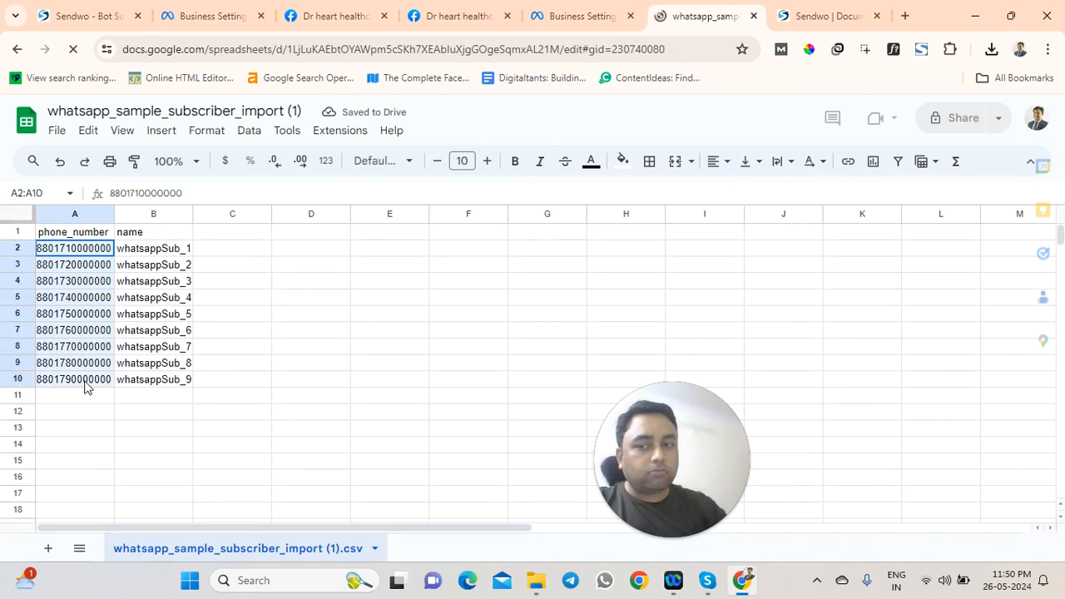
{"action": "left_click", "coordinate": [139, 237]}
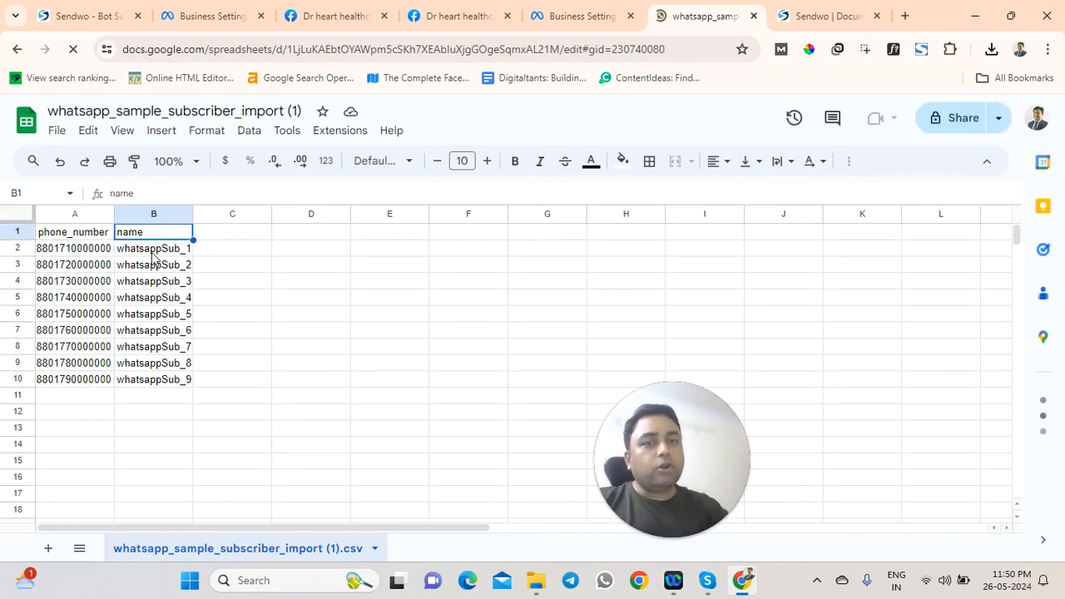
{"action": "left_click", "coordinate": [230, 235]}
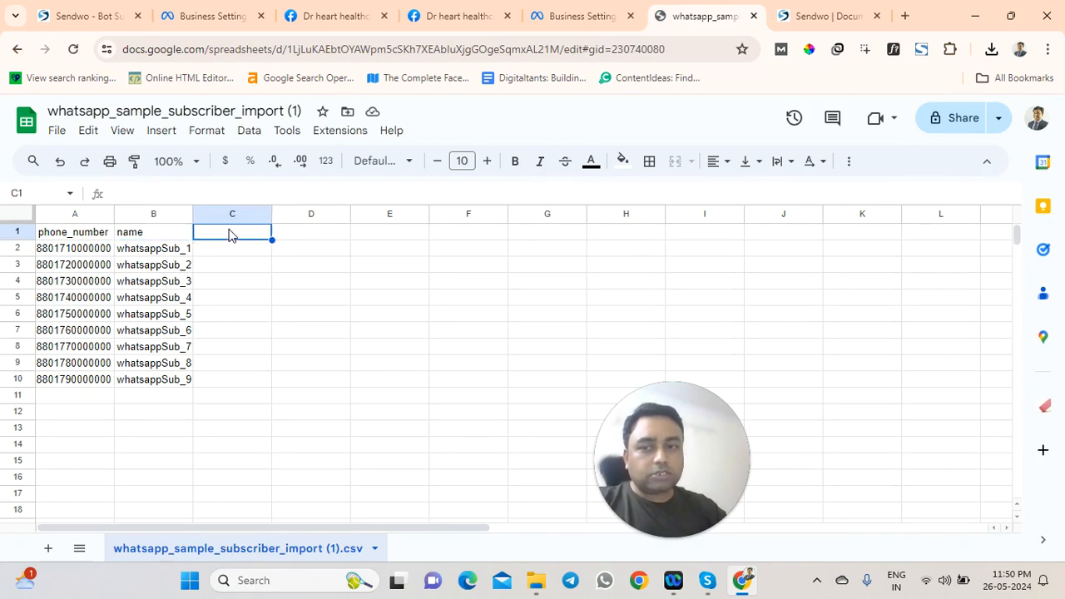
{"action": "type", "text": "EMAIL address"}
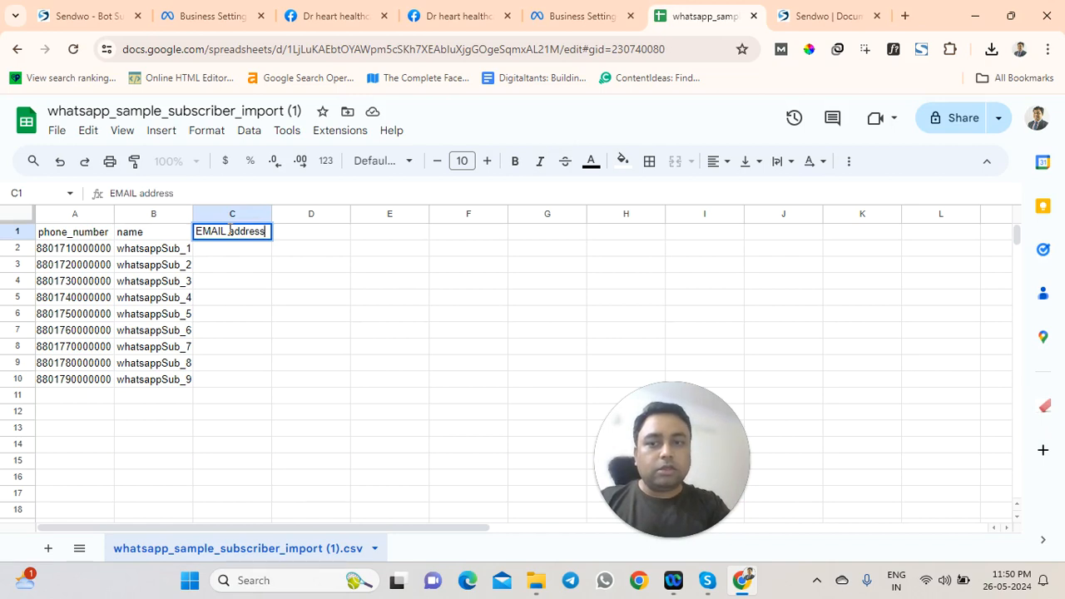
{"action": "key", "text": "Tab"}
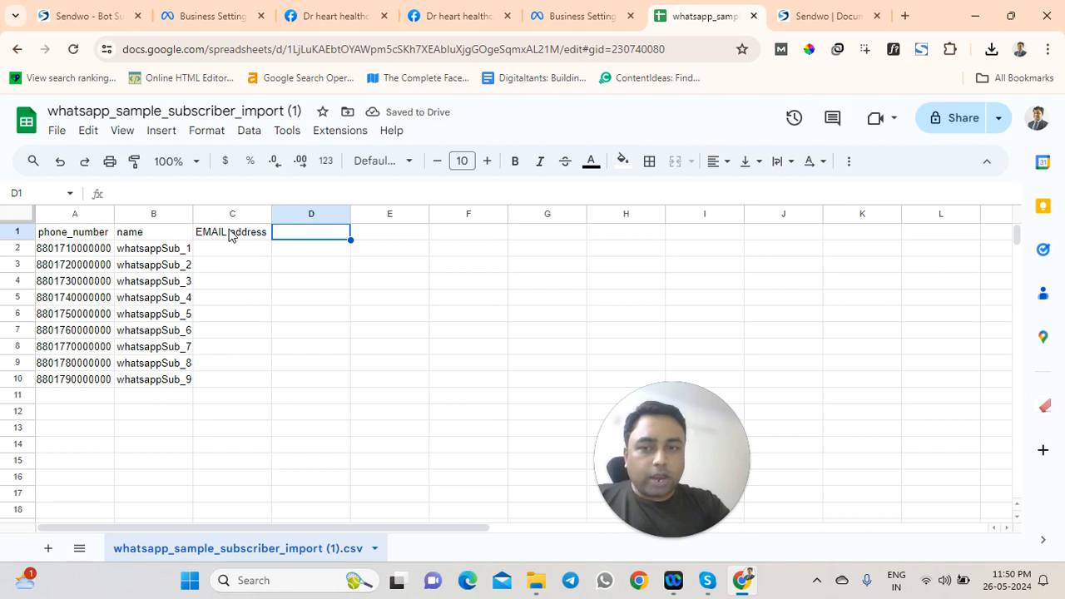
{"action": "type", "text": "address"}
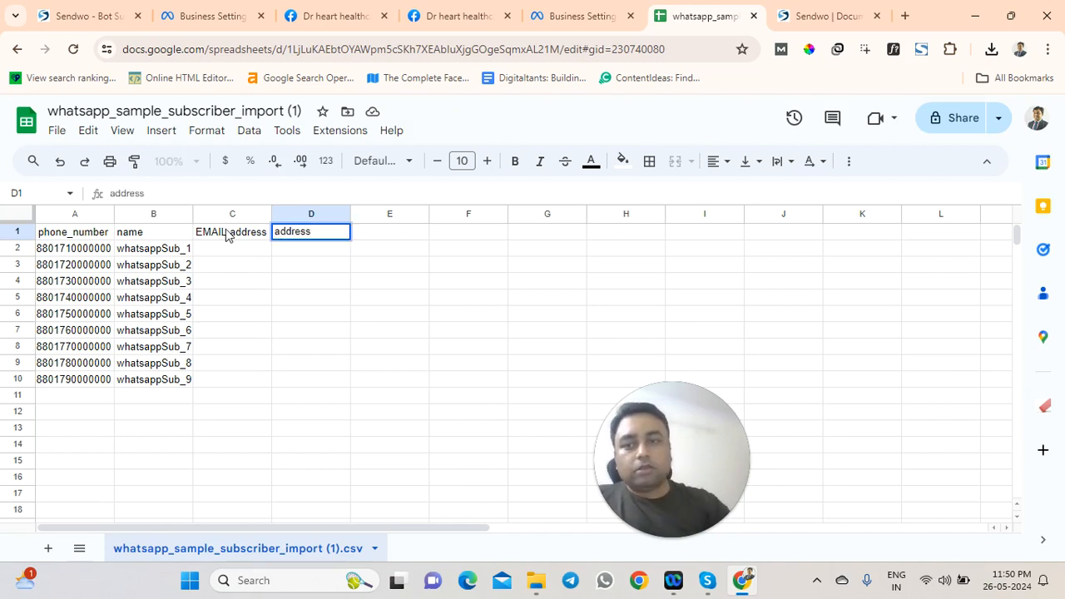
Clear the sample phone numbers and names from columns A and B
{"action": "left_click_drag", "start_coordinate": [79, 254], "coordinate": [146, 391]}
{"action": "key", "text": "Delete"}
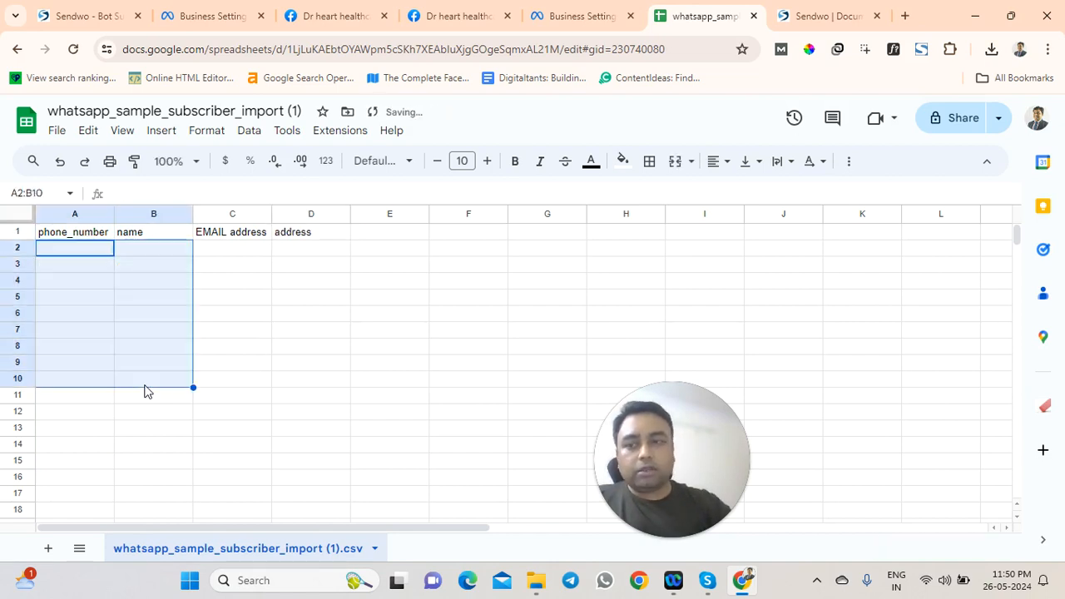
{"action": "double_click", "coordinate": [87, 251]}
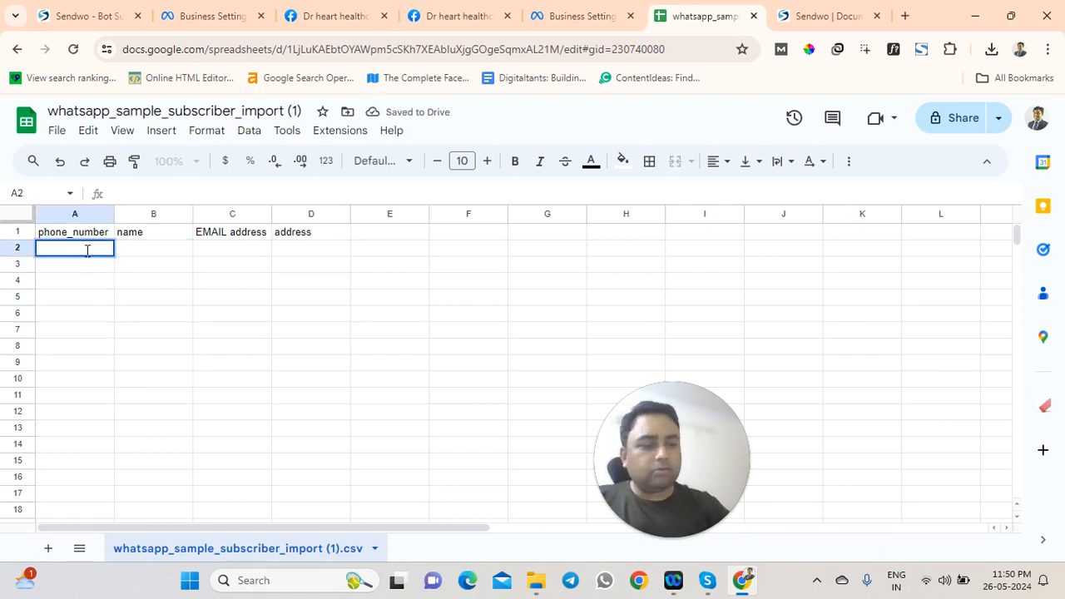
{"action": "key", "text": "Page_Up"}
{"action": "key", "text": "End"}
{"action": "key", "text": "Page_Down"}
{"action": "key", "text": "Up"}
{"action": "key", "text": "Left"}
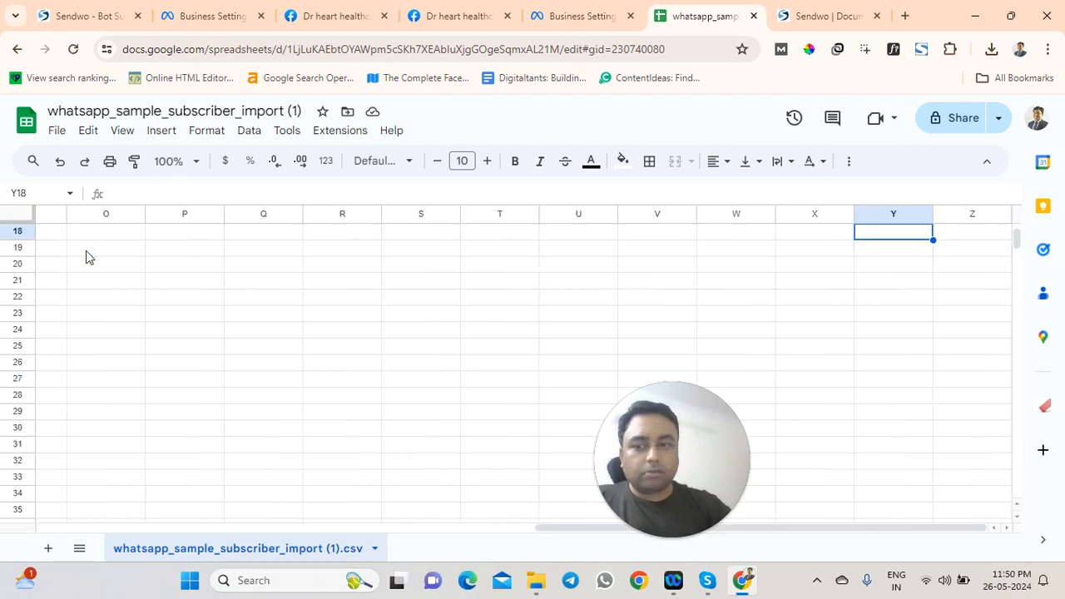
{"action": "left_click_drag", "start_coordinate": [558, 530], "coordinate": [6, 530]}
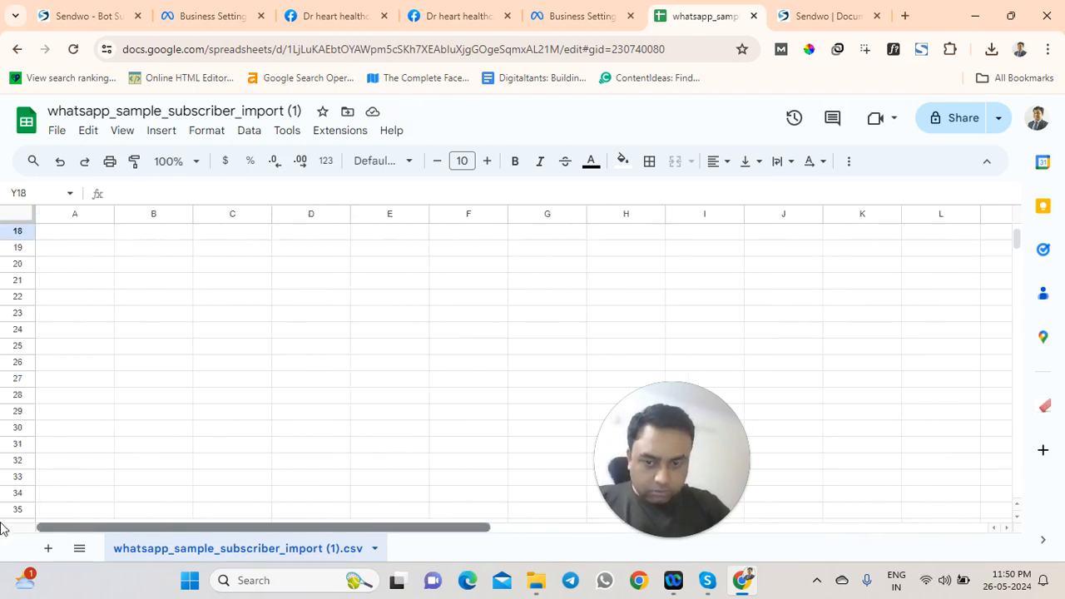
{"action": "scroll", "coordinate": [163, 269], "scroll_direction": "up", "scroll_amount": 5}
Enter the two subscribers' phone numbers and names in columns A and B
{"action": "double_click", "coordinate": [86, 246]}
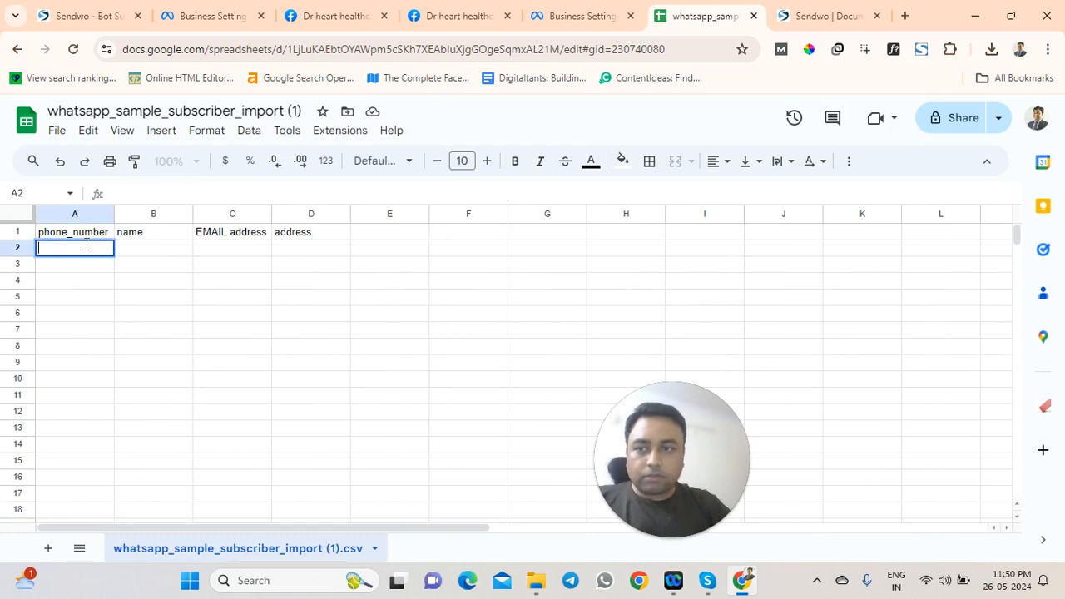
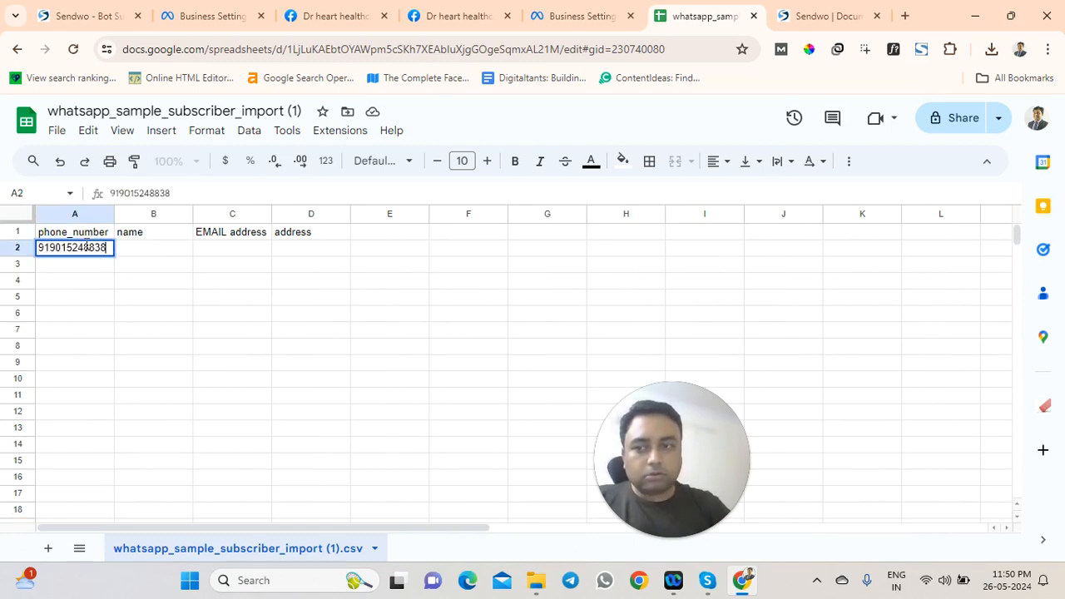
{"action": "key", "text": "Return"}
{"action": "key", "text": "Return"}
{"action": "double_click", "coordinate": [157, 250]}
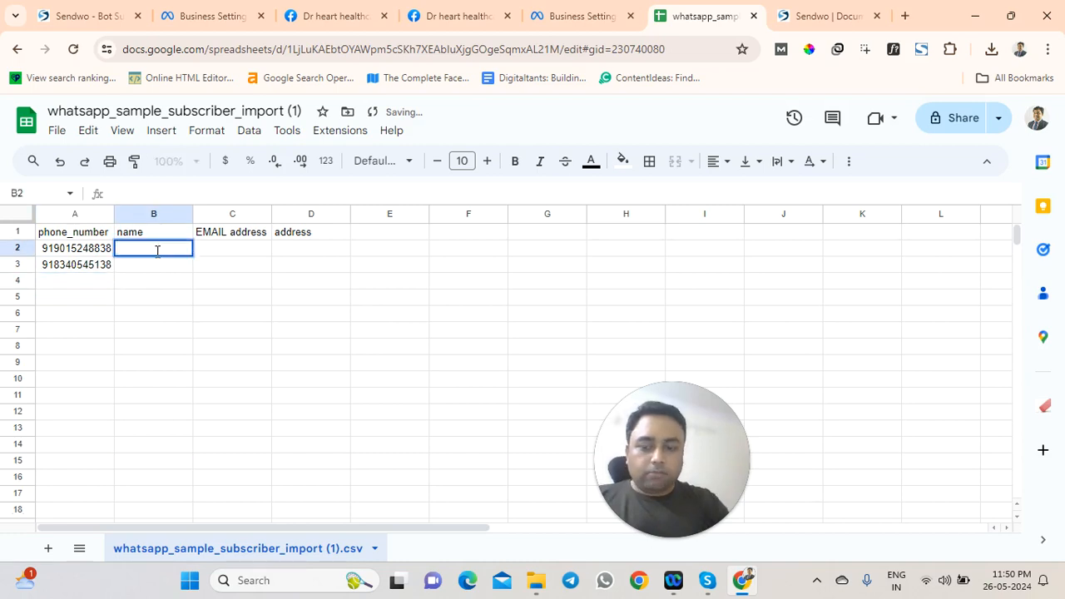
{"action": "type", "text": "INDOFKN"}
{"action": "key", "text": "Return"}
{"action": "type", "text": "LKSNDLKN"}
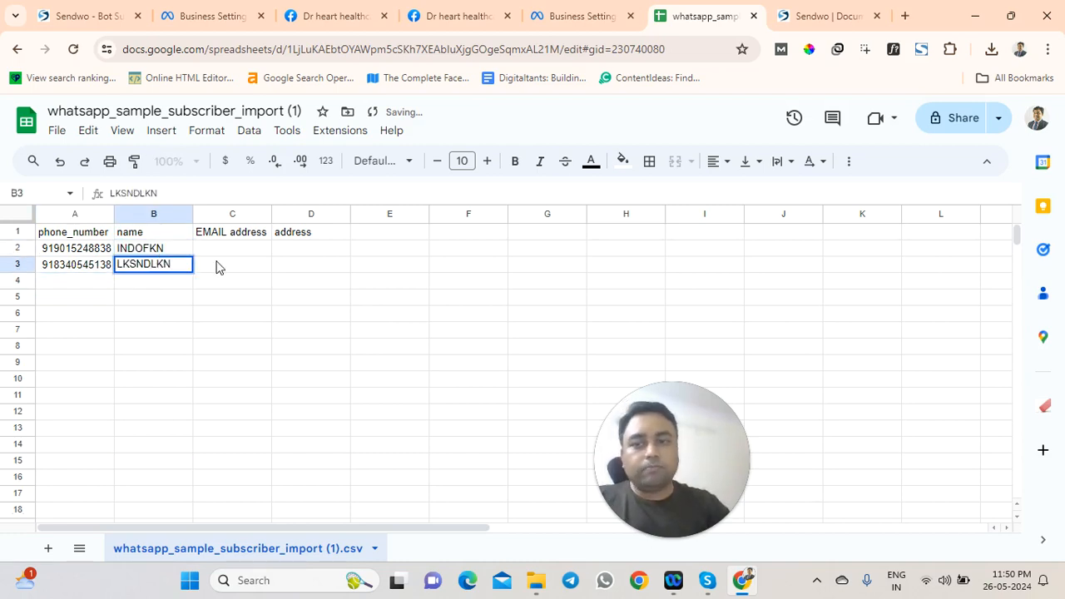
Fill in both subscribers' email addresses and postal addresses in columns C and D
{"action": "left_click", "coordinate": [224, 249]}
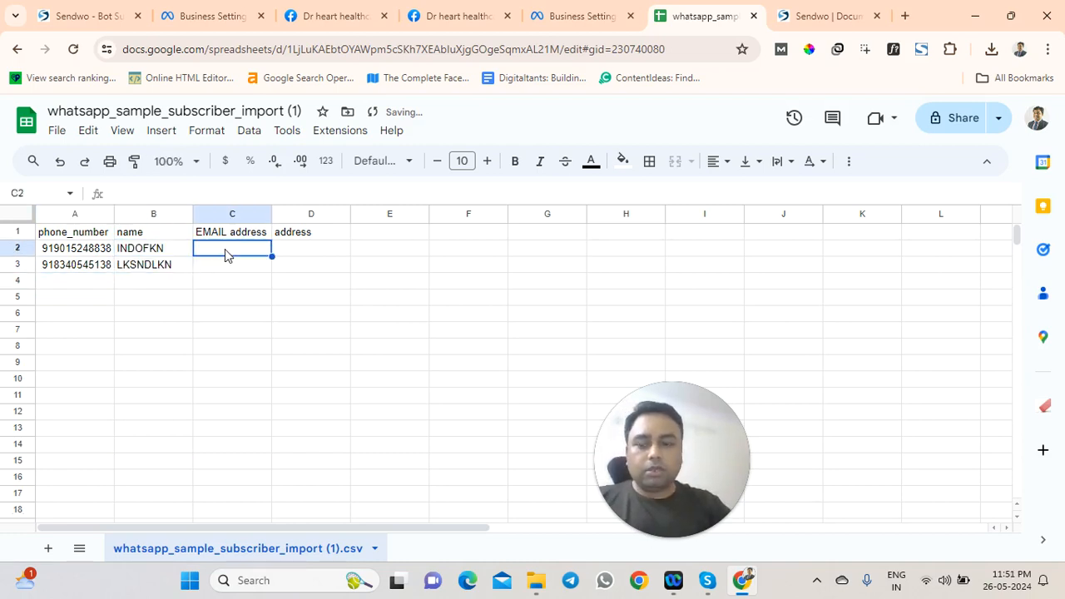
{"action": "type", "text": "ld;vld;ml"}
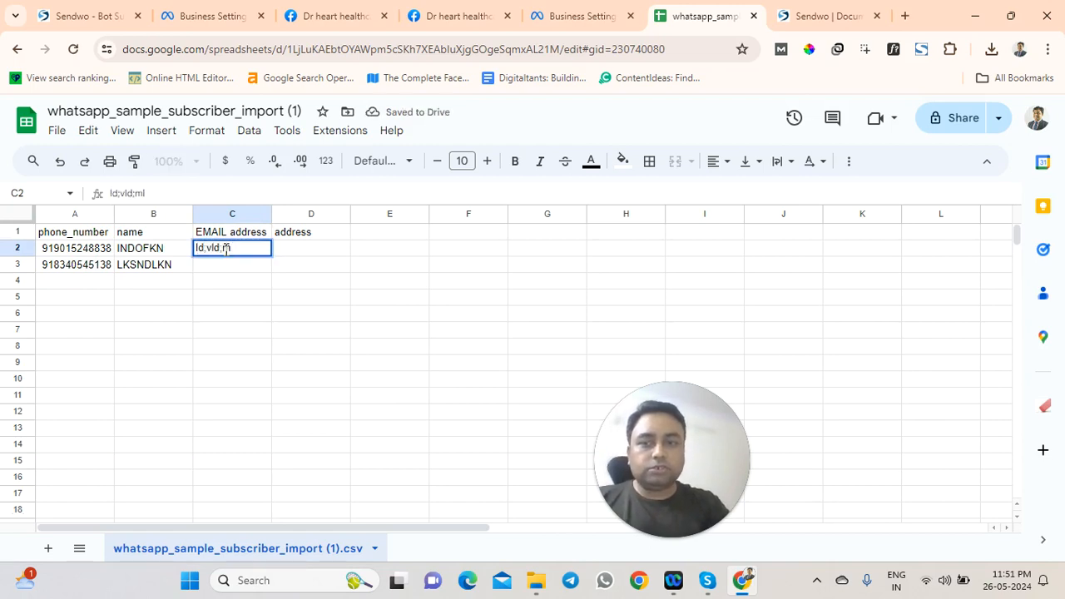
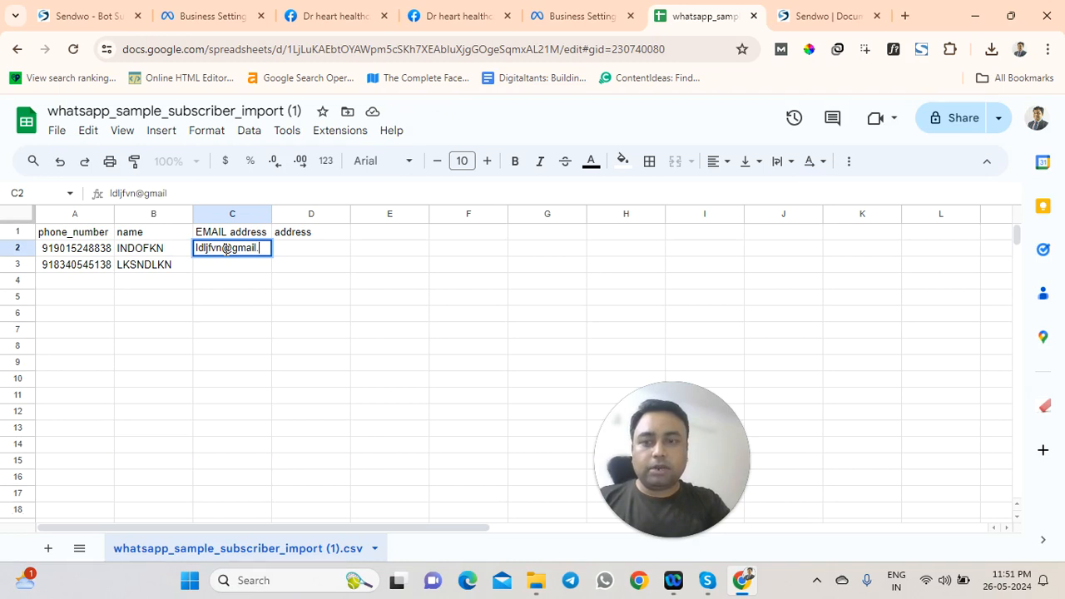
{"action": "key", "text": "Return"}
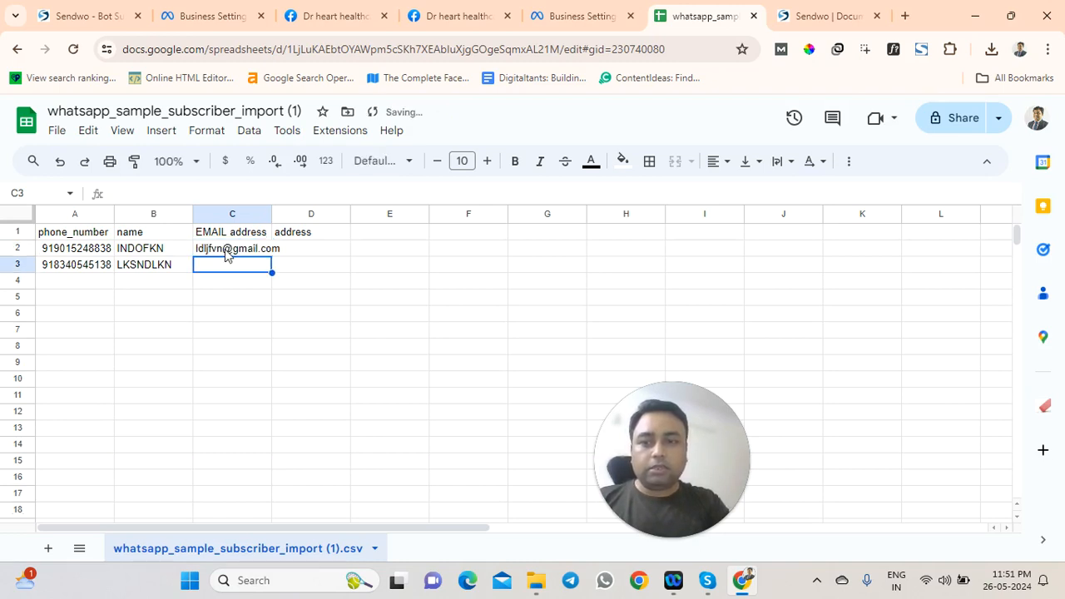
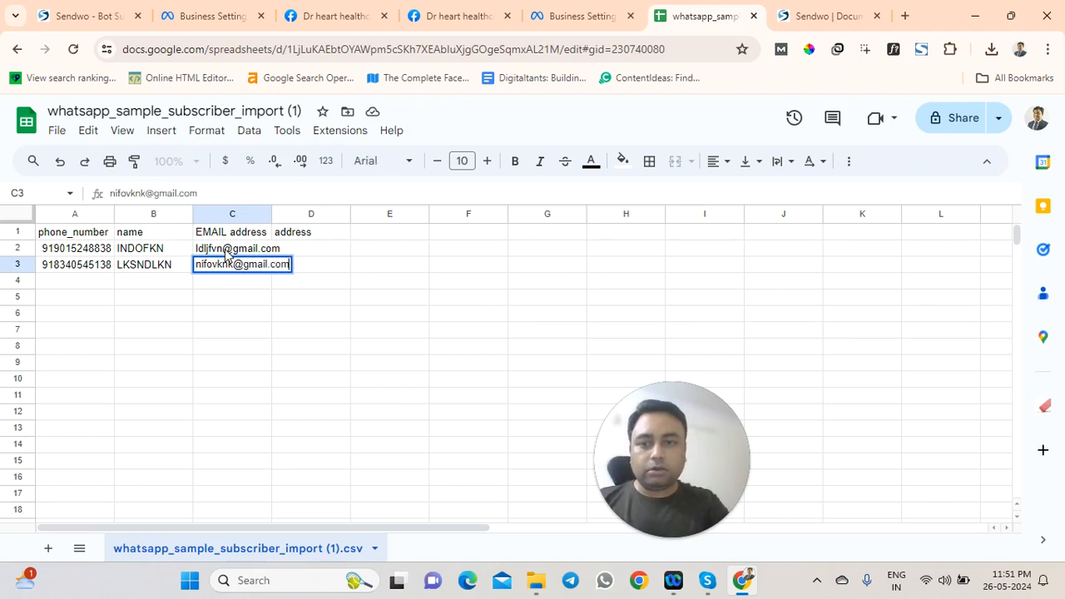
{"action": "key", "text": "Tab"}
{"action": "type", "text": "dkjvbh kjdjbkjsd"}
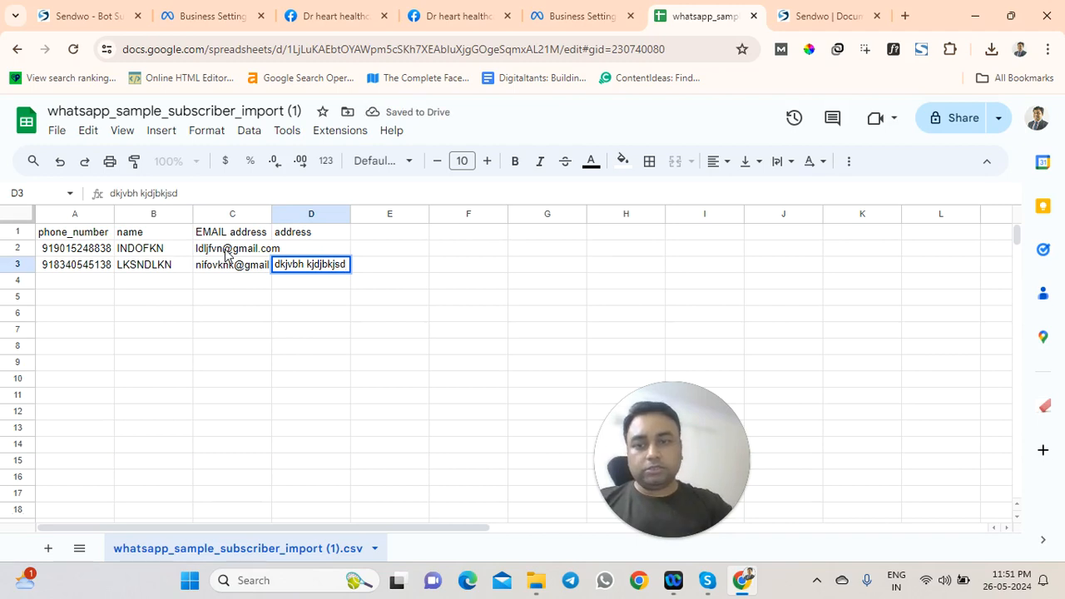
{"action": "left_click", "coordinate": [291, 250]}
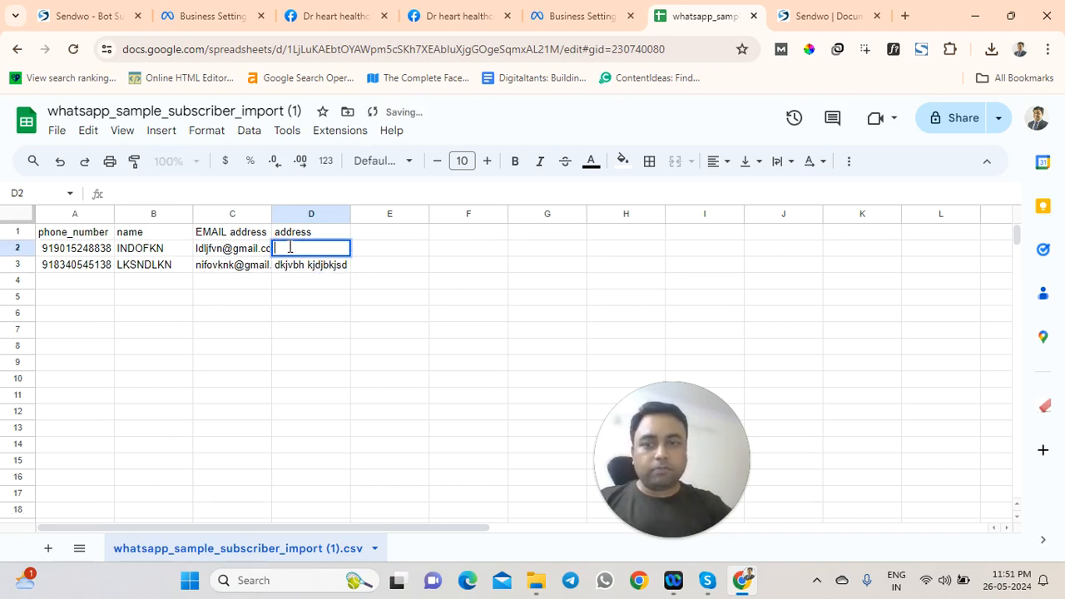
{"action": "type", "text": "dsvsdjkbv dhvnlksdhv"}
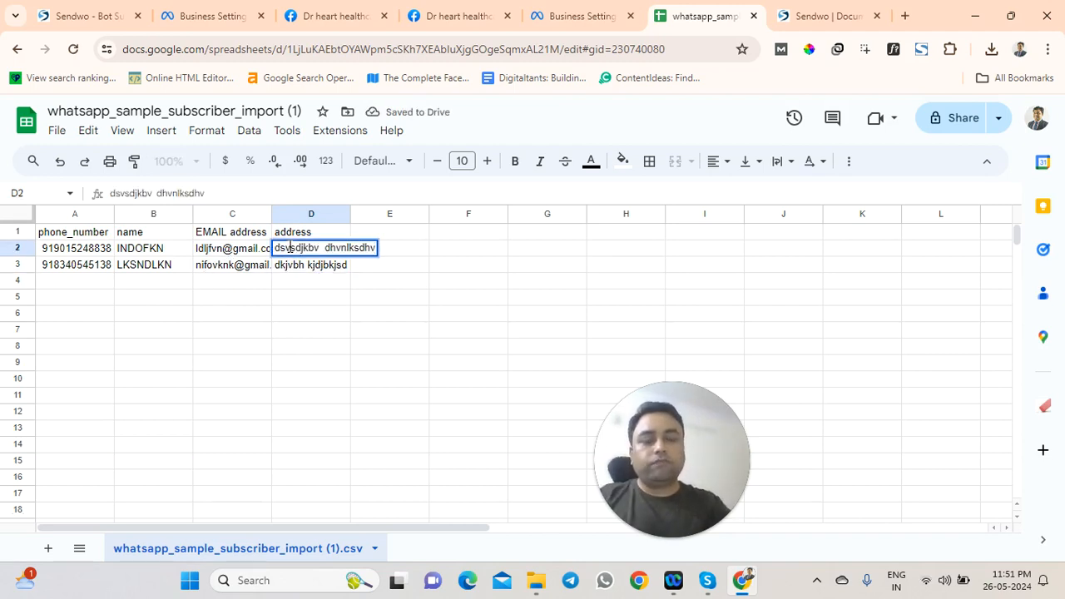
{"action": "key", "text": "Return"}
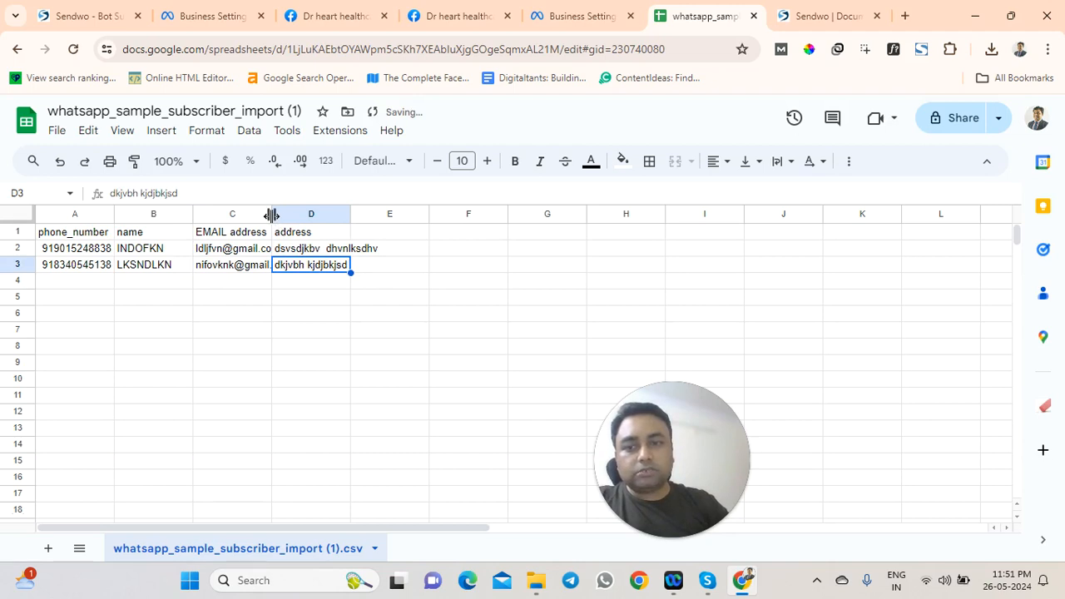
Auto-fit column C to the width of the email addresses
{"action": "double_click", "coordinate": [272, 213]}
{"action": "left_click", "coordinate": [301, 315]}
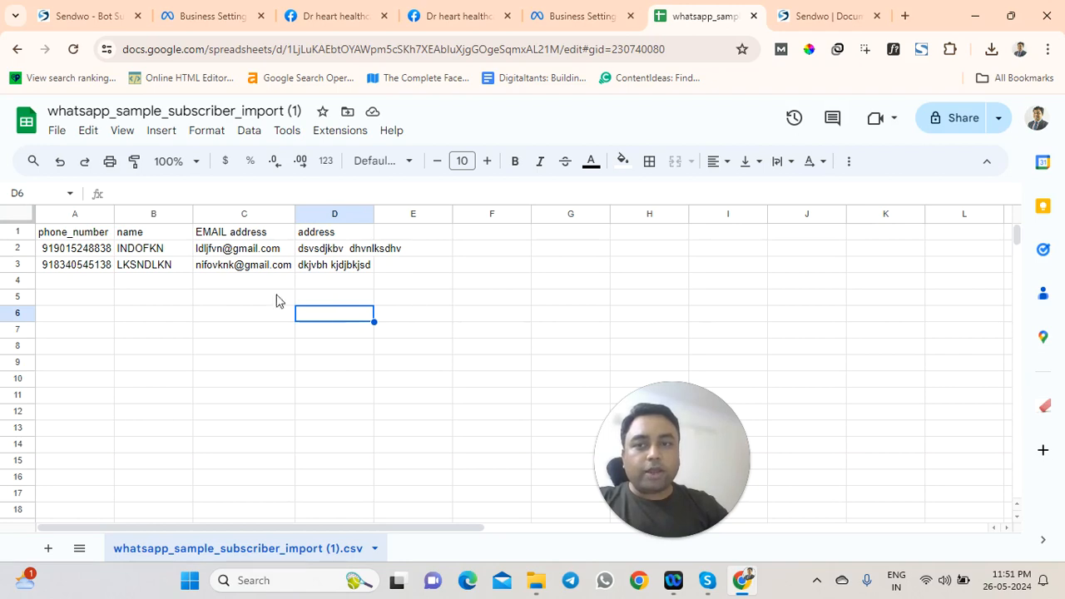
{"action": "left_click", "coordinate": [165, 287]}
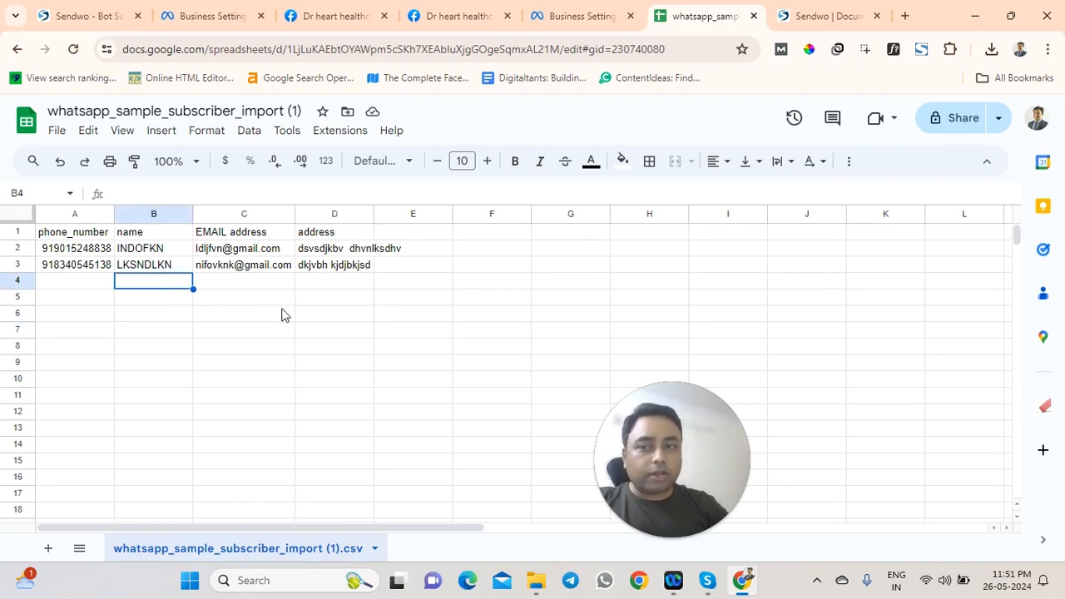
Download the subscriber sheet as a .csv file and return to Sendwo's 26TH import dialog
{"action": "left_click", "coordinate": [58, 131]}
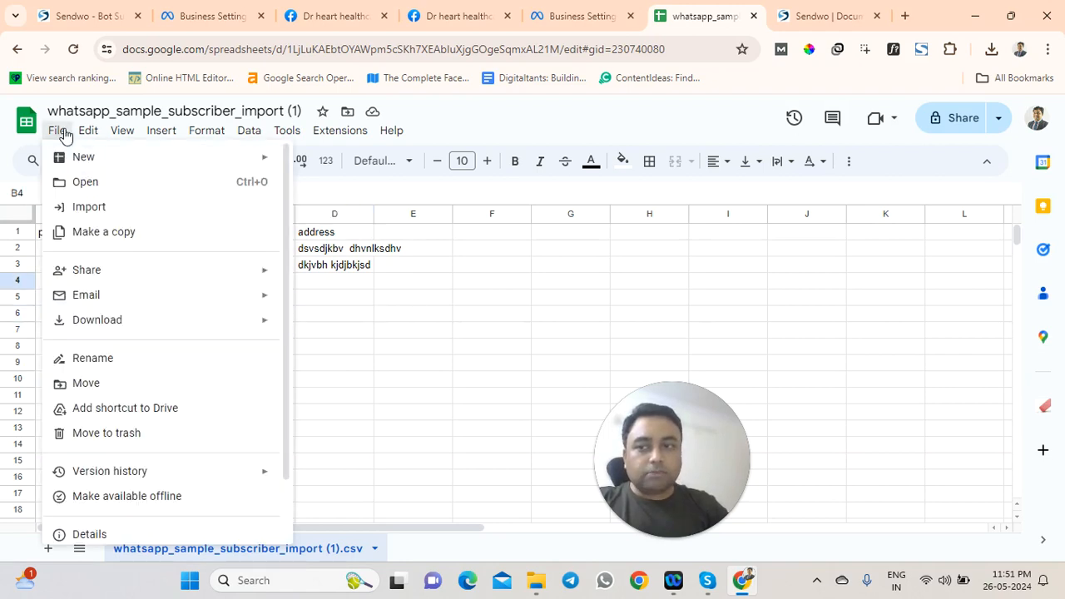
{"action": "mouse_move", "coordinate": [257, 331]}
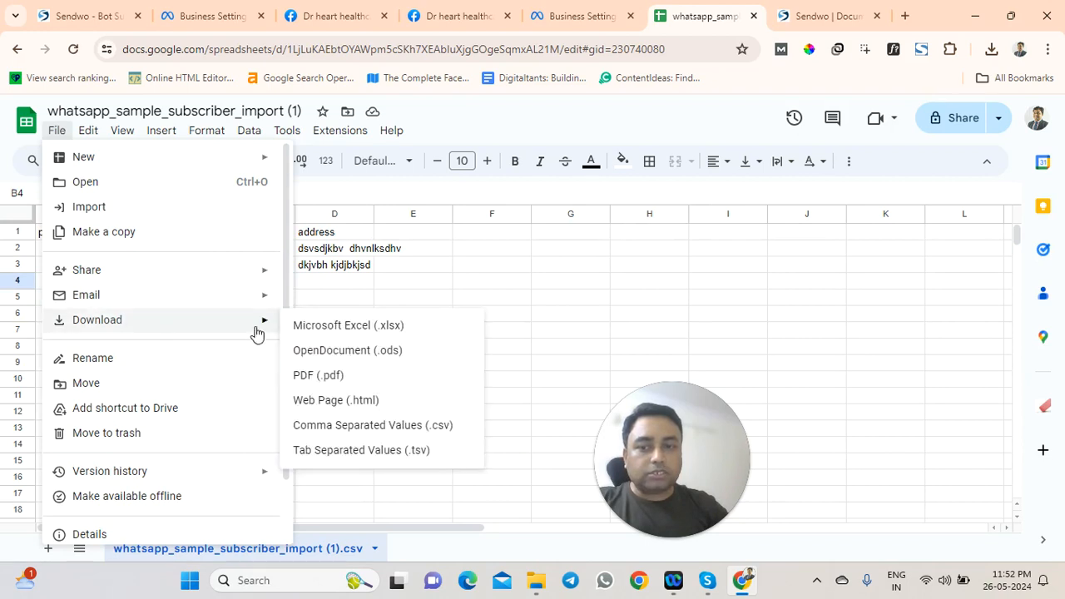
{"action": "left_click", "coordinate": [371, 425]}
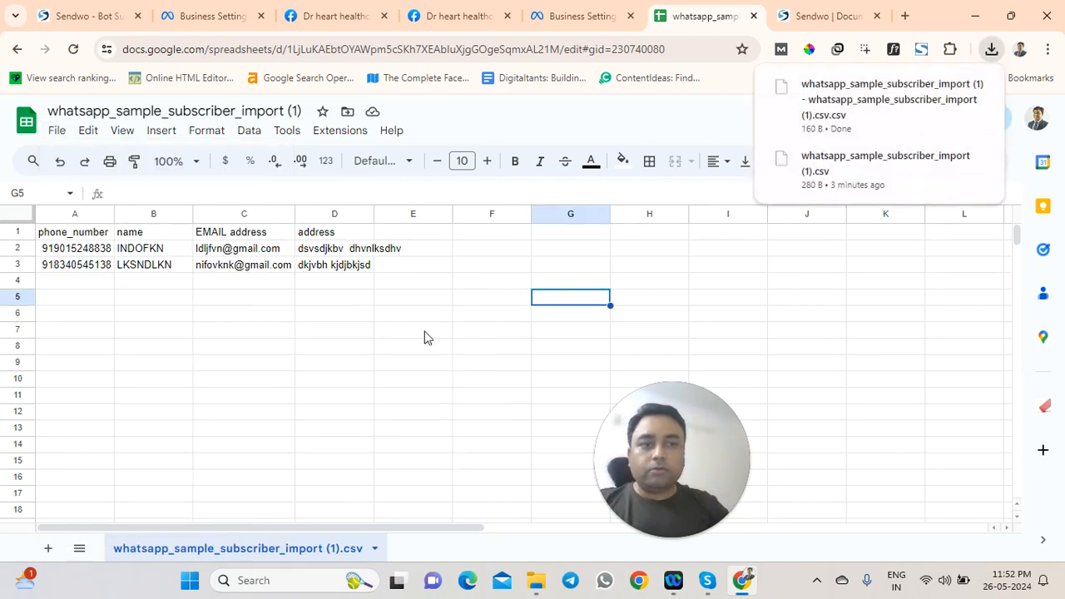
{"action": "left_click", "coordinate": [83, 16]}
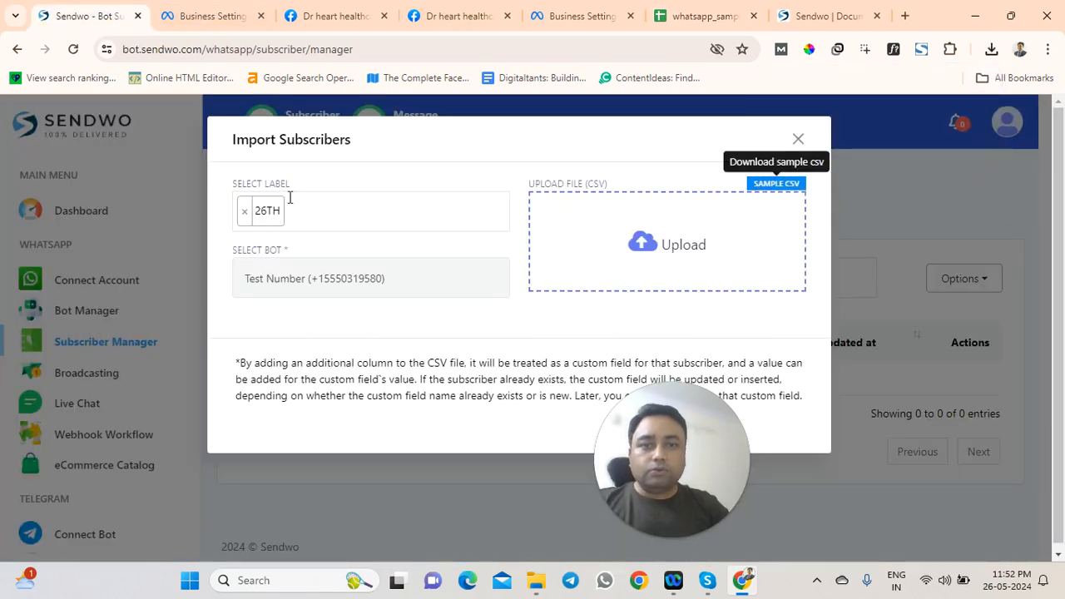
Upload the downloaded subscriber CSV file into the import dialog
{"action": "left_click", "coordinate": [640, 248]}
{"action": "left_click", "coordinate": [274, 179]}
{"action": "left_click", "coordinate": [764, 394]}
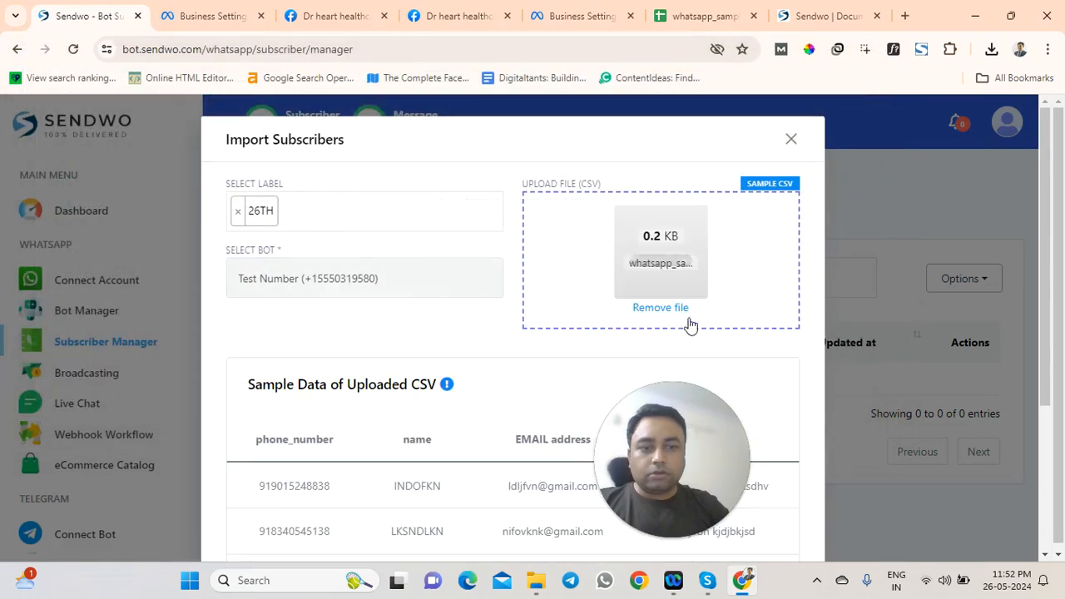
{"action": "scroll", "coordinate": [553, 316], "scroll_direction": "down", "scroll_amount": 2}
{"action": "scroll", "coordinate": [610, 204], "scroll_direction": "up", "scroll_amount": 2}
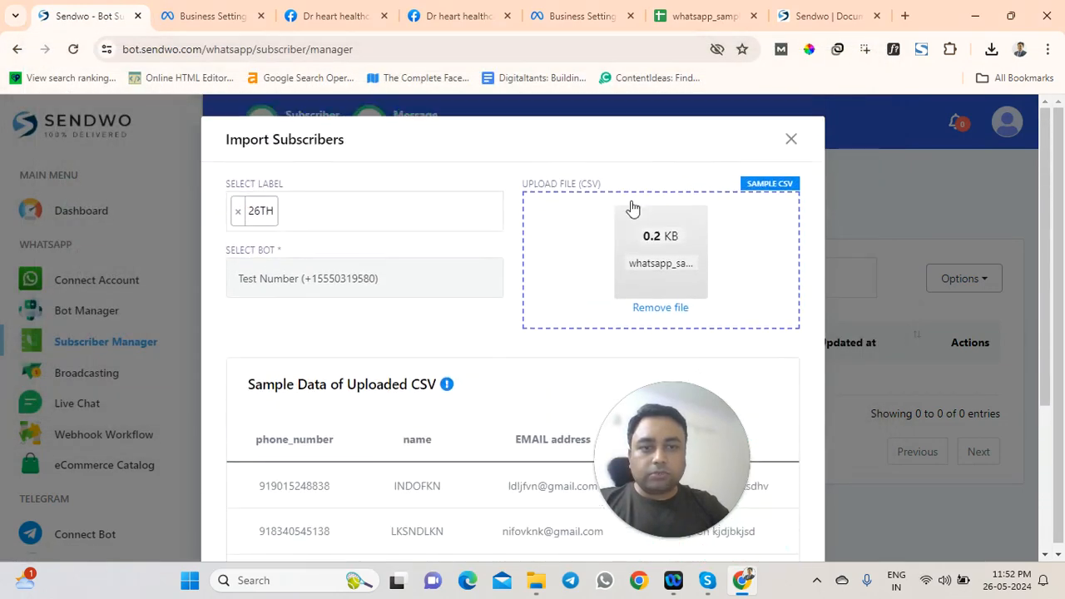
{"action": "scroll", "coordinate": [633, 287], "scroll_direction": "down", "scroll_amount": 3}
Review the sample rows' email, address and phone columns, then confirm importing both subscribers
{"action": "left_click_drag", "start_coordinate": [265, 264], "coordinate": [552, 308]}
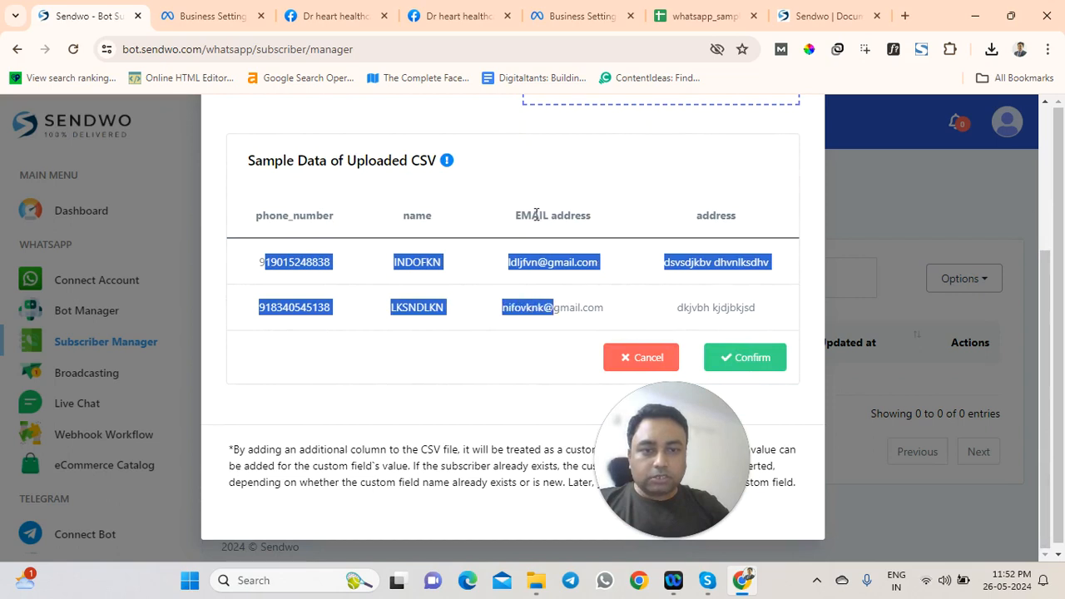
{"action": "left_click_drag", "start_coordinate": [512, 215], "coordinate": [579, 216]}
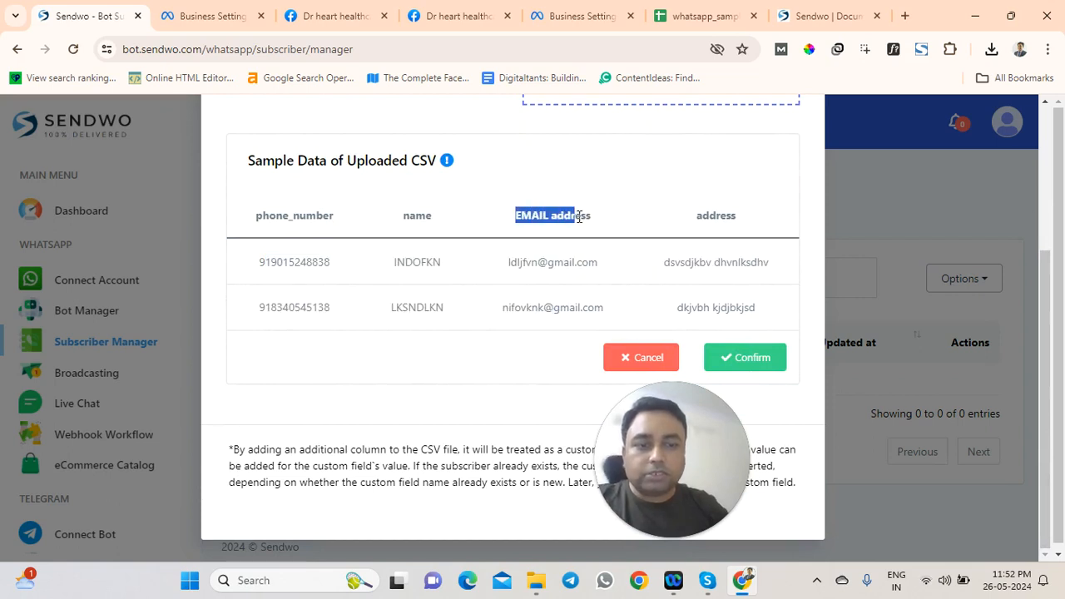
{"action": "left_click_drag", "start_coordinate": [696, 216], "coordinate": [716, 216]}
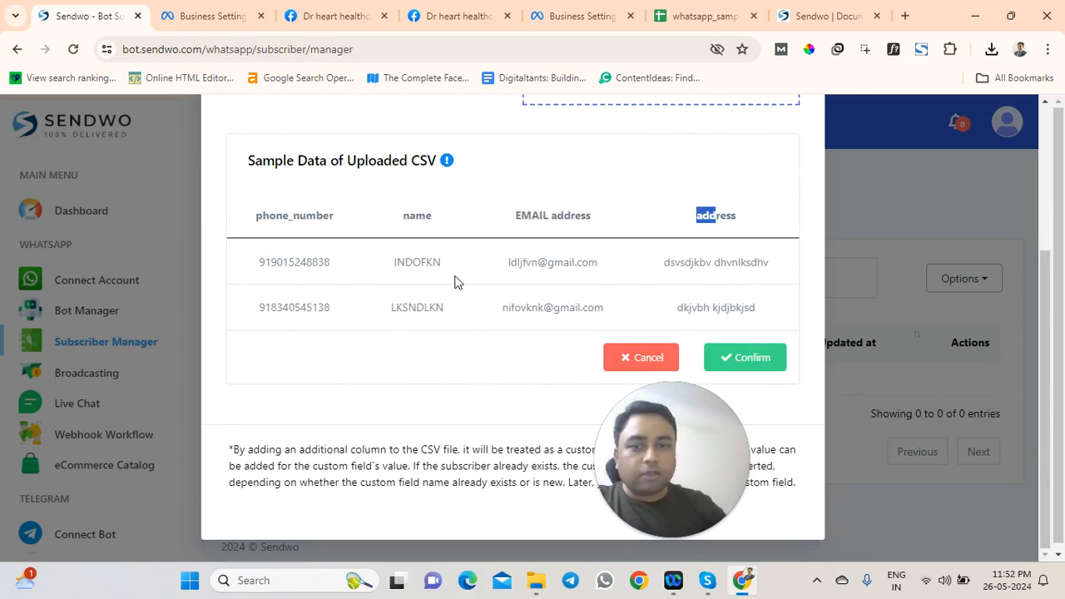
{"action": "scroll", "coordinate": [455, 282], "scroll_direction": "up", "scroll_amount": 2}
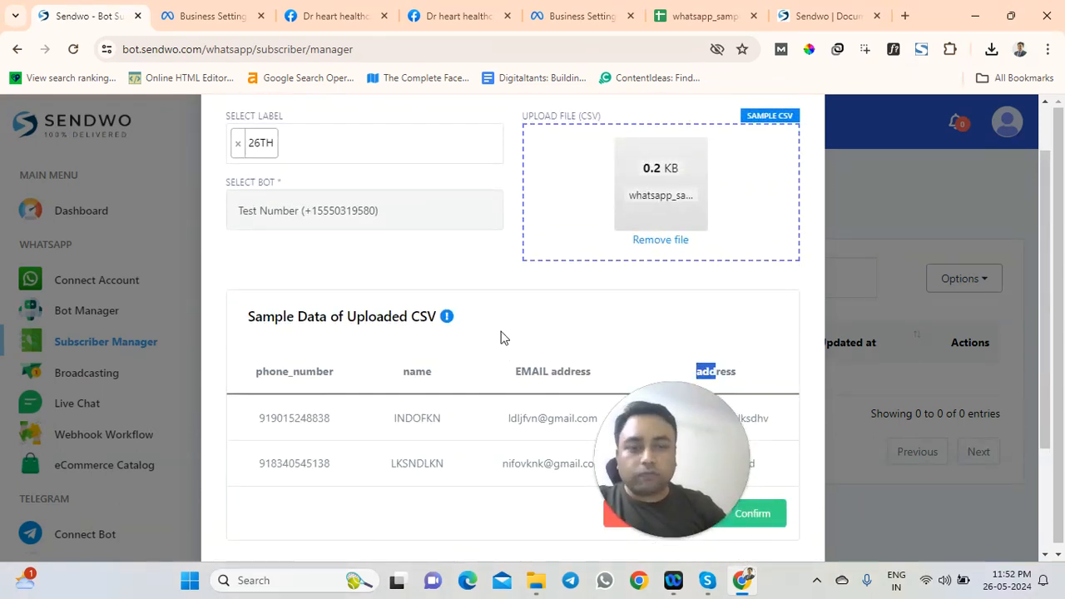
{"action": "scroll", "coordinate": [500, 339], "scroll_direction": "down", "scroll_amount": 1}
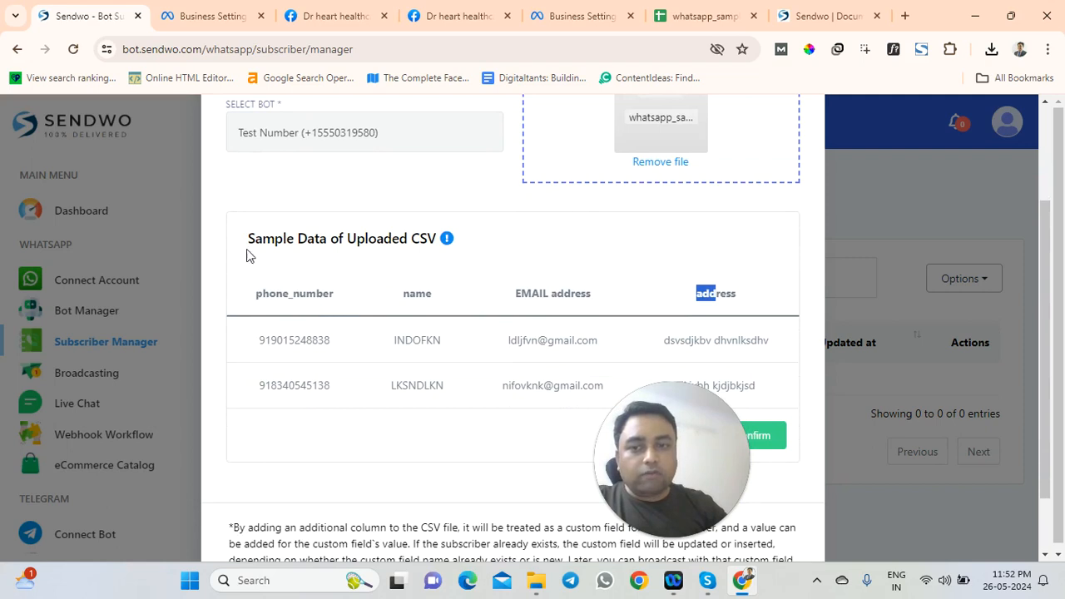
{"action": "left_click_drag", "start_coordinate": [261, 331], "coordinate": [277, 385]}
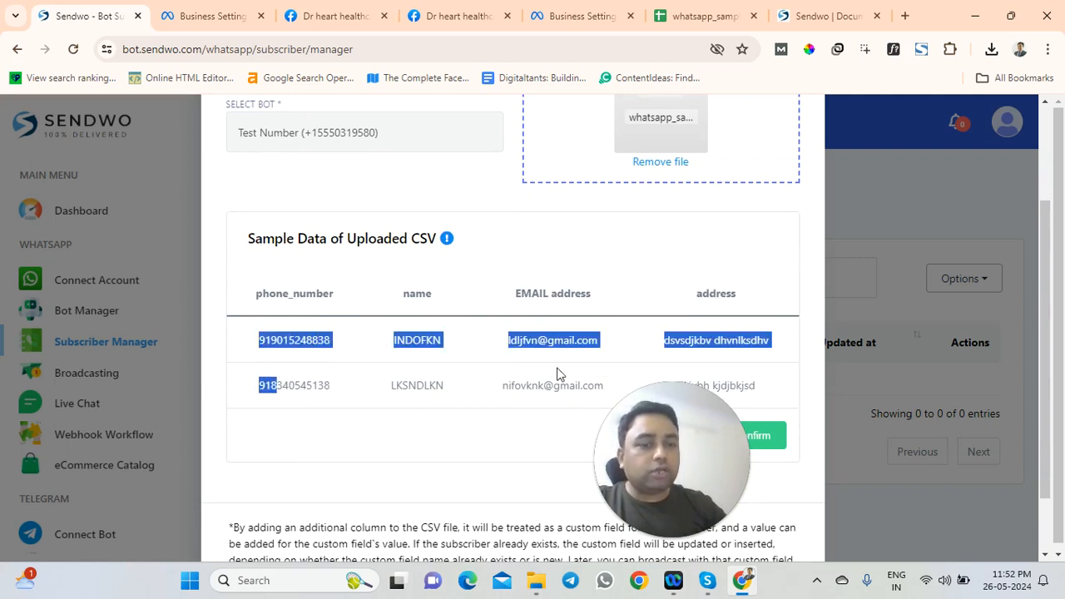
{"action": "left_click_drag", "start_coordinate": [660, 446], "coordinate": [85, 466]}
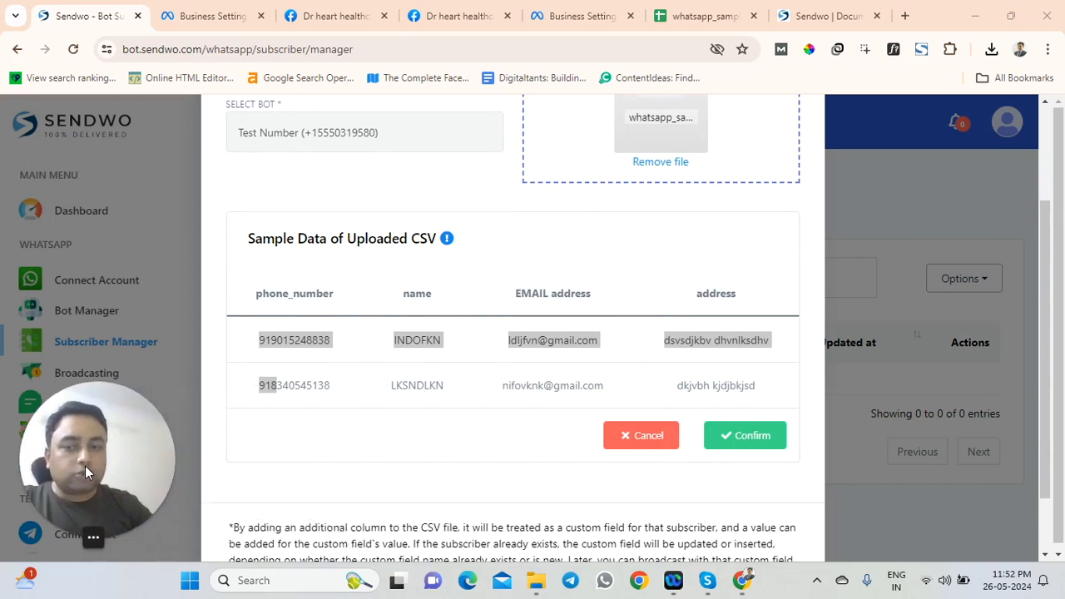
{"action": "mouse_move", "coordinate": [93, 539]}
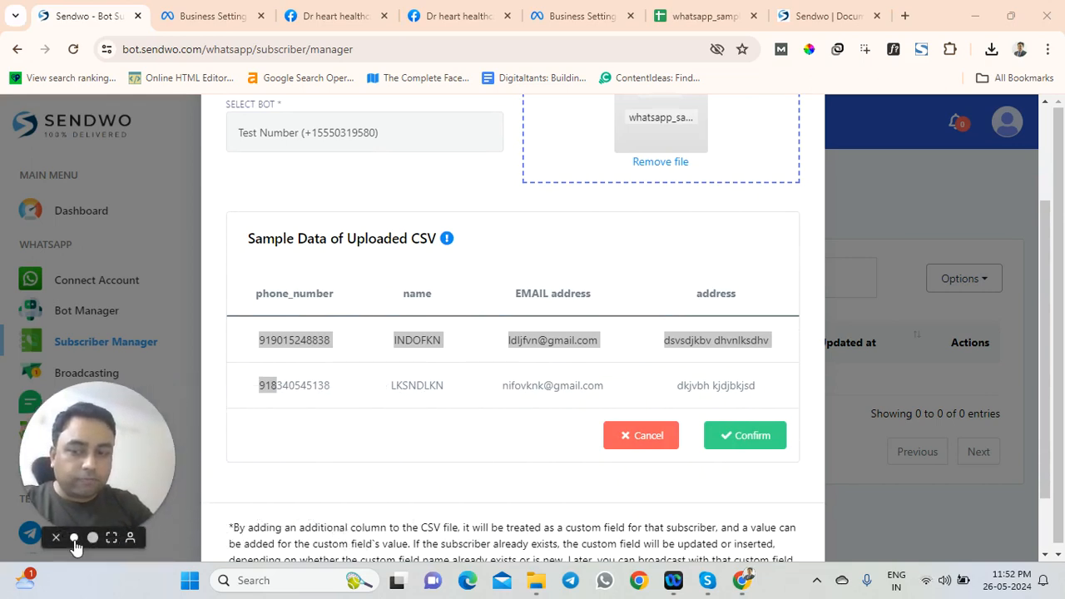
{"action": "left_click", "coordinate": [743, 433]}
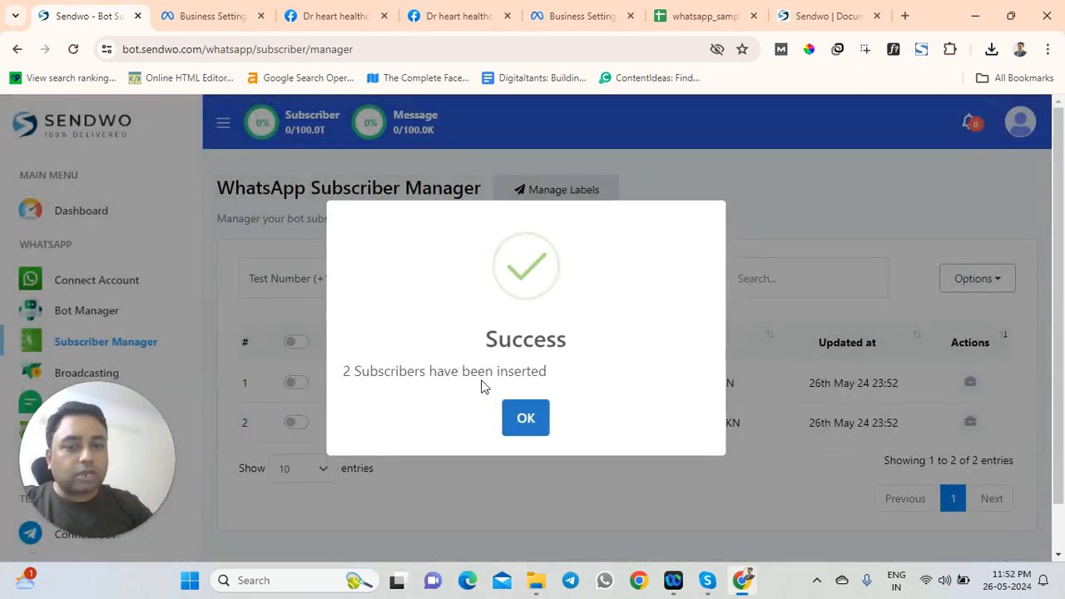
Dismiss the import Success message and go to the WhatsApp Broadcasting page
{"action": "left_click", "coordinate": [529, 420]}
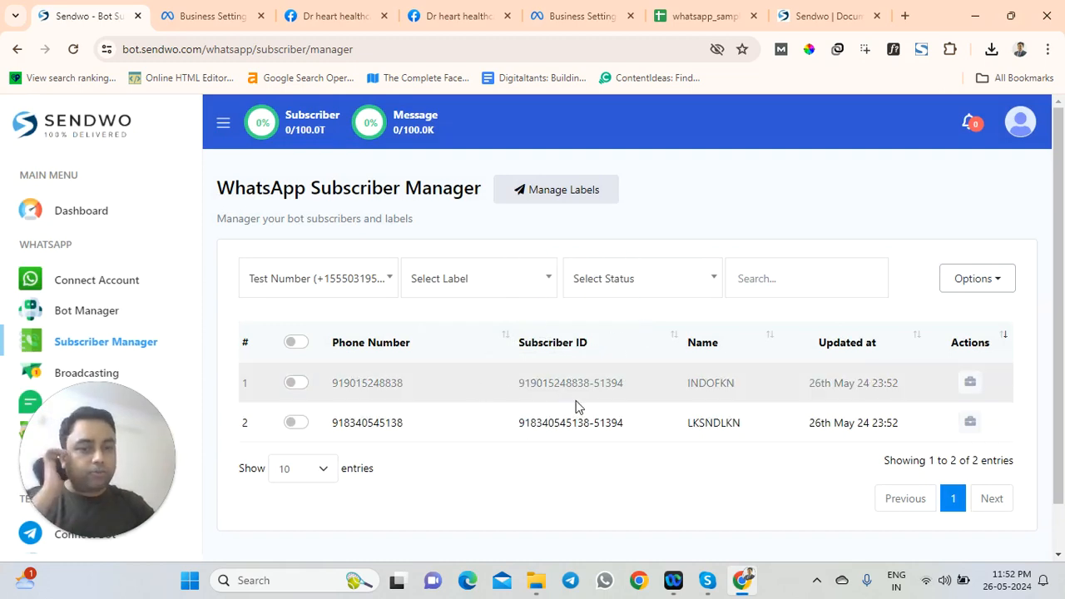
{"action": "left_click_drag", "start_coordinate": [97, 457], "coordinate": [969, 459]}
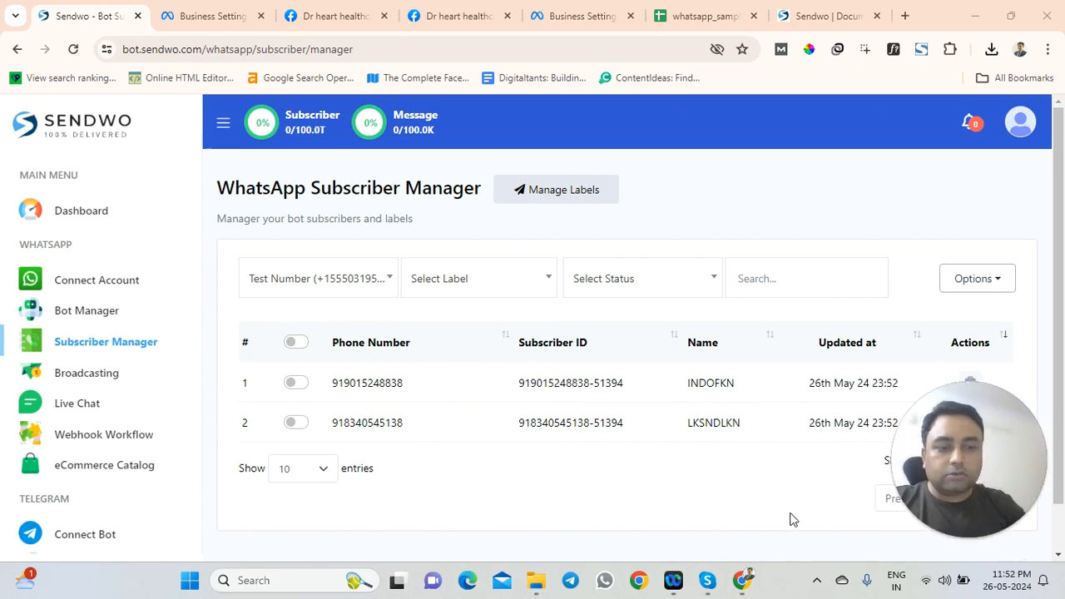
{"action": "scroll", "coordinate": [95, 350], "scroll_direction": "down", "scroll_amount": 1}
{"action": "left_click", "coordinate": [79, 304]}
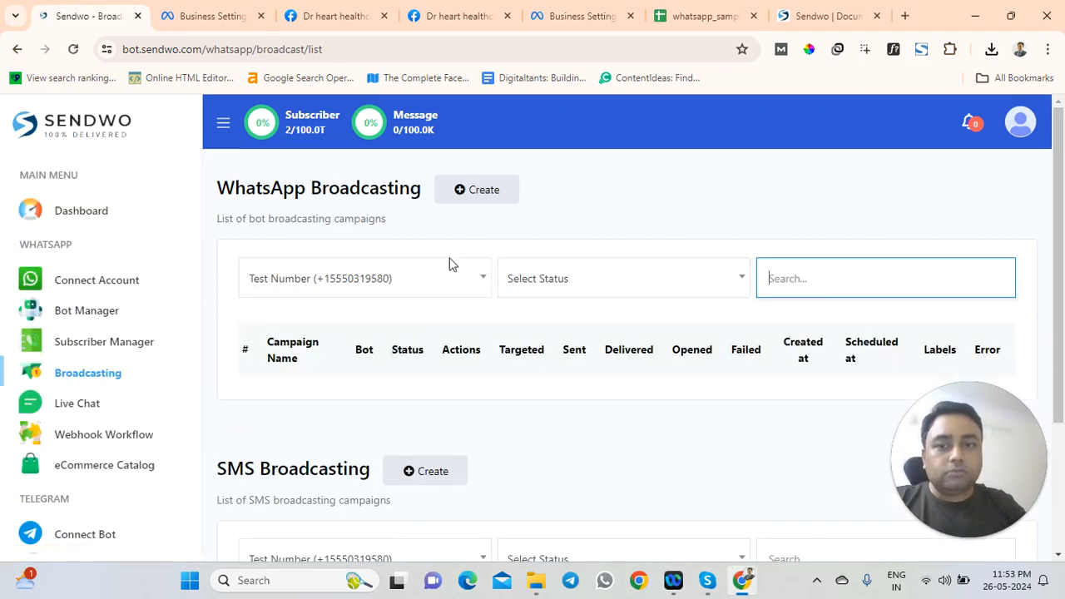
Create a new WhatsApp broadcast campaign, opening its Flow Builder setup
{"action": "scroll", "coordinate": [480, 275], "scroll_direction": "down", "scroll_amount": 1}
{"action": "scroll", "coordinate": [480, 275], "scroll_direction": "down", "scroll_amount": 2}
{"action": "scroll", "coordinate": [478, 273], "scroll_direction": "up", "scroll_amount": 3}
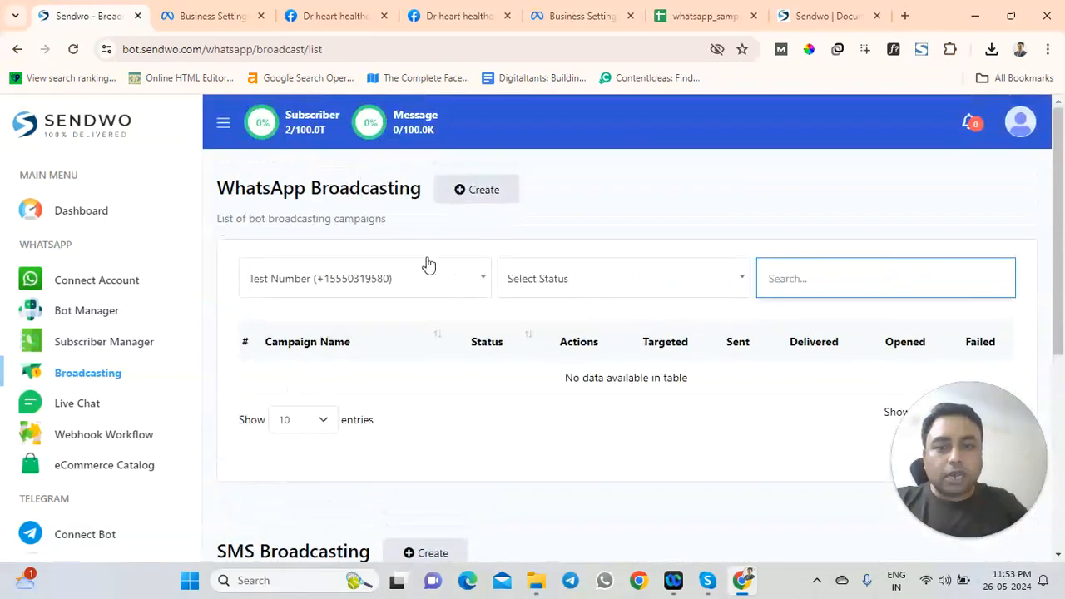
{"action": "left_click", "coordinate": [471, 191]}
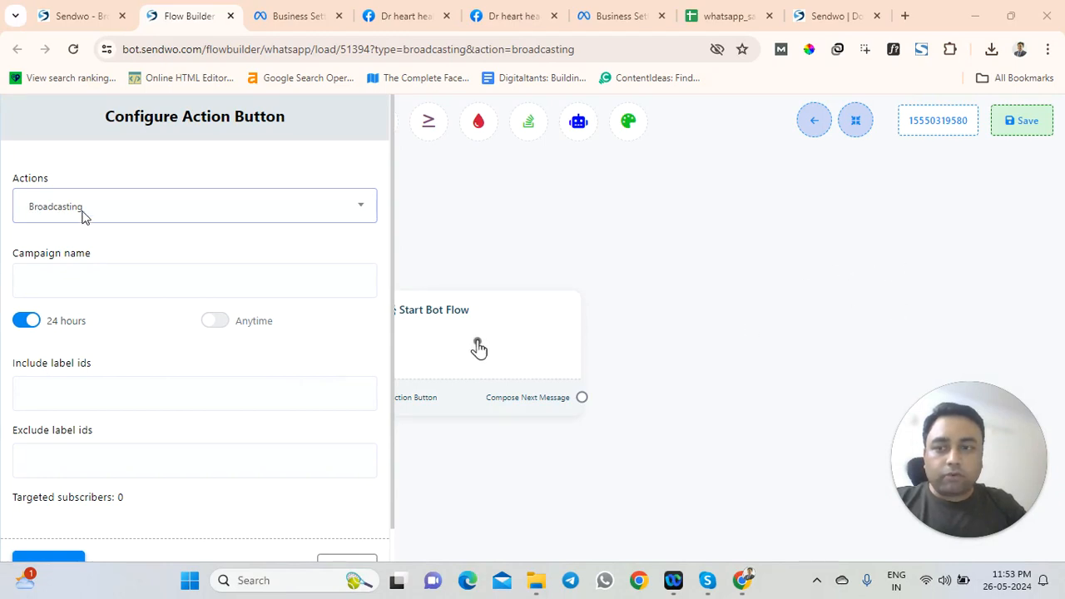
Enter 'test demo broadcast' as the campaign name
{"action": "left_click", "coordinate": [108, 282]}
{"action": "left_click", "coordinate": [180, 247]}
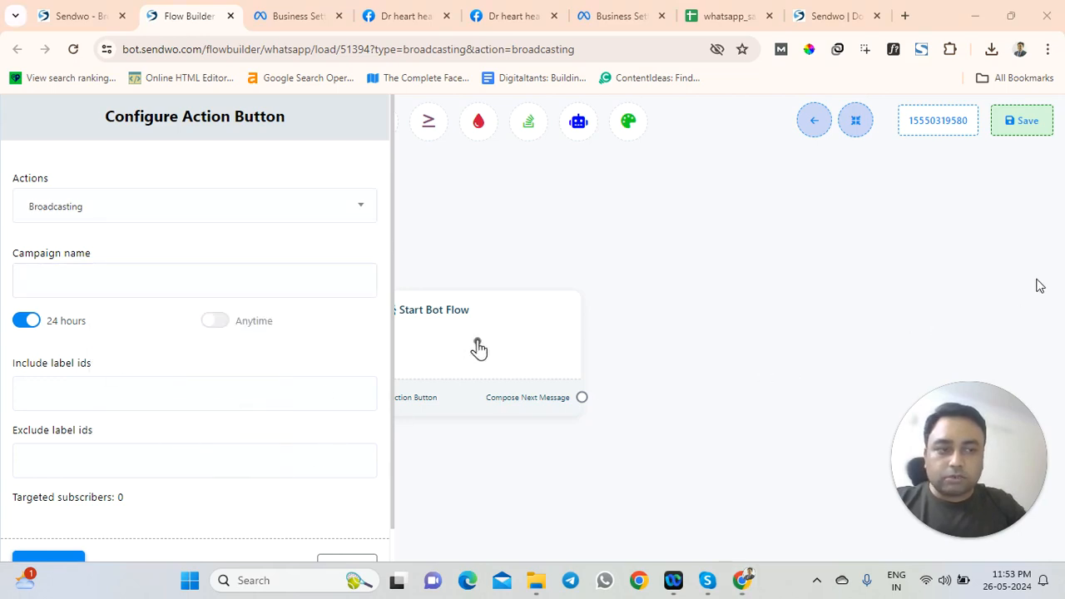
{"action": "left_click", "coordinate": [79, 283]}
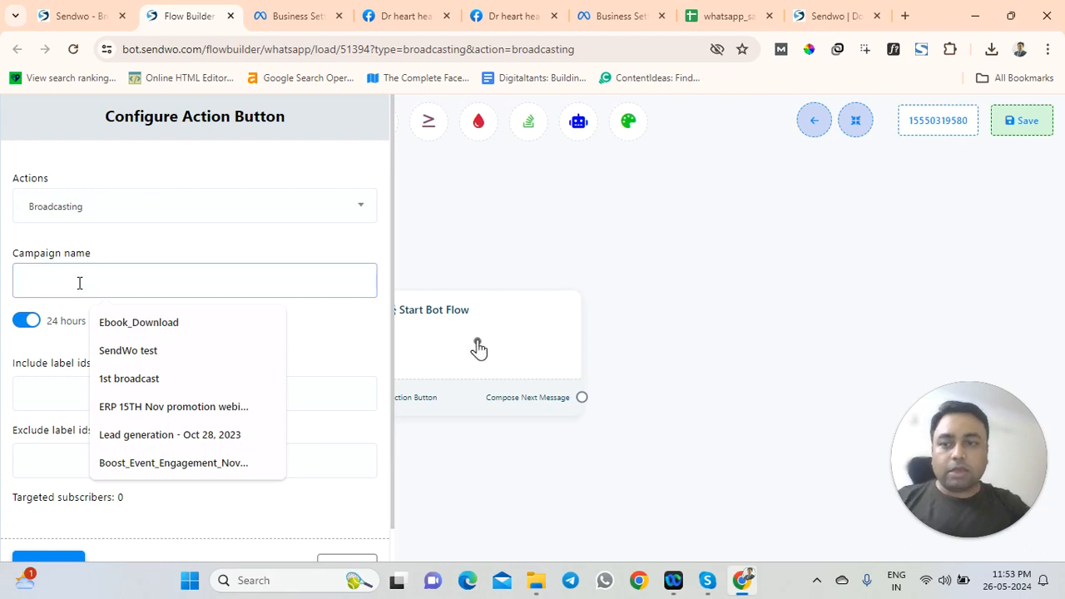
{"action": "type", "text": "test demo proadcast"}
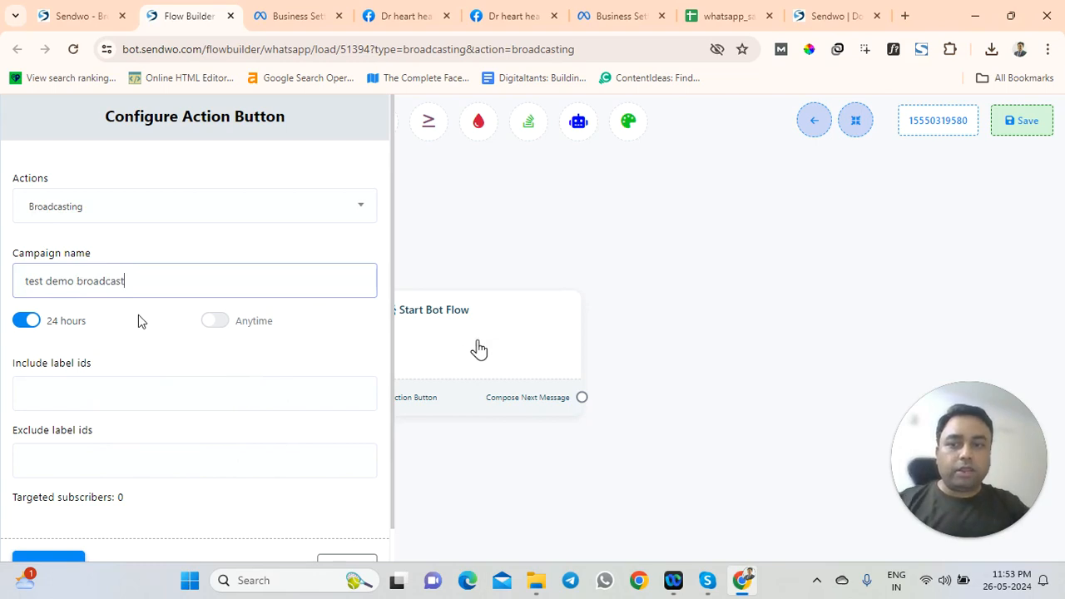
{"action": "left_click", "coordinate": [138, 320]}
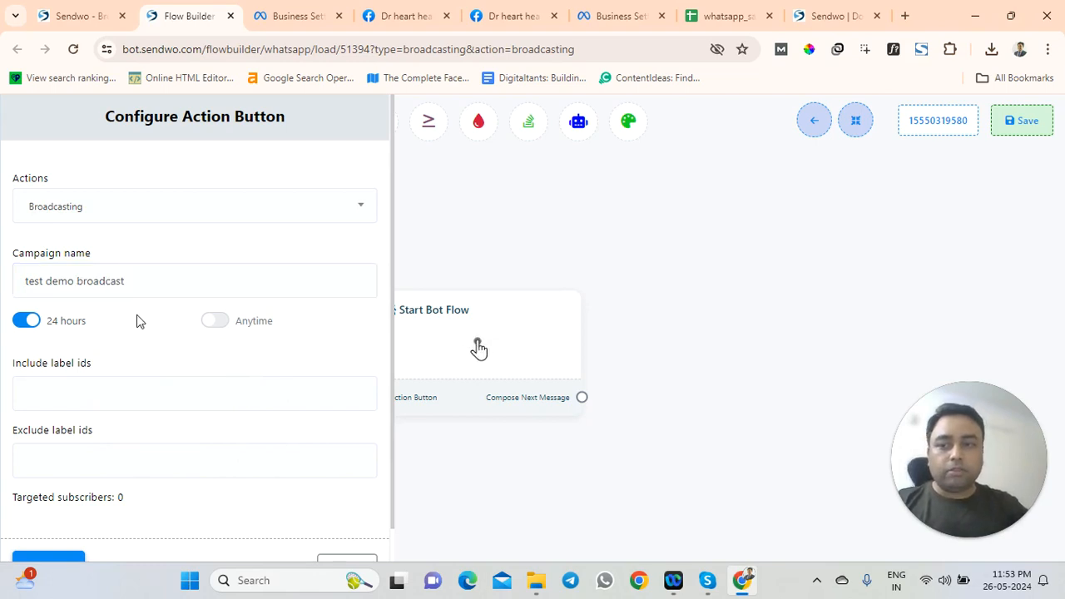
{"action": "scroll", "coordinate": [93, 330], "scroll_direction": "down", "scroll_amount": 1}
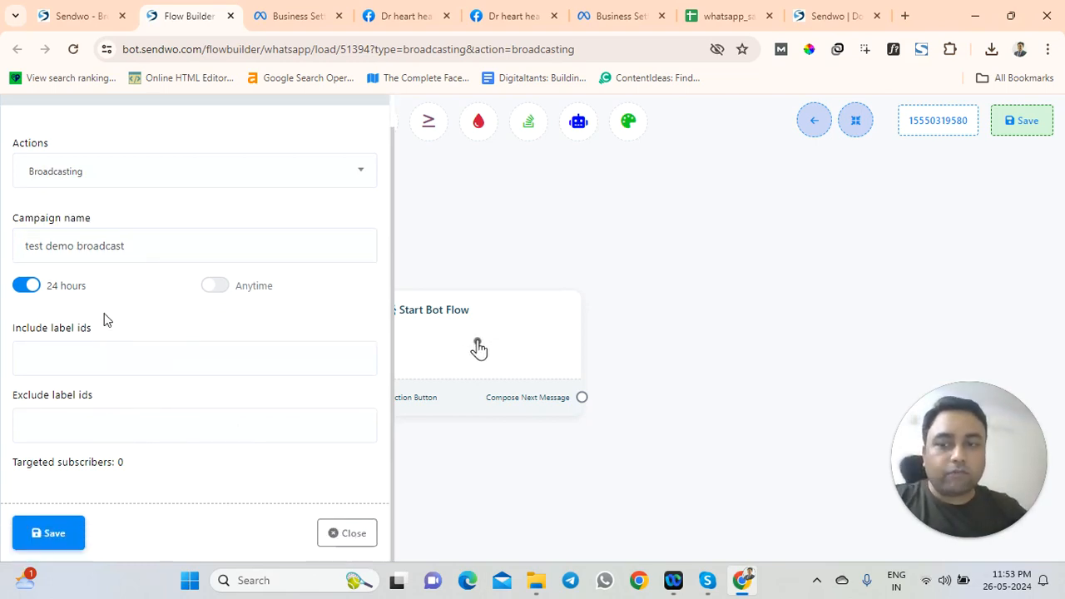
{"action": "scroll", "coordinate": [105, 316], "scroll_direction": "up", "scroll_amount": 1}
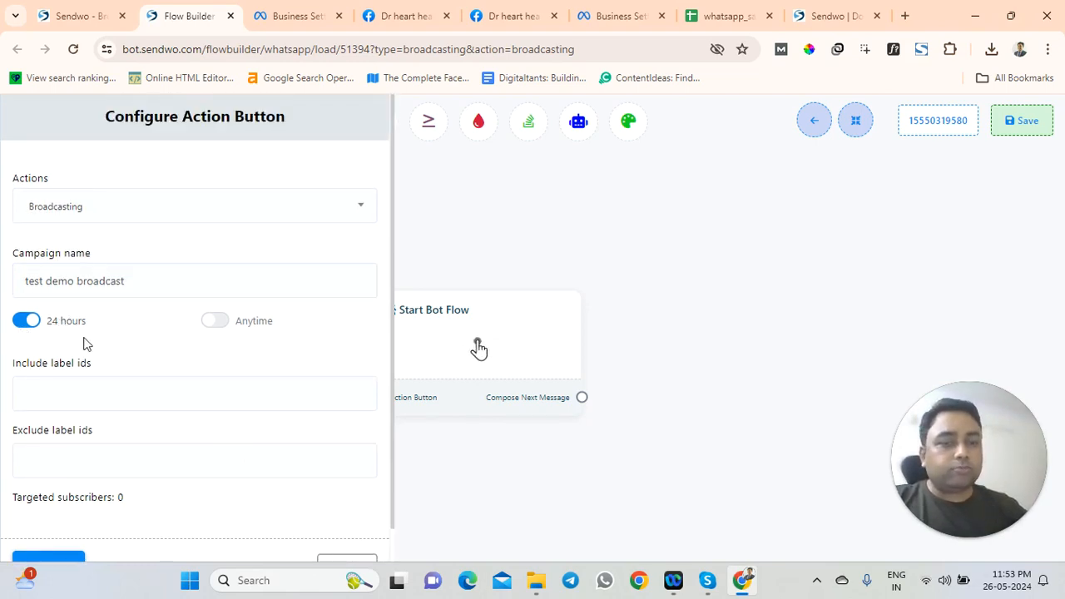
Toggle sending to Anytime, then back to 24 hours
{"action": "left_click", "coordinate": [214, 321]}
{"action": "left_click", "coordinate": [25, 325]}
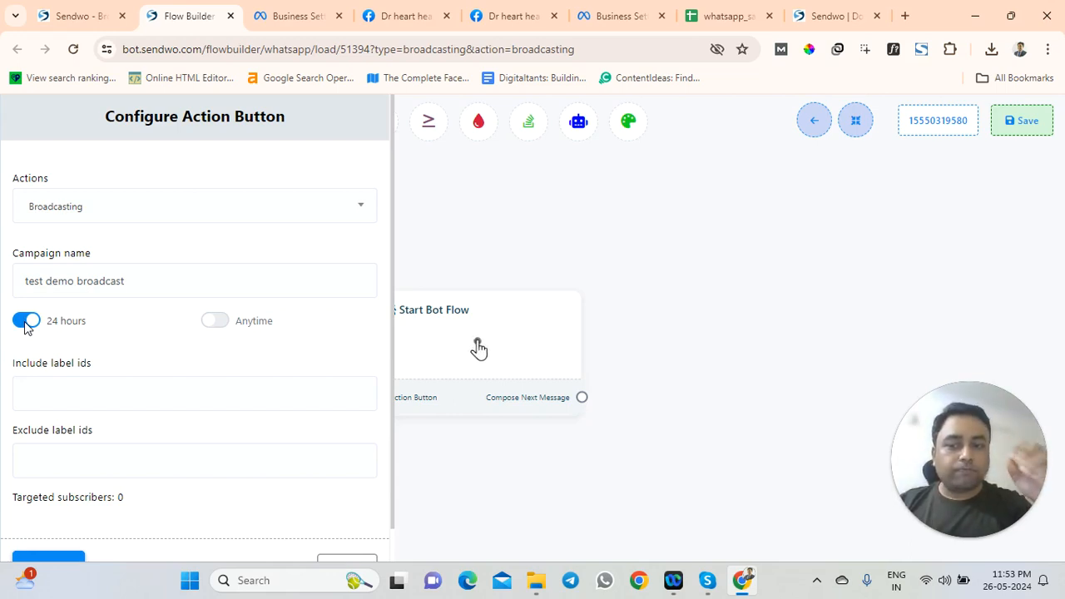
{"action": "scroll", "coordinate": [88, 397], "scroll_direction": "down", "scroll_amount": 2}
{"action": "left_click_drag", "start_coordinate": [23, 464], "coordinate": [108, 474]}
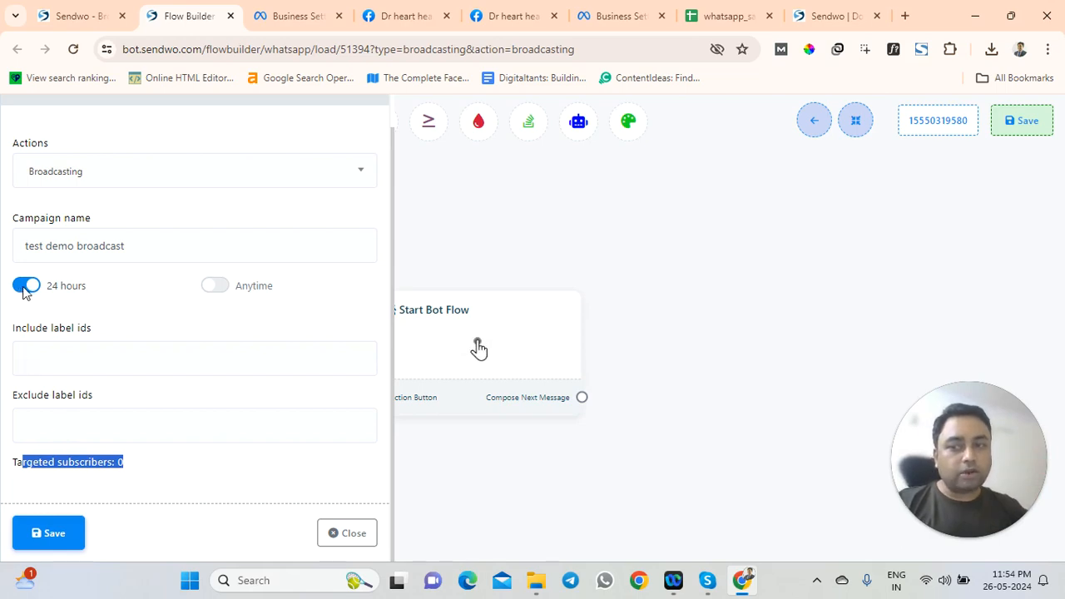
Select the Targeted subscribers count line, then switch to the WhatsApp Broadcasting list
{"action": "triple_click", "coordinate": [80, 474]}
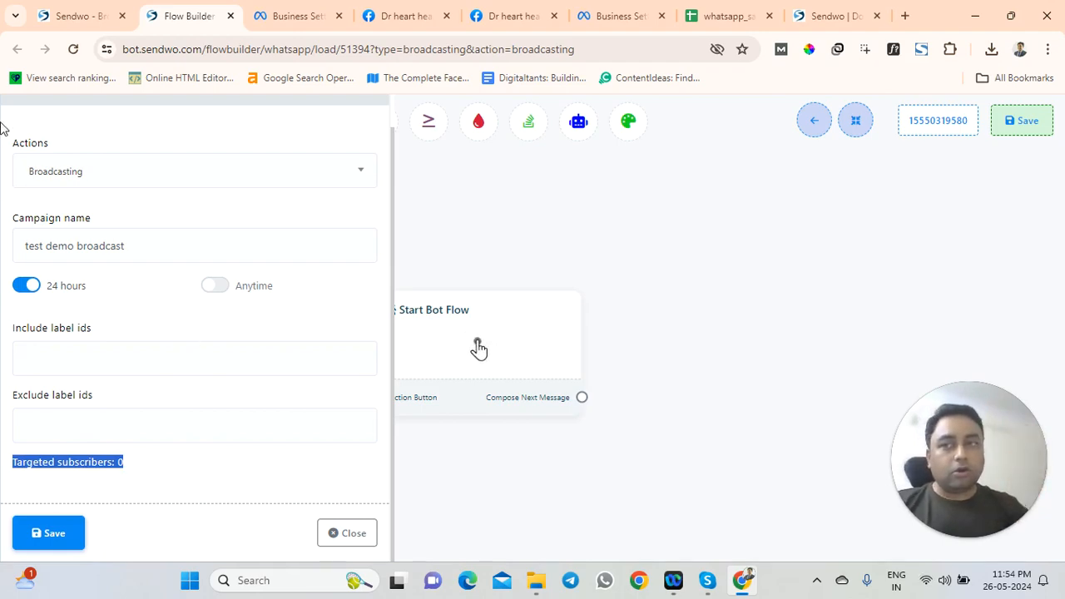
{"action": "left_click", "coordinate": [73, 17]}
{"action": "scroll", "coordinate": [349, 317], "scroll_direction": "down", "scroll_amount": 3}
{"action": "scroll", "coordinate": [146, 454], "scroll_direction": "down", "scroll_amount": 1}
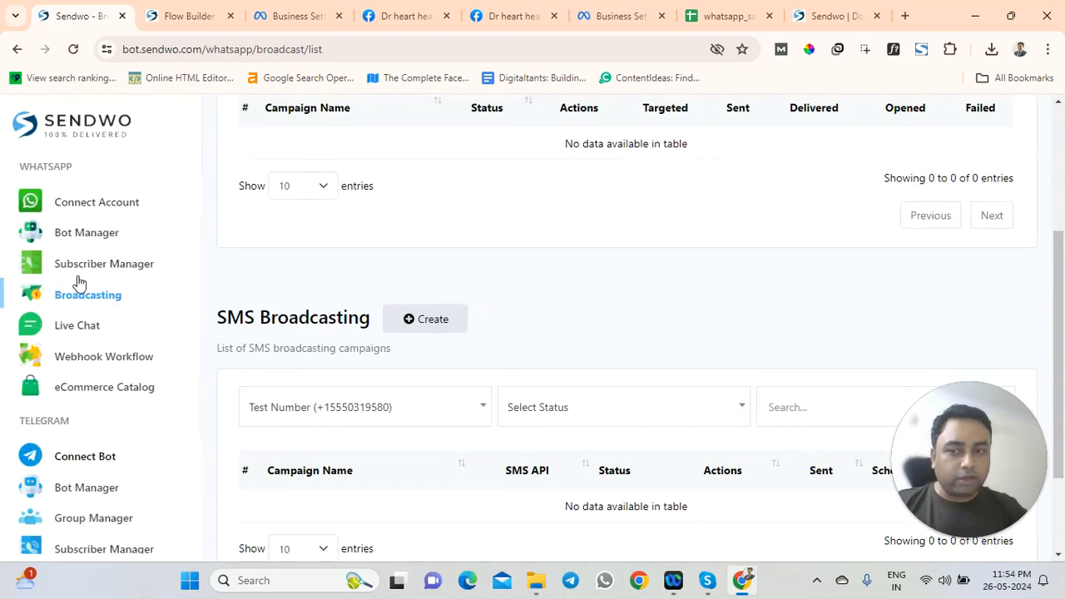
{"action": "scroll", "coordinate": [124, 349], "scroll_direction": "up", "scroll_amount": 3}
Check the Test Number card on Connect Account, then return to the broadcast form
{"action": "left_click", "coordinate": [112, 286]}
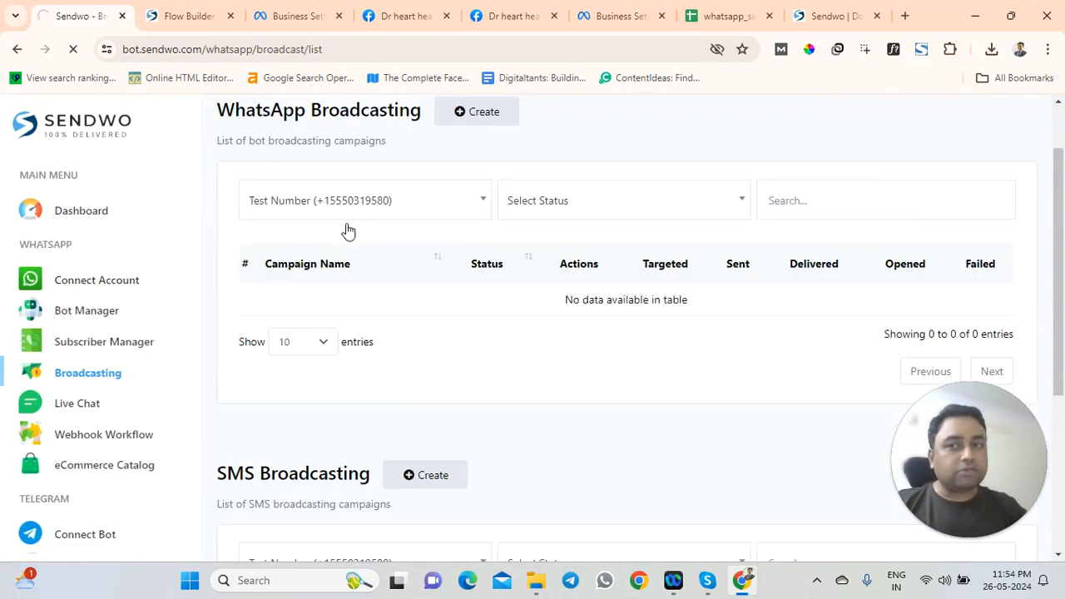
{"action": "scroll", "coordinate": [366, 255], "scroll_direction": "down", "scroll_amount": 5}
{"action": "scroll", "coordinate": [335, 463], "scroll_direction": "down", "scroll_amount": 3}
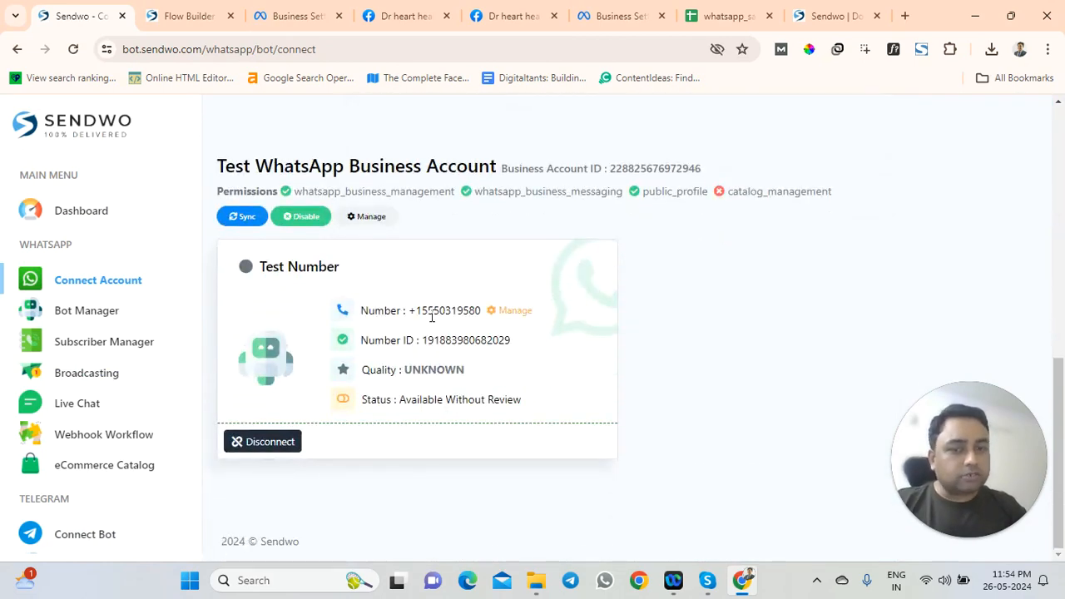
{"action": "left_click", "coordinate": [193, 16]}
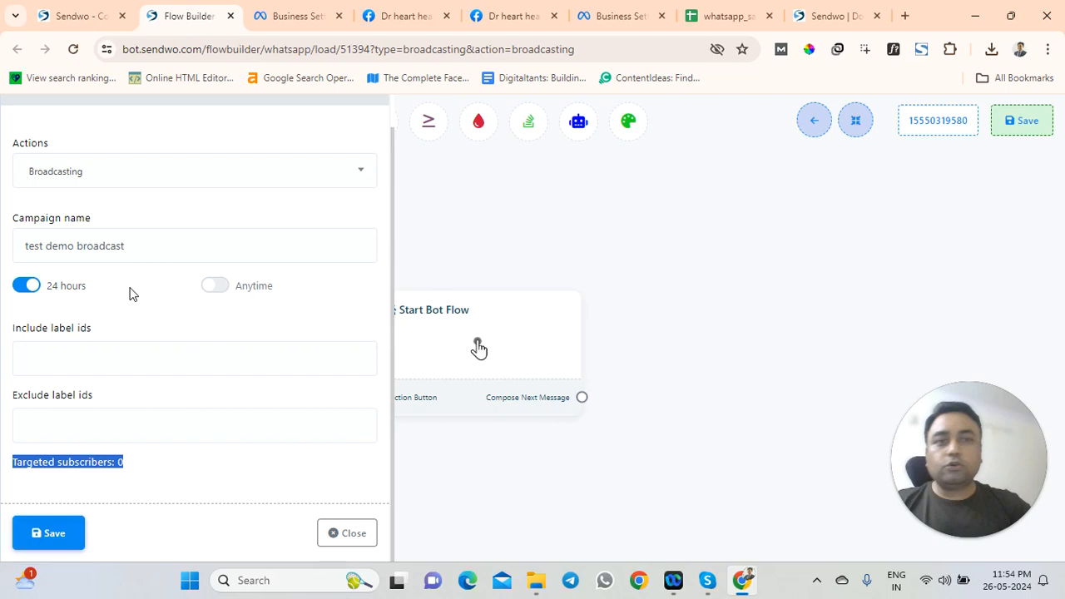
Glance at the subscriber spreadsheet, then set the broadcast to Anytime sending
{"action": "left_click", "coordinate": [724, 16]}
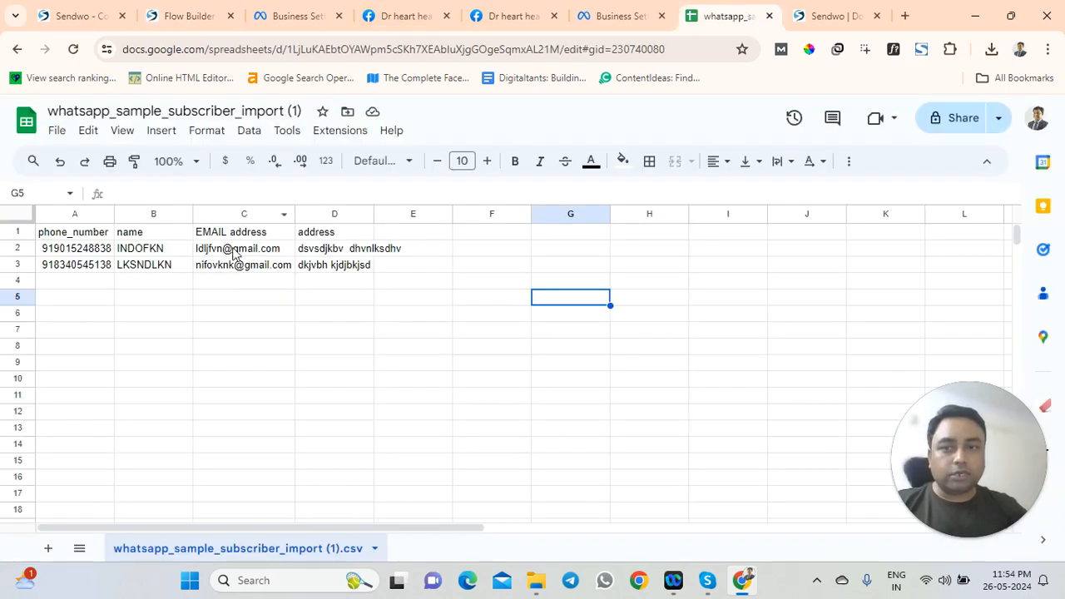
{"action": "left_click", "coordinate": [177, 16]}
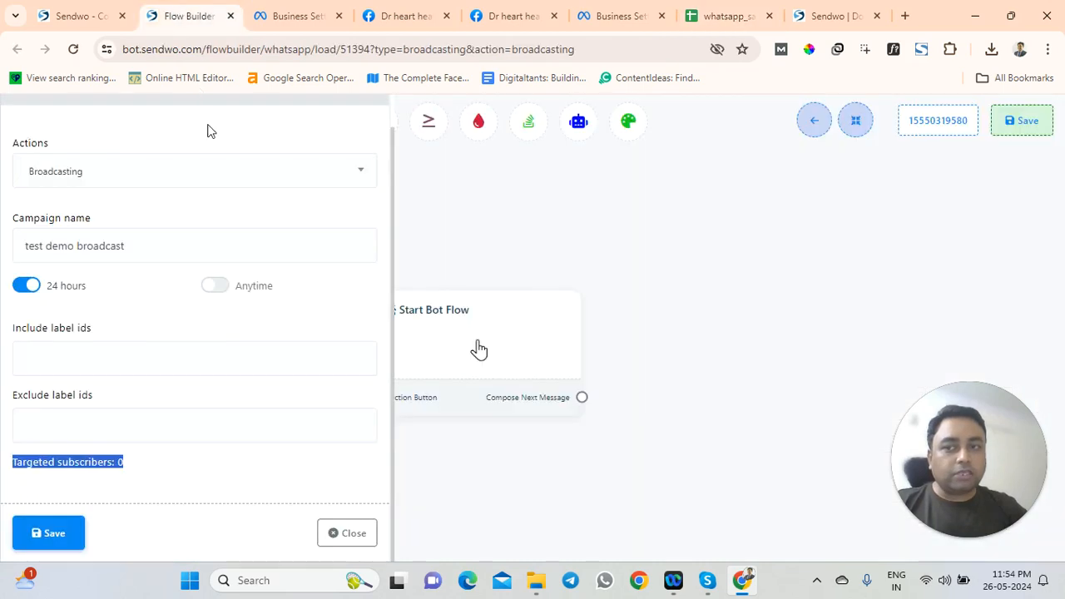
{"action": "left_click", "coordinate": [216, 286]}
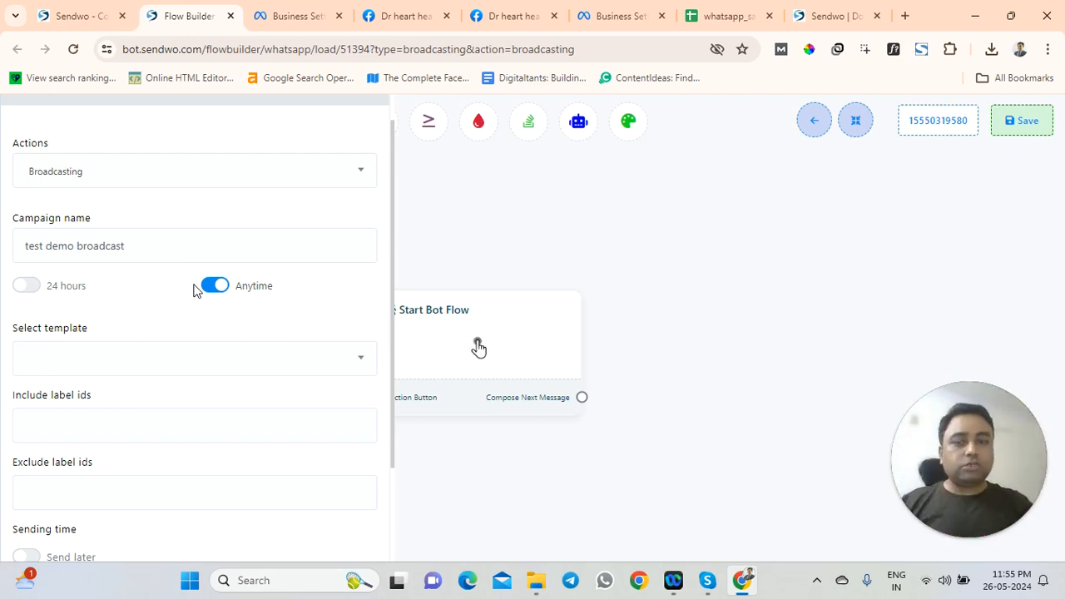
Check the Select template list, find it empty, and go to the Connect Account page
{"action": "left_click", "coordinate": [154, 372]}
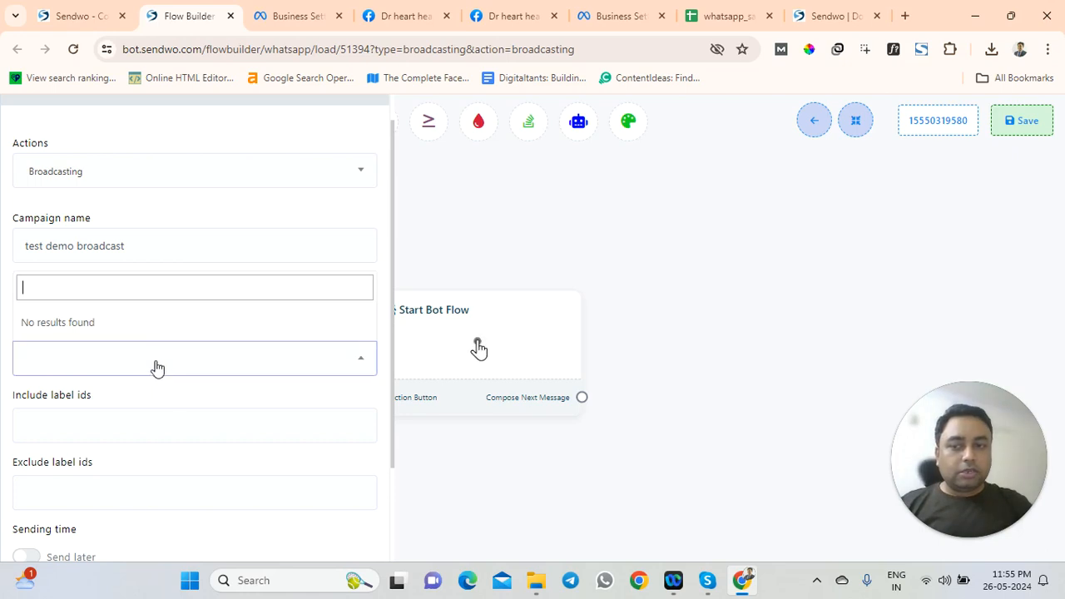
{"action": "left_click", "coordinate": [75, 356]}
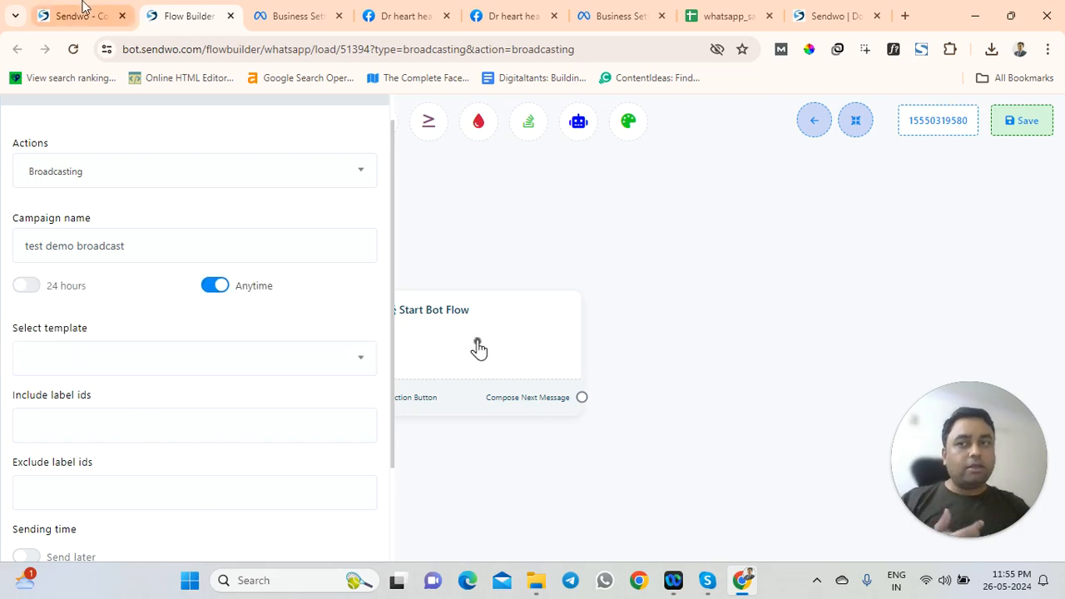
{"action": "left_click", "coordinate": [83, 10]}
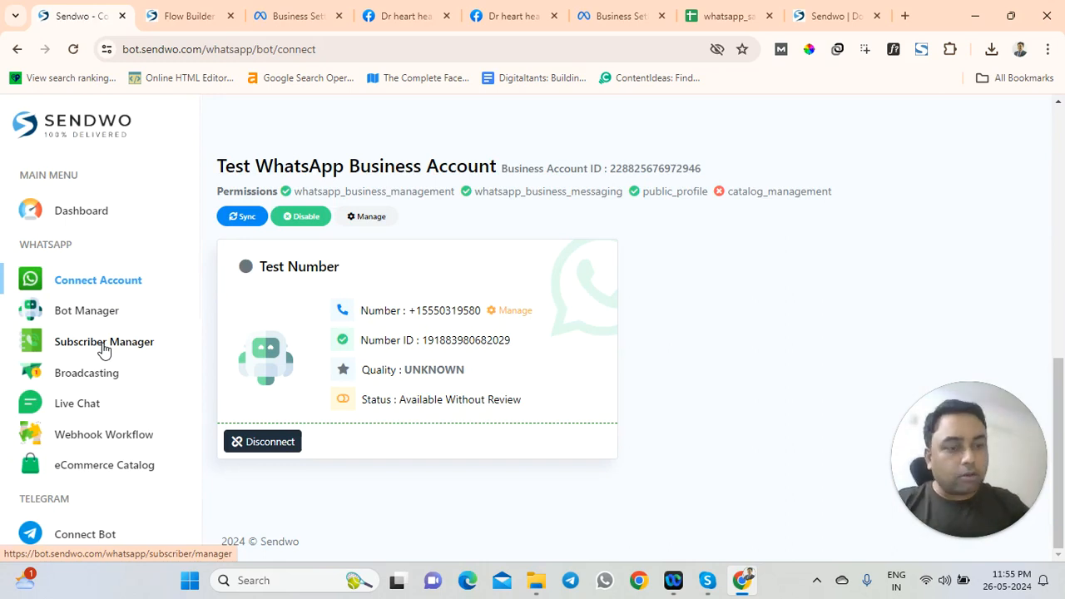
Open the Bot Manager's Message Template settings for the test number
{"action": "left_click", "coordinate": [88, 314]}
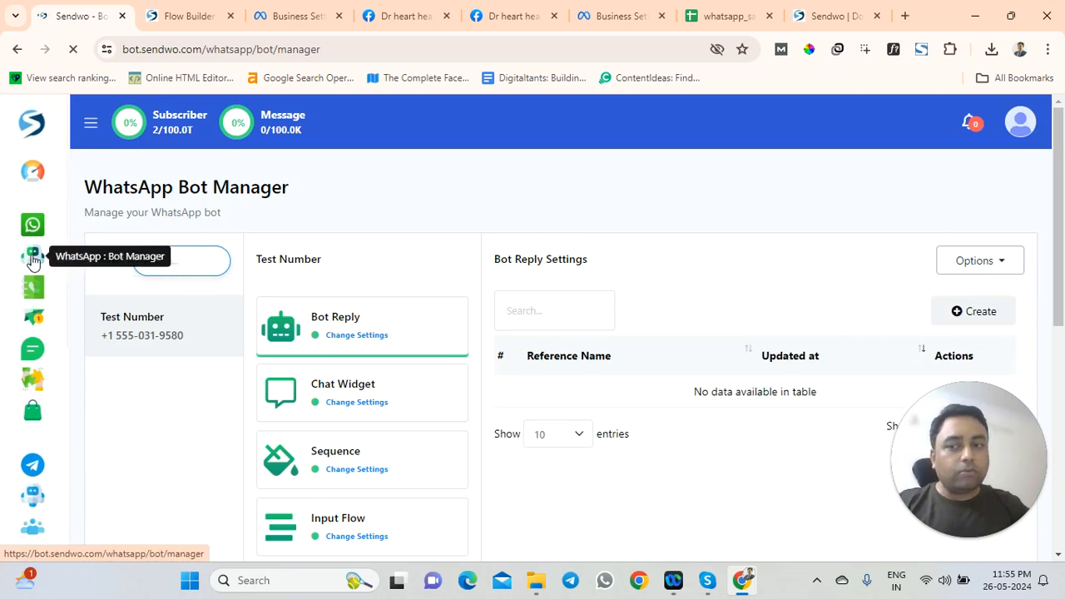
{"action": "scroll", "coordinate": [324, 333], "scroll_direction": "down", "scroll_amount": 3}
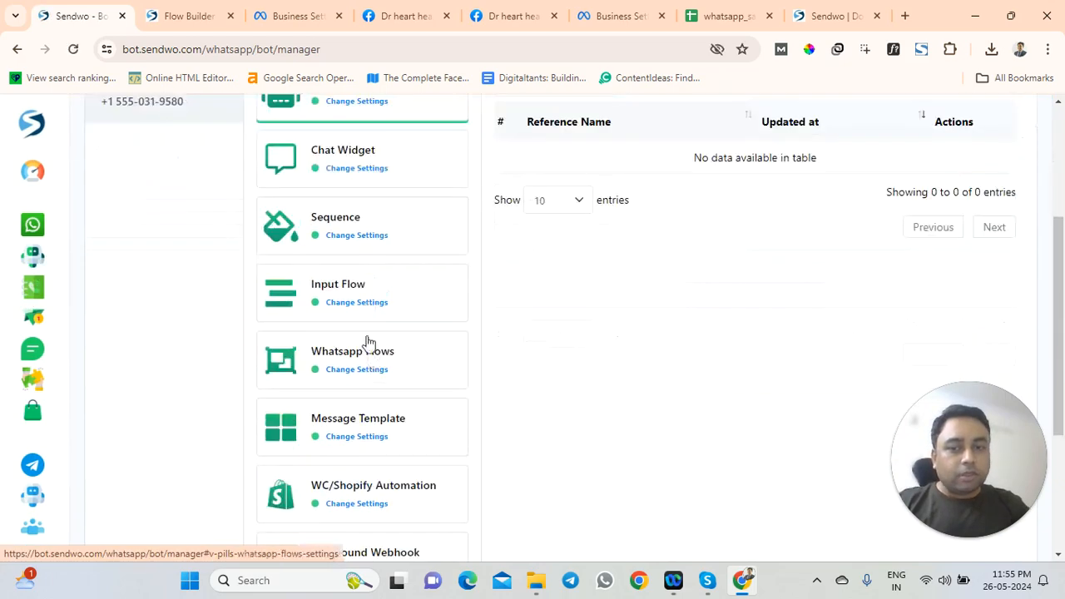
{"action": "scroll", "coordinate": [365, 337], "scroll_direction": "down", "scroll_amount": 1}
{"action": "scroll", "coordinate": [366, 302], "scroll_direction": "down", "scroll_amount": 1}
{"action": "left_click", "coordinate": [356, 278]}
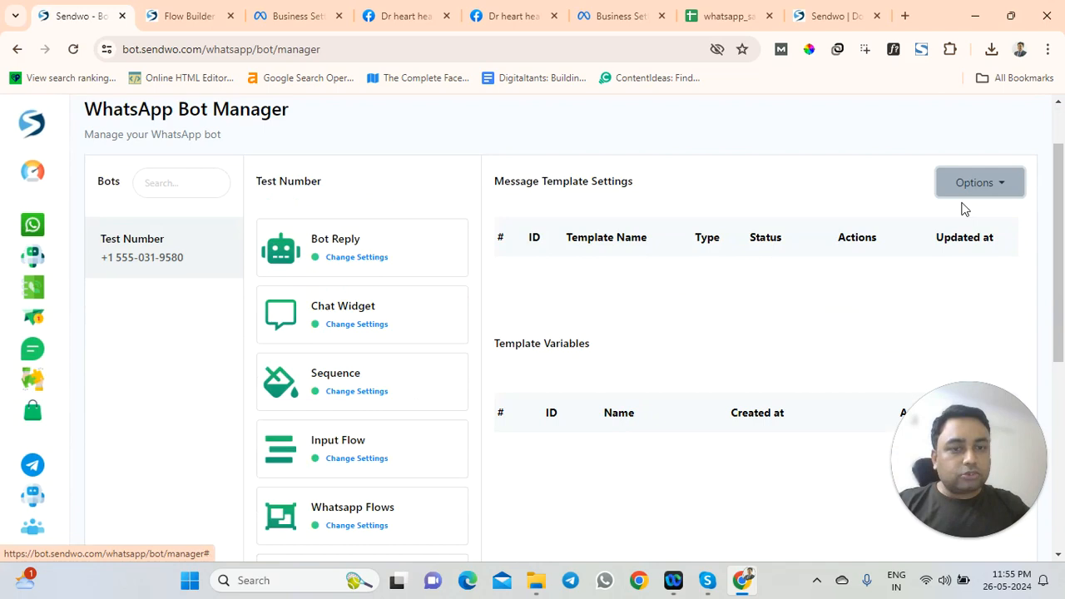
Open and close the Options menu until templates sync and hello_world is listed
{"action": "left_click", "coordinate": [969, 188]}
{"action": "left_click", "coordinate": [753, 231]}
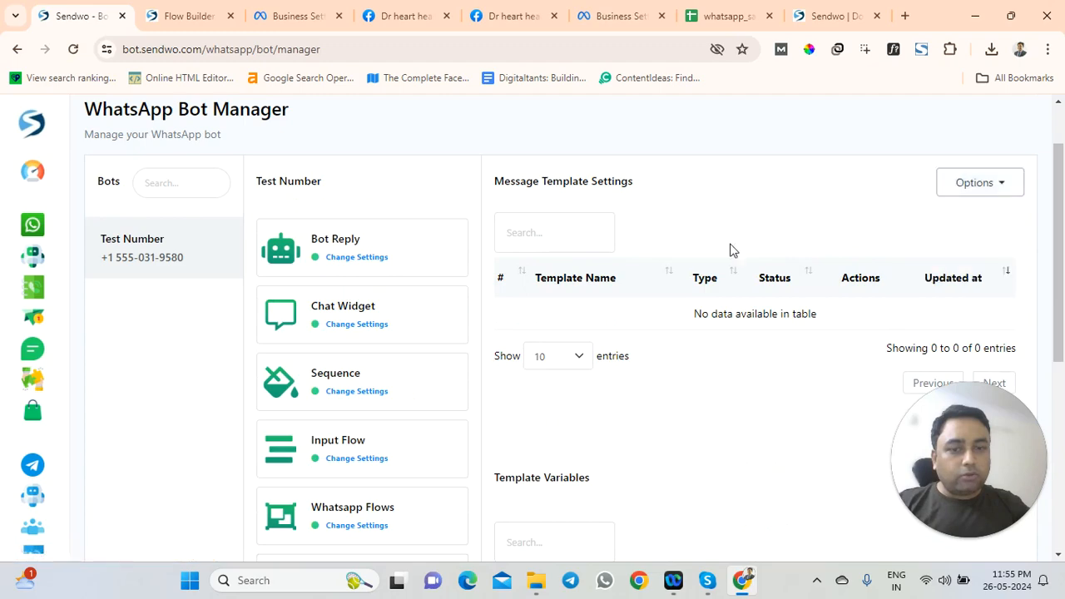
{"action": "scroll", "coordinate": [442, 388], "scroll_direction": "down", "scroll_amount": 1}
{"action": "scroll", "coordinate": [442, 389], "scroll_direction": "down", "scroll_amount": 1}
{"action": "scroll", "coordinate": [621, 302], "scroll_direction": "up", "scroll_amount": 3}
{"action": "scroll", "coordinate": [711, 300], "scroll_direction": "down", "scroll_amount": 1}
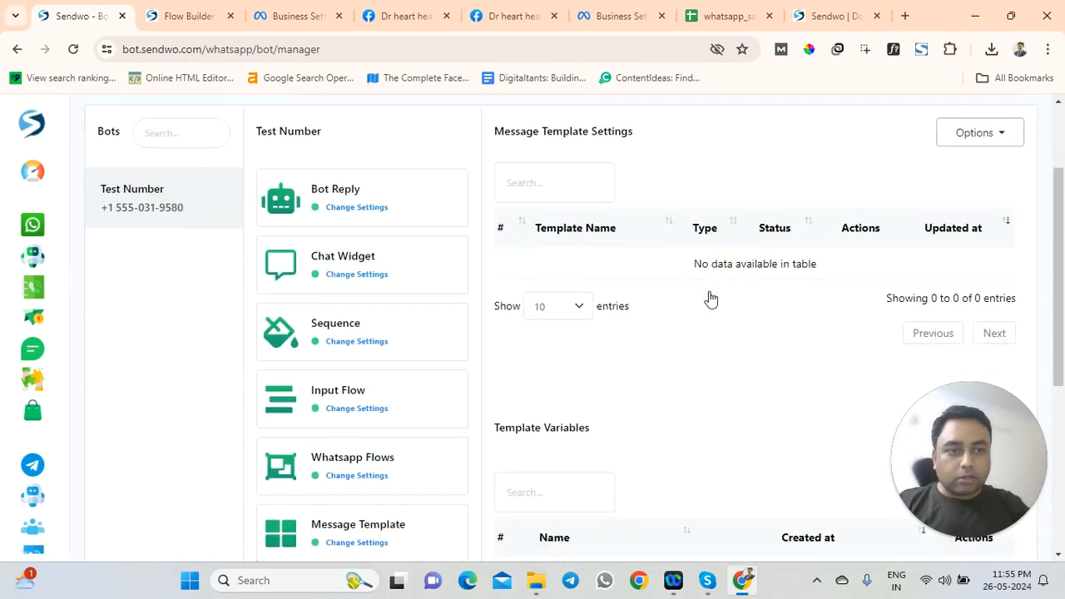
{"action": "scroll", "coordinate": [720, 275], "scroll_direction": "up", "scroll_amount": 1}
{"action": "scroll", "coordinate": [732, 224], "scroll_direction": "down", "scroll_amount": 2}
{"action": "scroll", "coordinate": [723, 290], "scroll_direction": "down", "scroll_amount": 1}
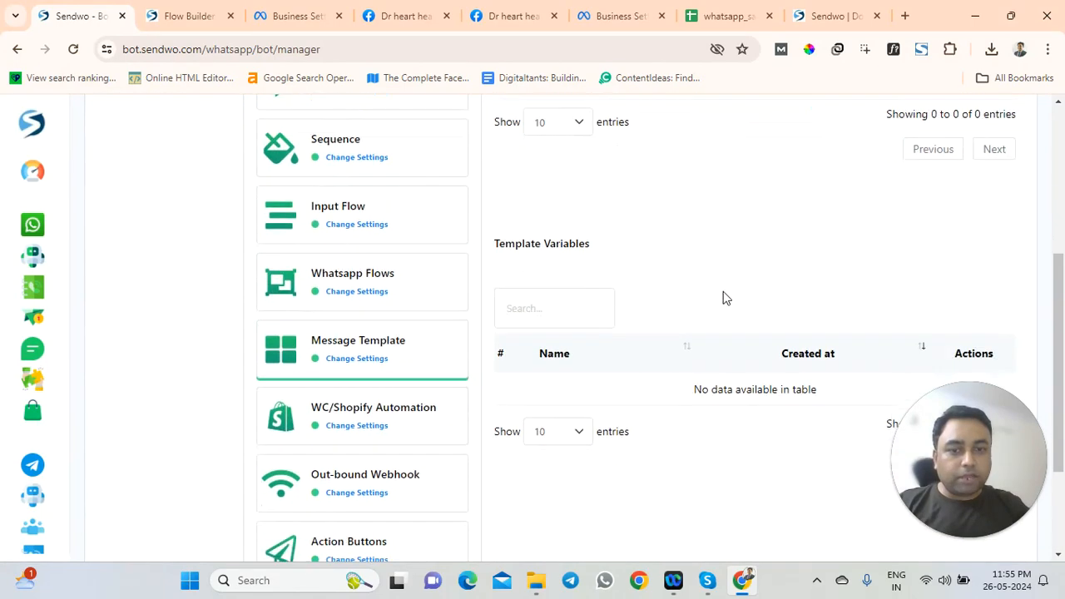
{"action": "scroll", "coordinate": [742, 288], "scroll_direction": "up", "scroll_amount": 3}
{"action": "scroll", "coordinate": [865, 276], "scroll_direction": "down", "scroll_amount": 2}
{"action": "left_click", "coordinate": [974, 105]}
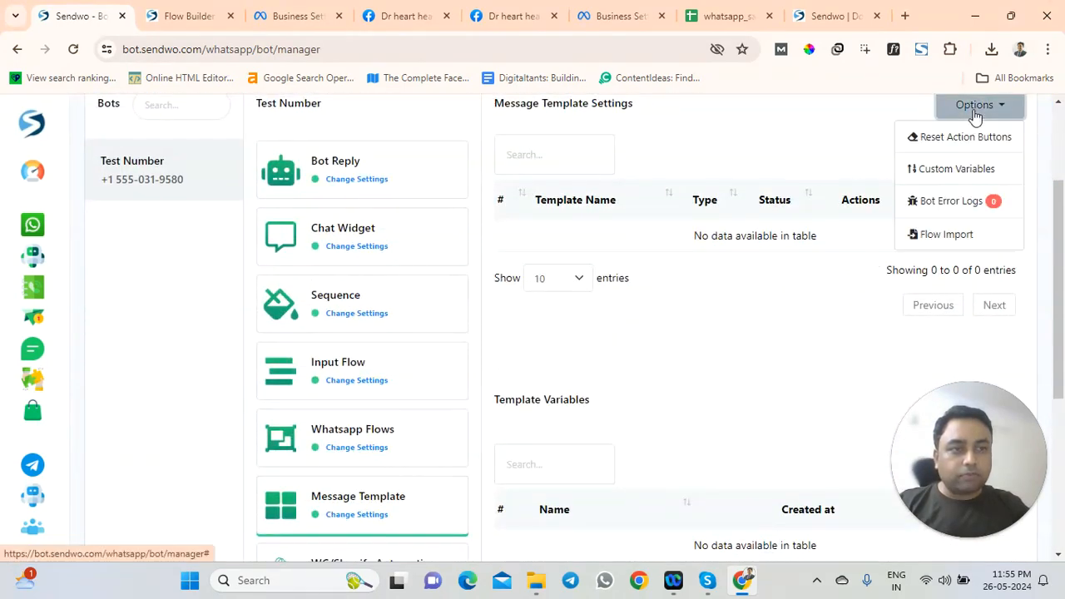
{"action": "left_click", "coordinate": [782, 152]}
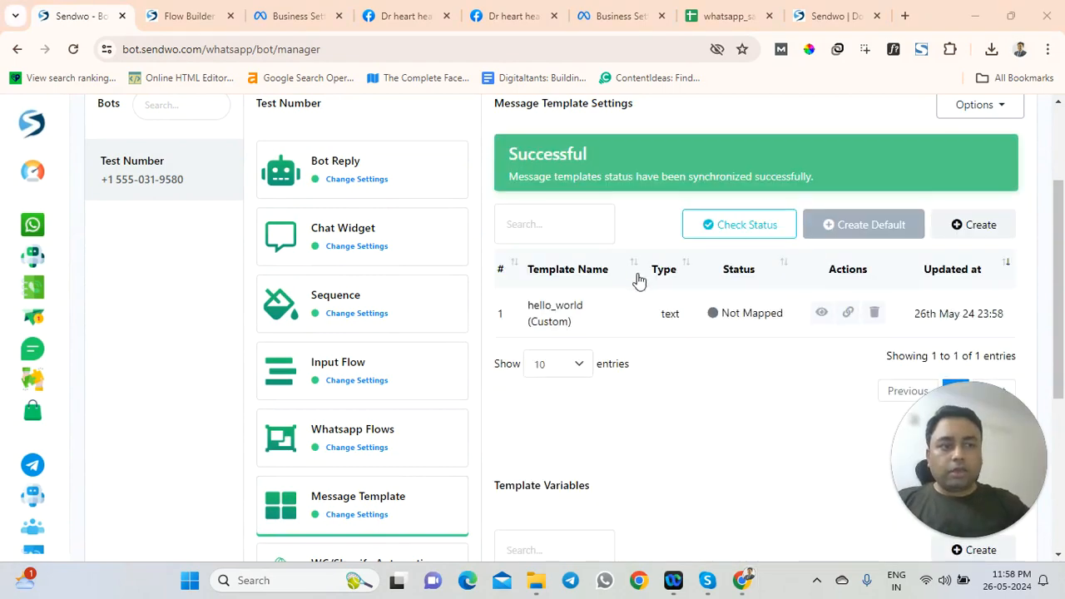
{"action": "scroll", "coordinate": [367, 350], "scroll_direction": "down", "scroll_amount": 3}
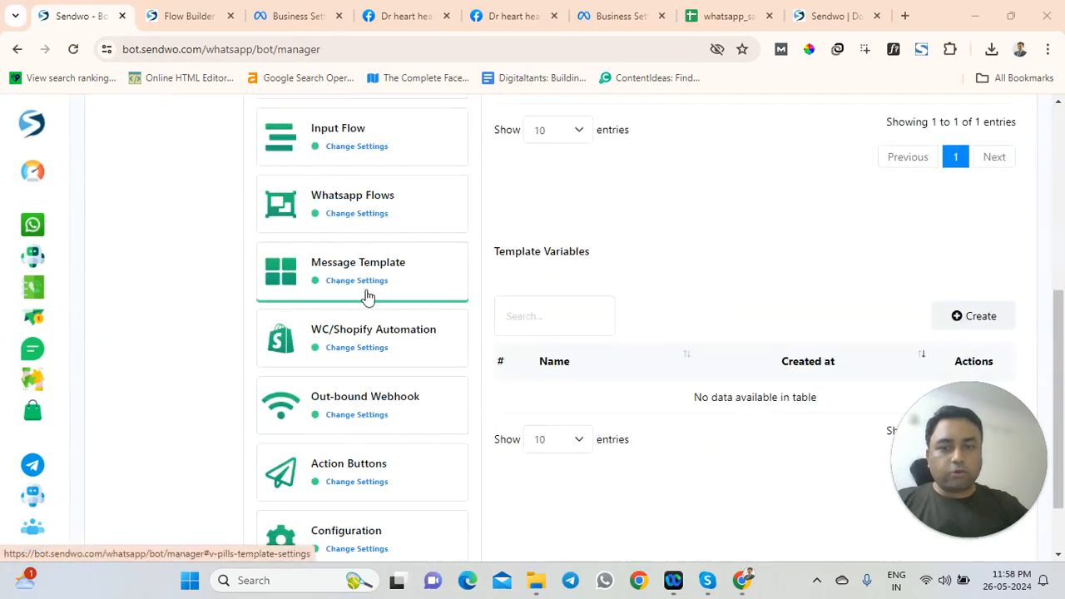
Check the campaign's template dropdown in Flow Builder, then return to Bot Manager
{"action": "left_click", "coordinate": [179, 16]}
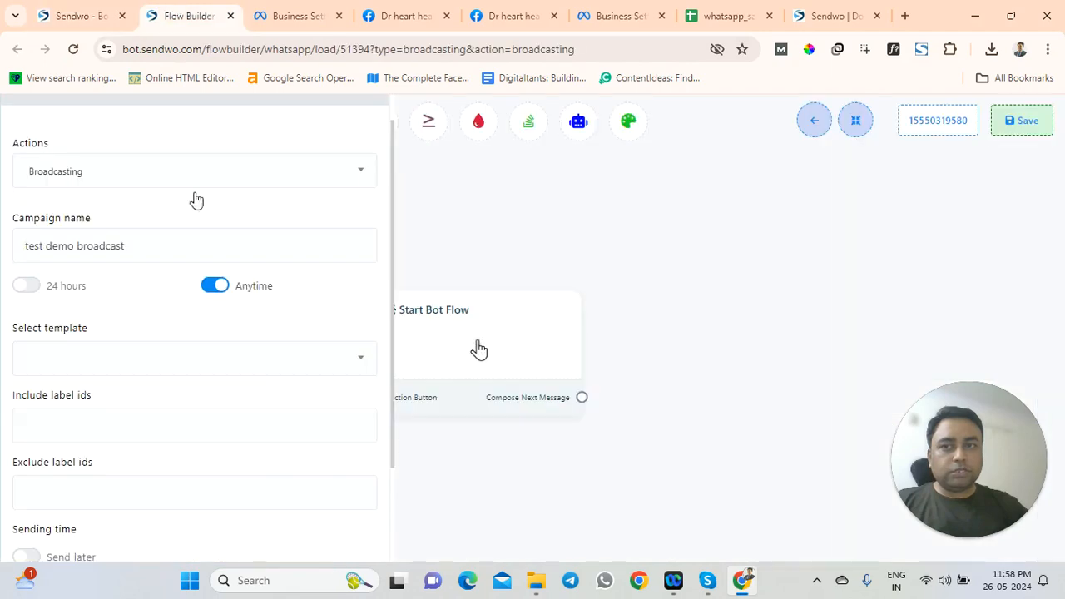
{"action": "left_click", "coordinate": [95, 363]}
{"action": "left_click", "coordinate": [94, 363]}
{"action": "left_click", "coordinate": [79, 16]}
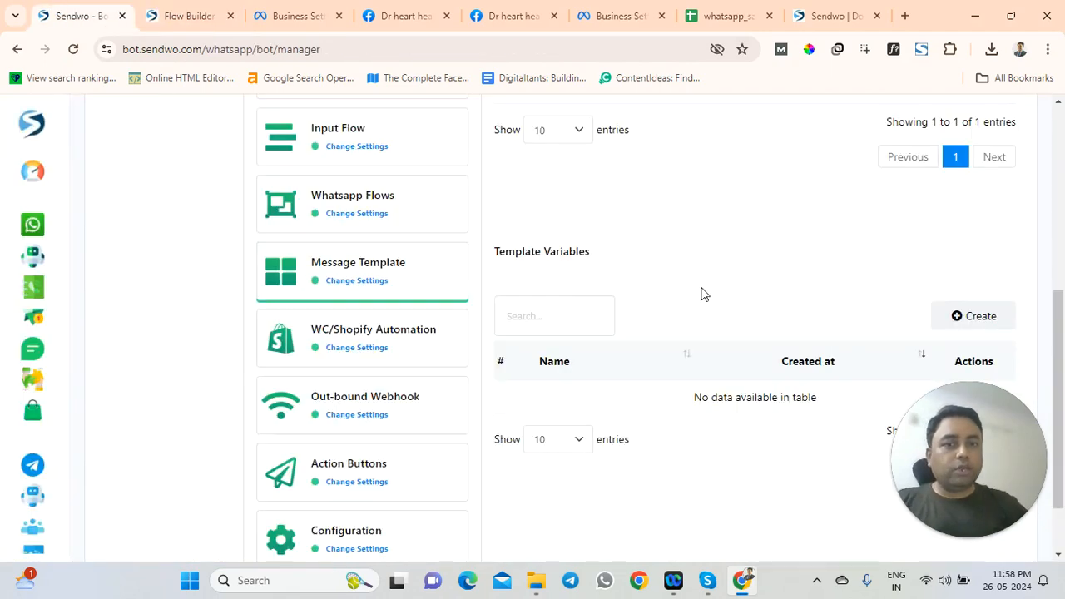
Sync the message template statuses with Check Status in Message Template settings
{"action": "scroll", "coordinate": [703, 295], "scroll_direction": "up", "scroll_amount": 1}
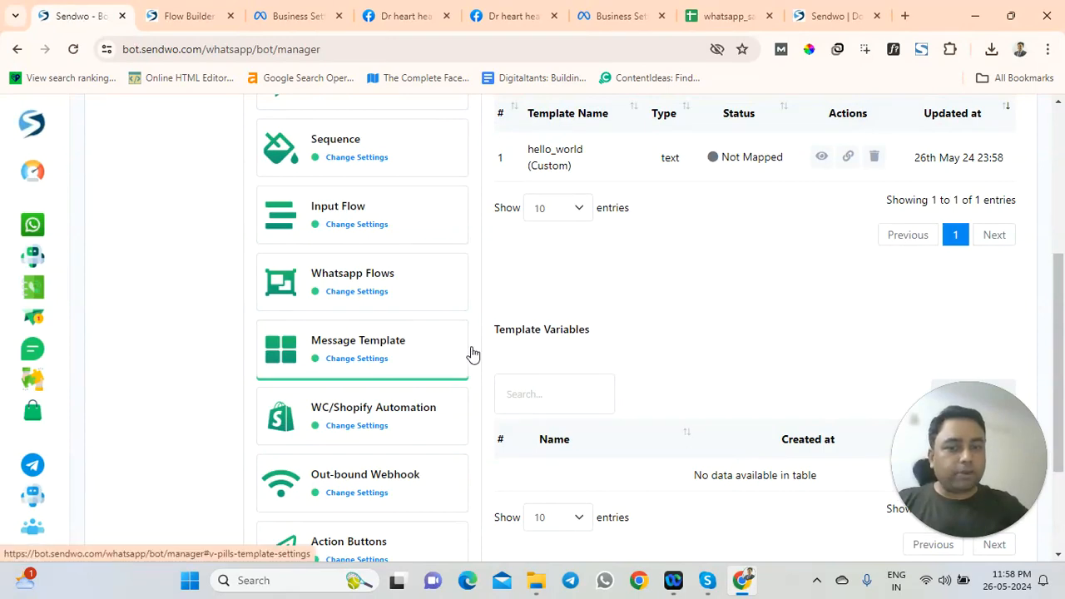
{"action": "scroll", "coordinate": [664, 326], "scroll_direction": "up", "scroll_amount": 1}
{"action": "scroll", "coordinate": [582, 310], "scroll_direction": "up", "scroll_amount": 2}
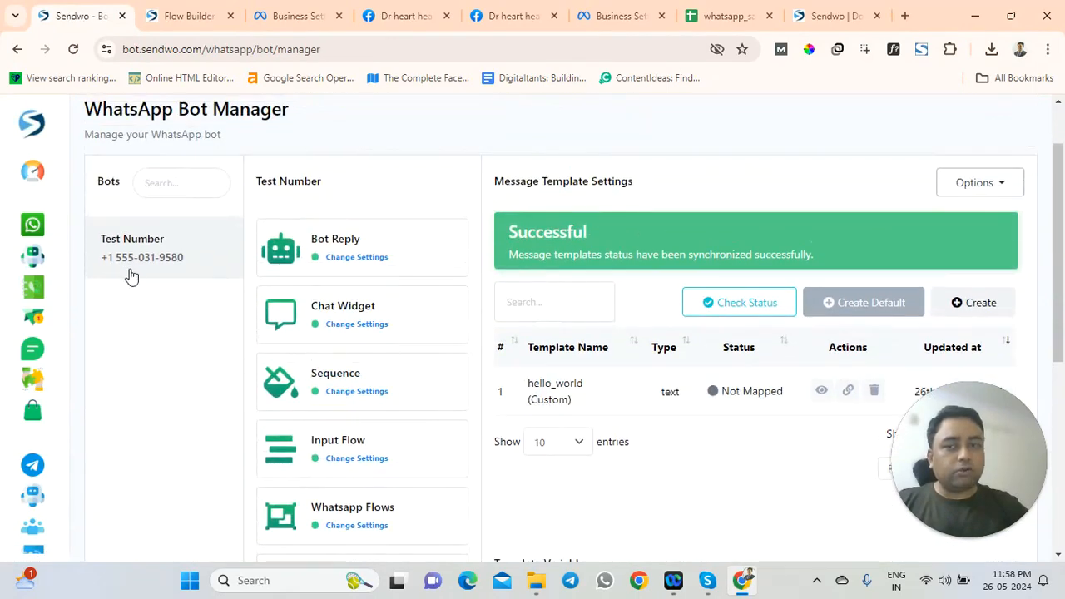
{"action": "scroll", "coordinate": [516, 387], "scroll_direction": "down", "scroll_amount": 3}
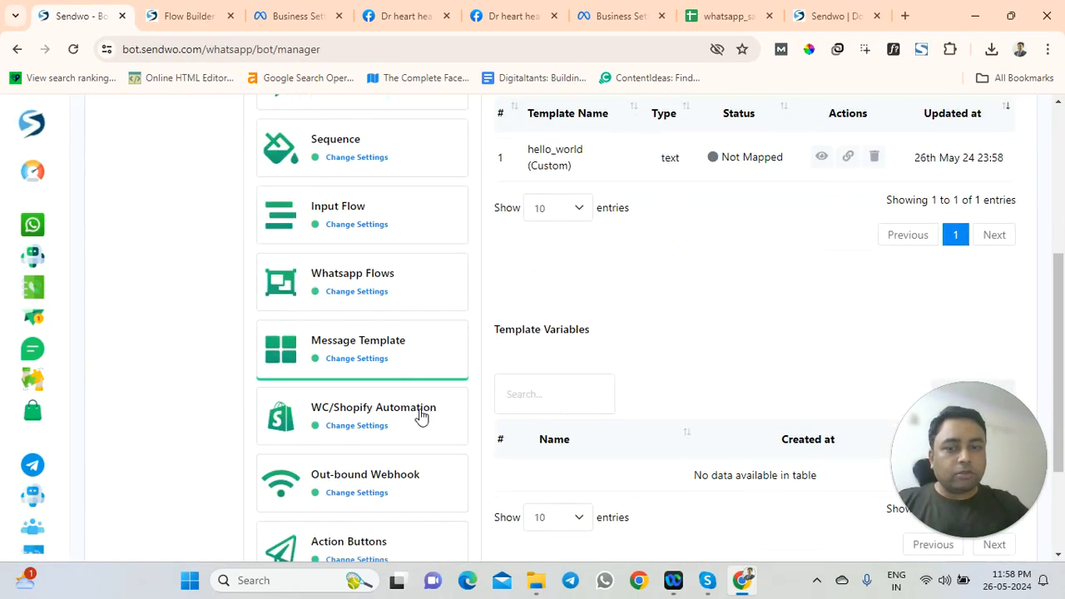
{"action": "left_click", "coordinate": [374, 357]}
{"action": "scroll", "coordinate": [670, 348], "scroll_direction": "up", "scroll_amount": 2}
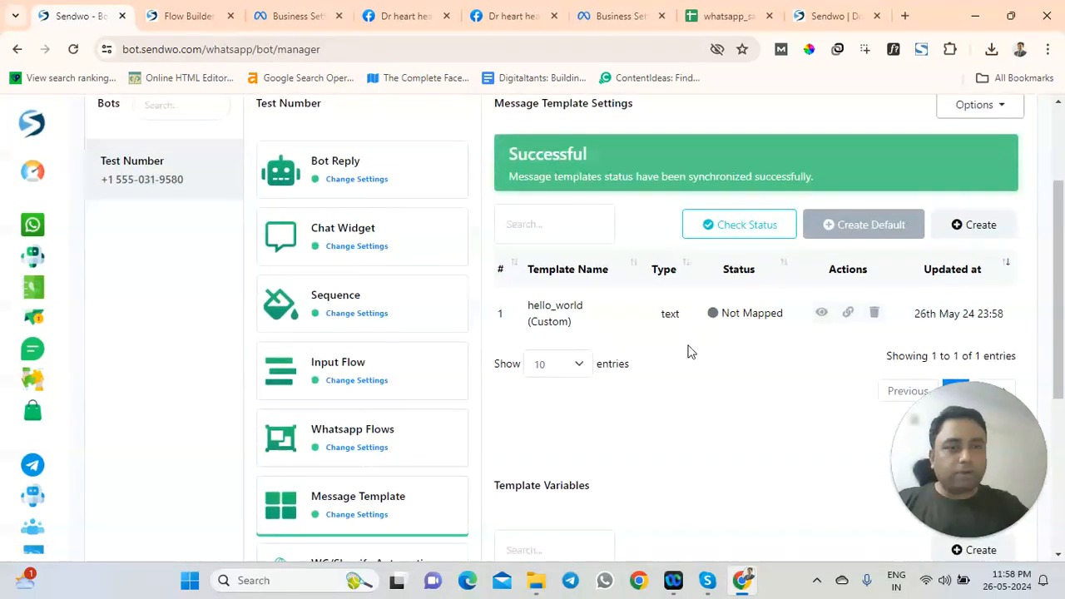
{"action": "left_click", "coordinate": [745, 231]}
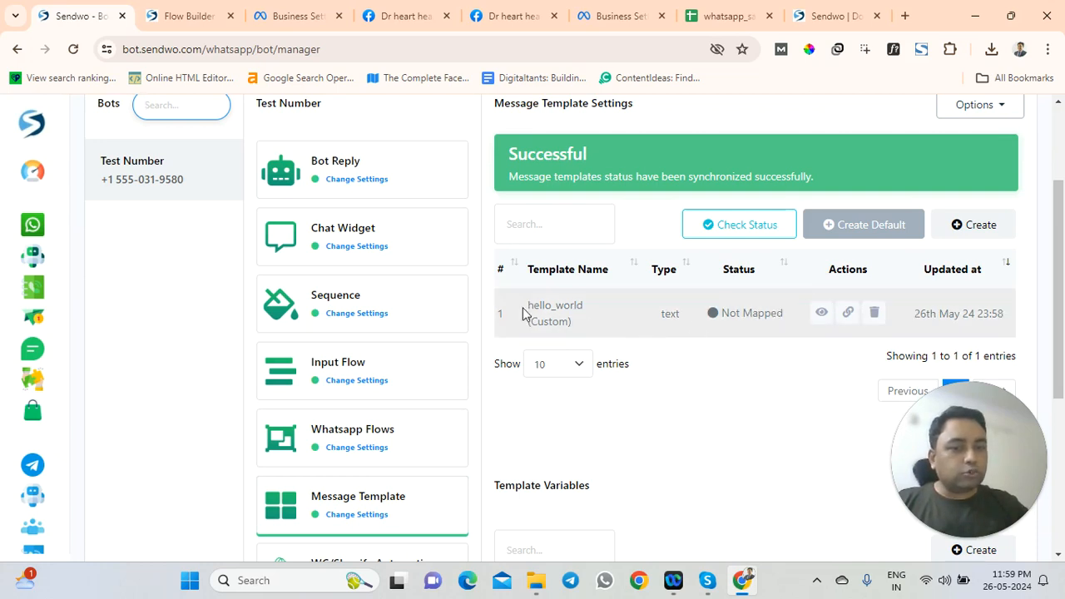
View the hello_world template's full message body, then close its details
{"action": "left_click_drag", "start_coordinate": [526, 312], "coordinate": [575, 323]}
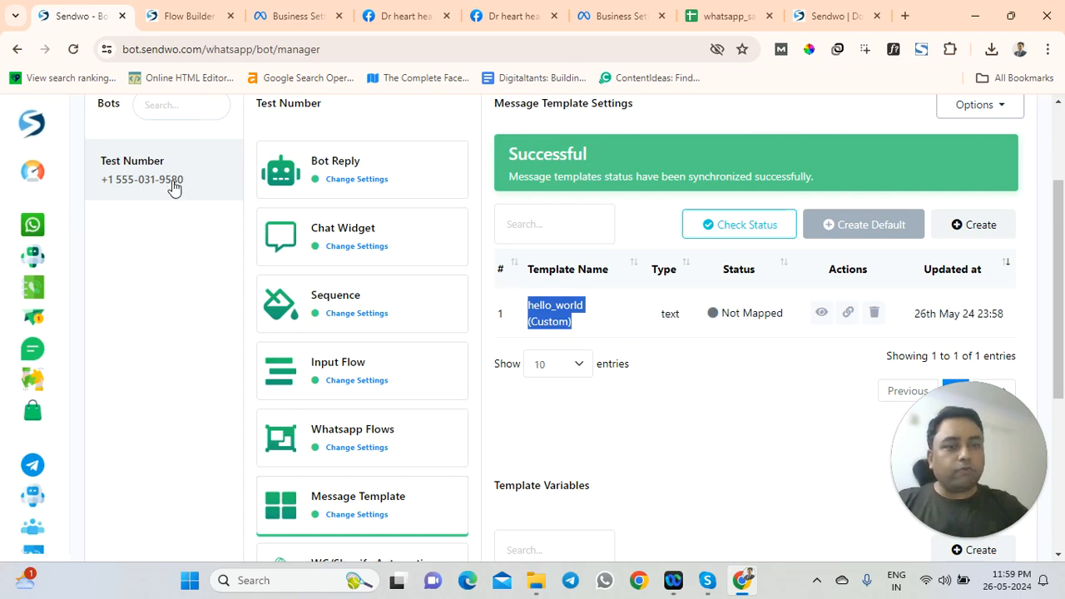
{"action": "left_click", "coordinate": [822, 312]}
{"action": "scroll", "coordinate": [470, 300], "scroll_direction": "down", "scroll_amount": 1}
{"action": "scroll", "coordinate": [409, 297], "scroll_direction": "up", "scroll_amount": 1}
{"action": "scroll", "coordinate": [267, 312], "scroll_direction": "down", "scroll_amount": 3}
{"action": "left_click_drag", "start_coordinate": [235, 234], "coordinate": [602, 262]}
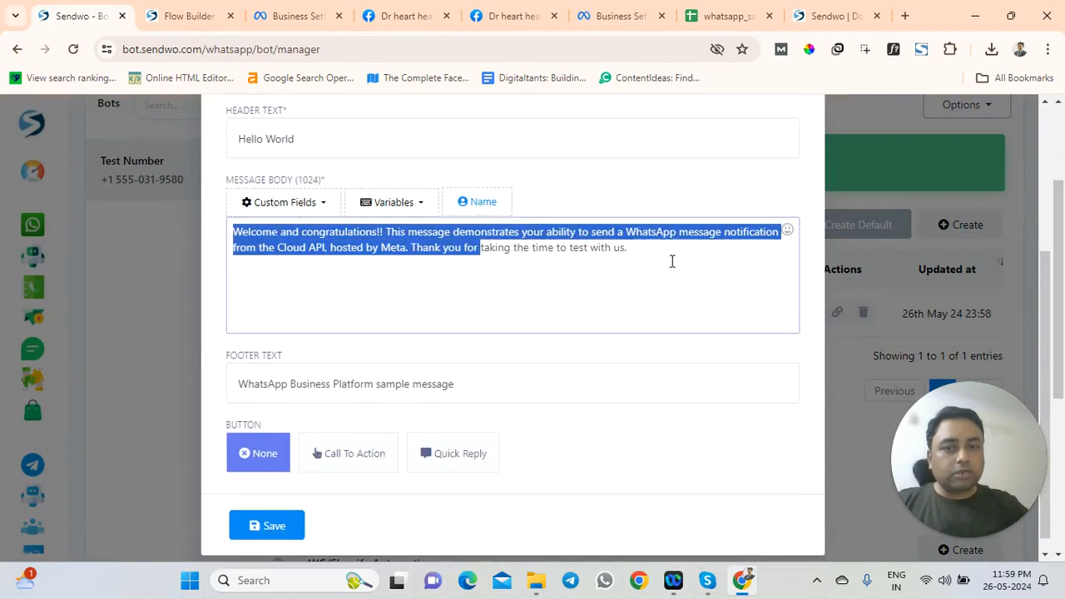
{"action": "left_click_drag", "start_coordinate": [673, 261], "coordinate": [673, 261]}
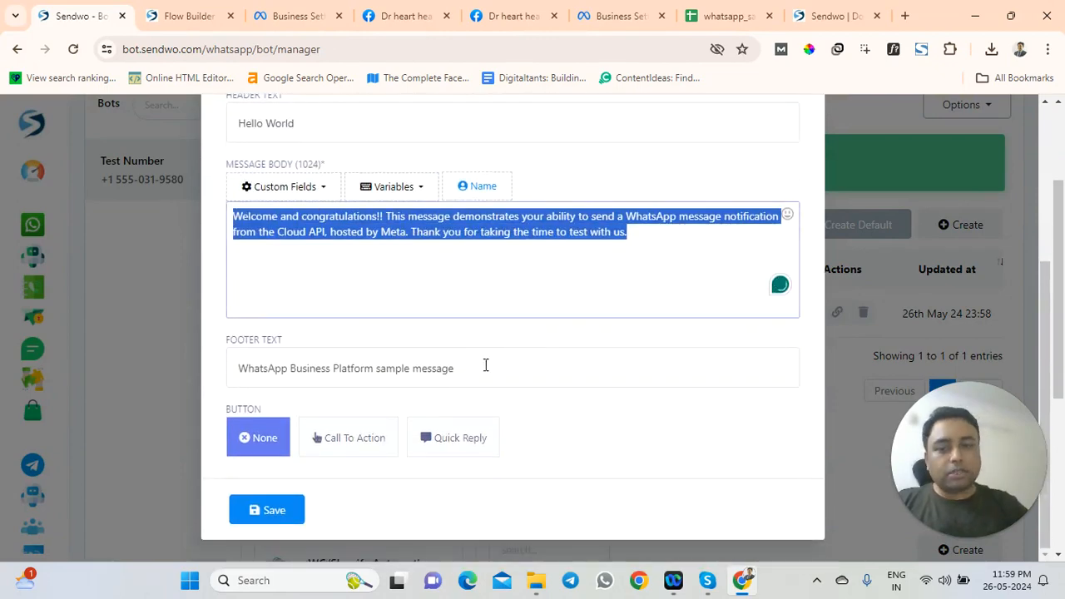
{"action": "scroll", "coordinate": [491, 362], "scroll_direction": "up", "scroll_amount": 5}
{"action": "left_click", "coordinate": [790, 140]}
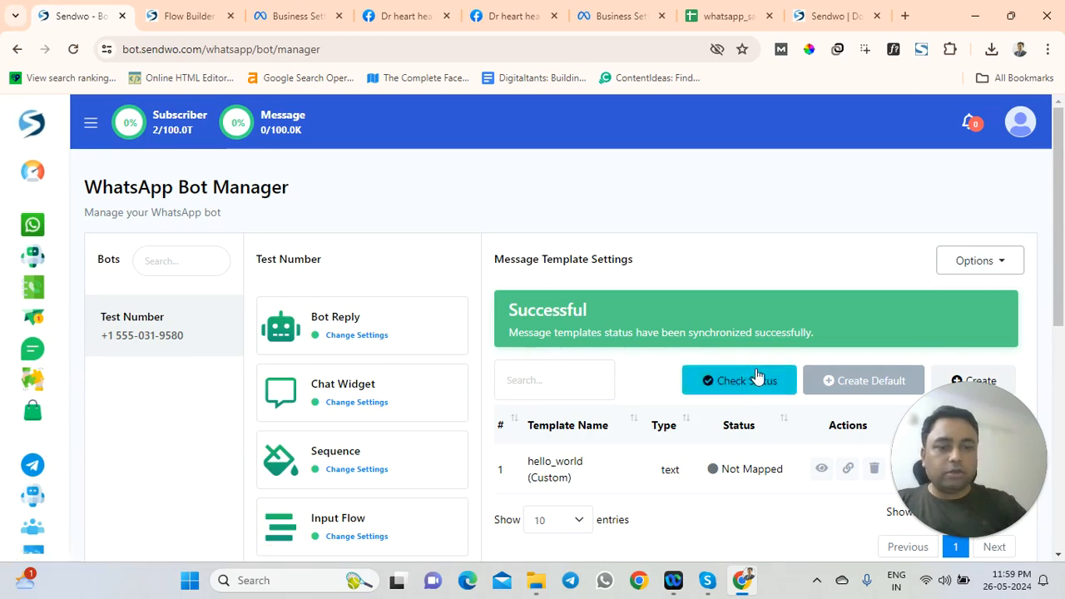
{"action": "scroll", "coordinate": [768, 358], "scroll_direction": "down", "scroll_amount": 2}
{"action": "left_click", "coordinate": [970, 233]}
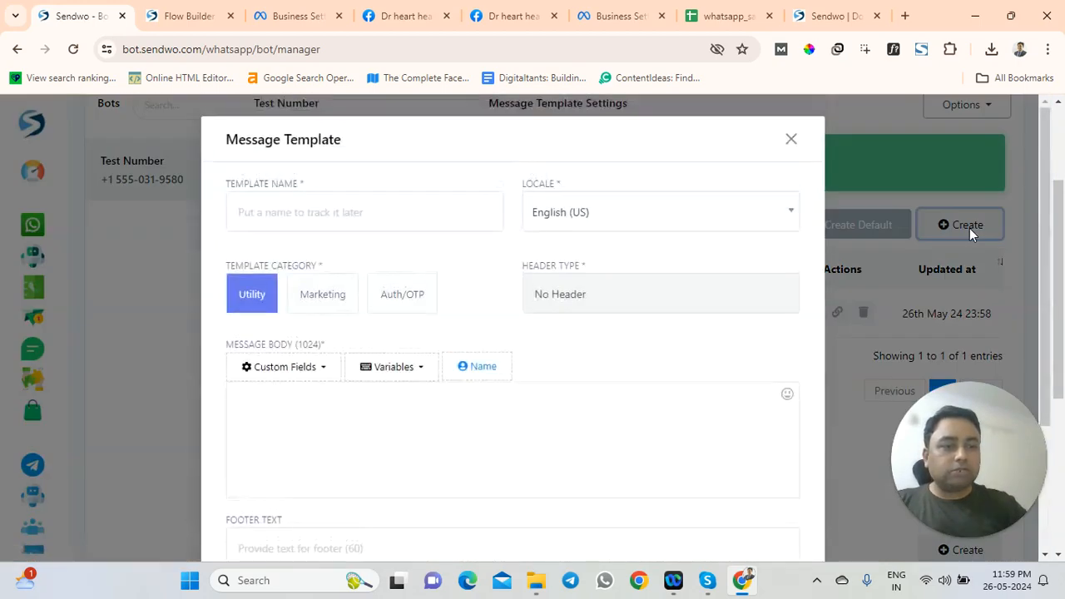
{"action": "left_click", "coordinate": [328, 296]}
{"action": "left_click", "coordinate": [370, 312]}
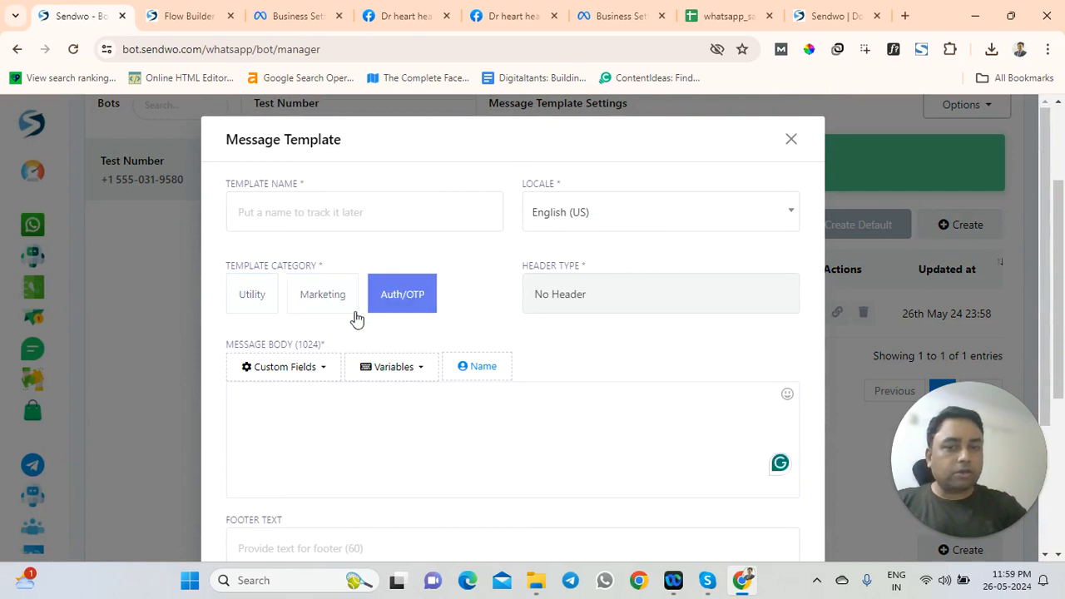
{"action": "left_click", "coordinate": [567, 218]}
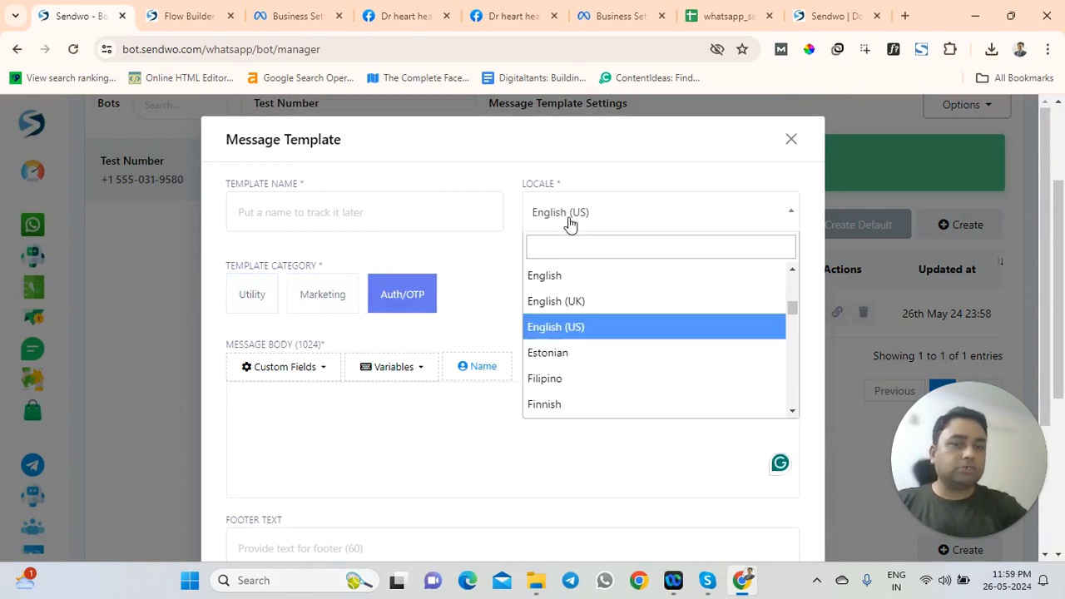
{"action": "scroll", "coordinate": [577, 357], "scroll_direction": "down", "scroll_amount": 5}
{"action": "left_click", "coordinate": [491, 263]}
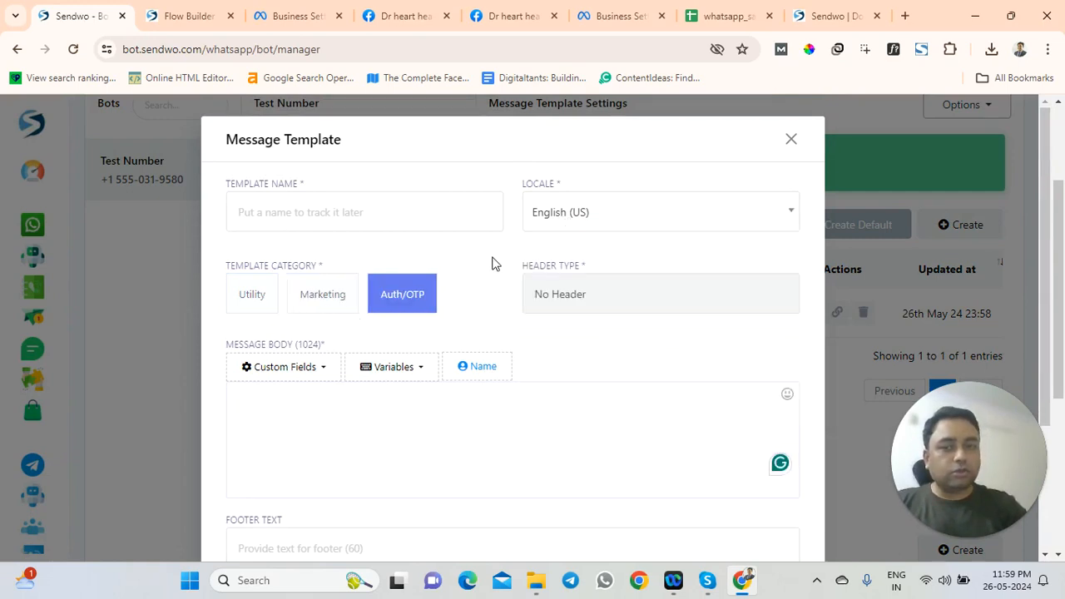
{"action": "left_click", "coordinate": [604, 301]}
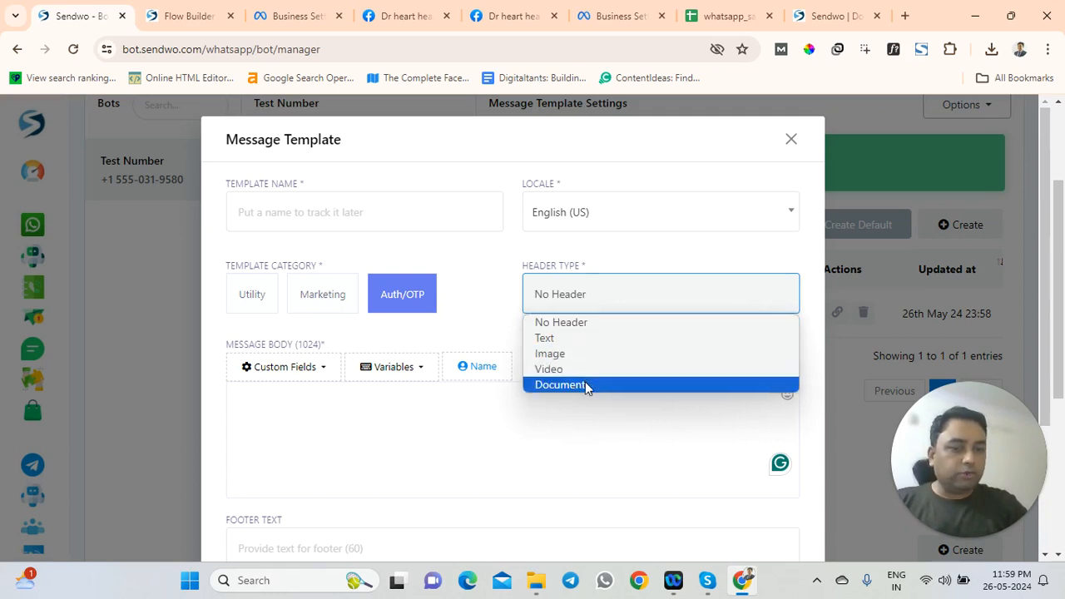
{"action": "left_click", "coordinate": [509, 331]}
{"action": "scroll", "coordinate": [397, 369], "scroll_direction": "down", "scroll_amount": 2}
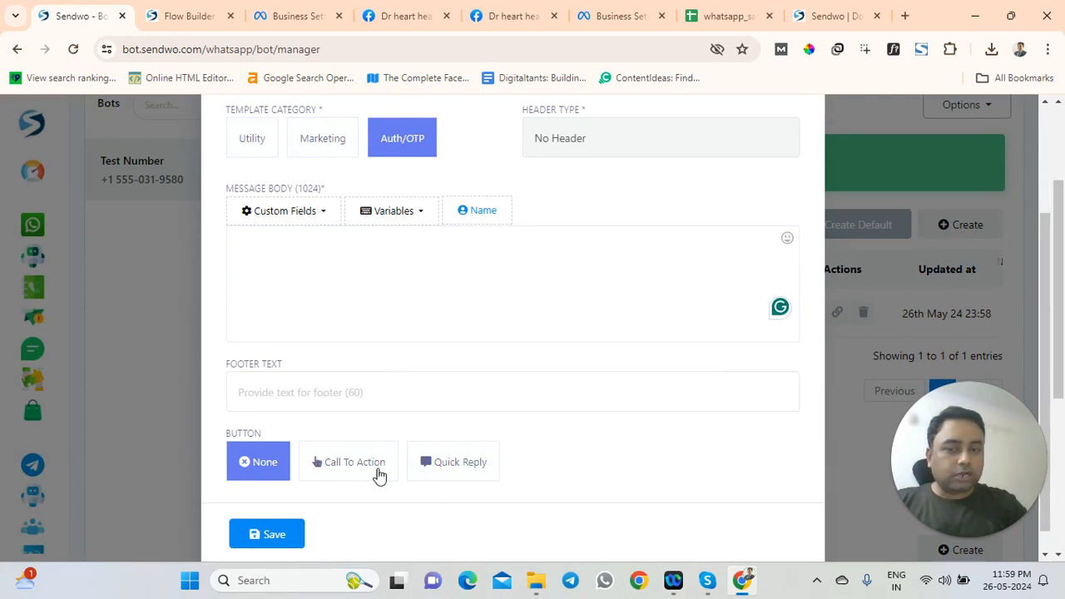
{"action": "scroll", "coordinate": [450, 459], "scroll_direction": "down", "scroll_amount": 1}
{"action": "scroll", "coordinate": [558, 391], "scroll_direction": "up", "scroll_amount": 3}
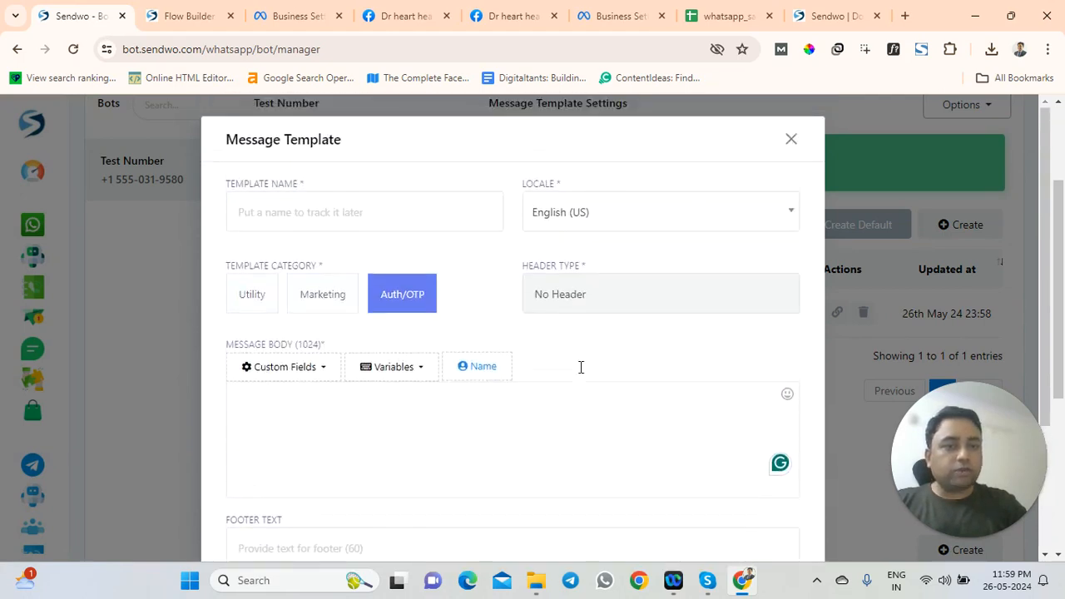
{"action": "scroll", "coordinate": [724, 192], "scroll_direction": "down", "scroll_amount": 3}
{"action": "scroll", "coordinate": [688, 305], "scroll_direction": "up", "scroll_amount": 3}
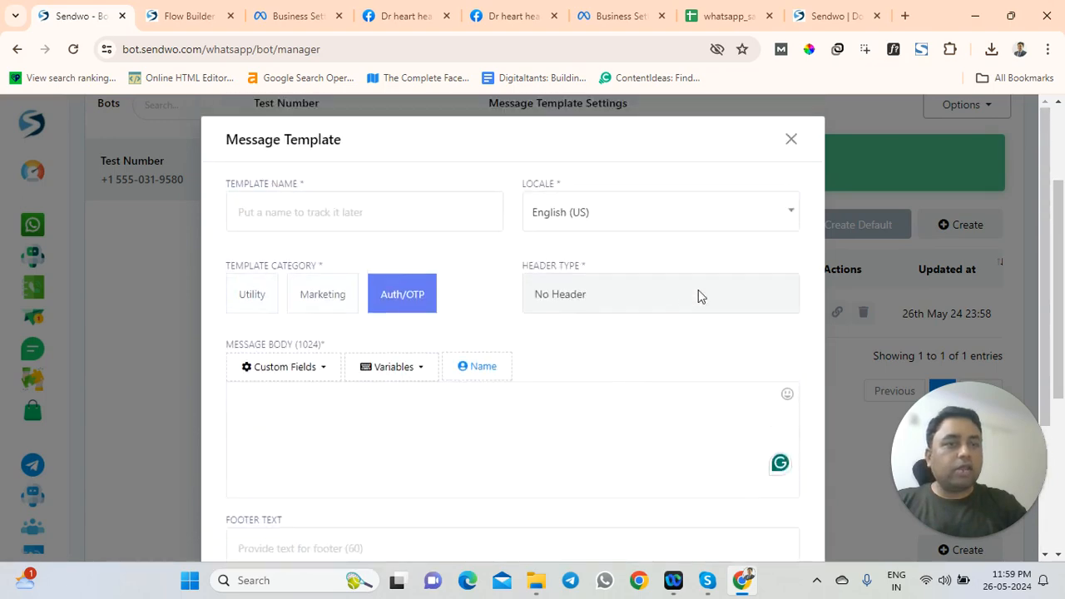
{"action": "left_click", "coordinate": [793, 141]}
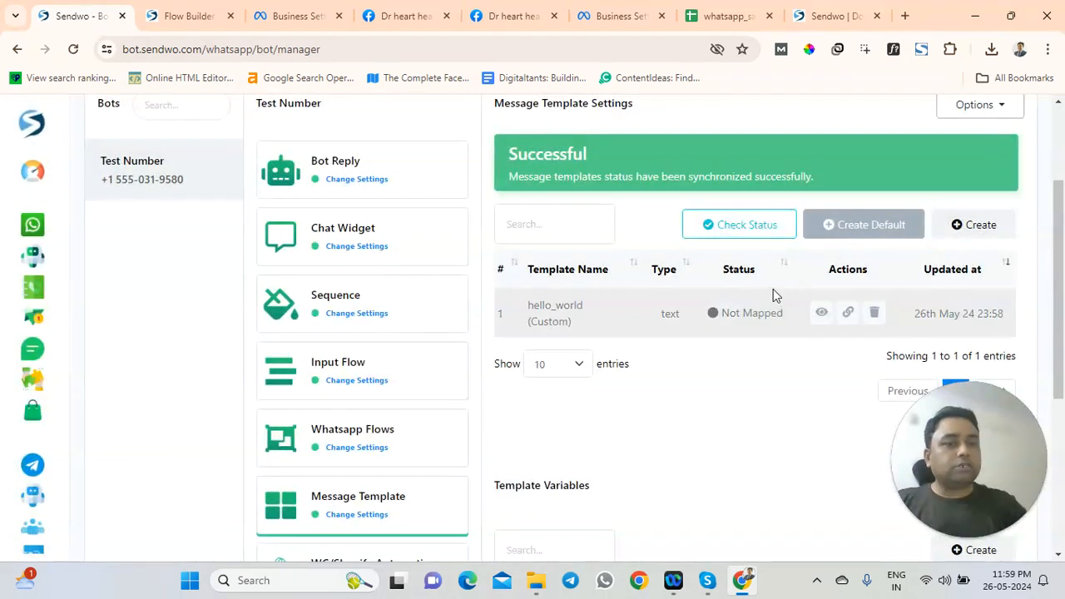
Refresh the message template statuses three more times with Check Status
{"action": "left_click", "coordinate": [752, 238]}
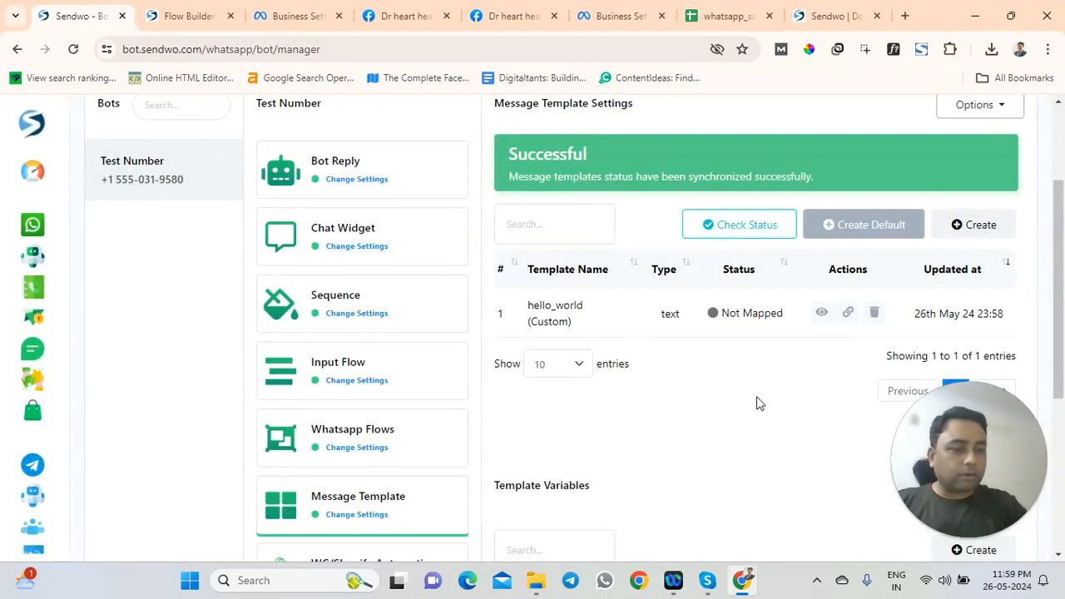
{"action": "left_click", "coordinate": [730, 235]}
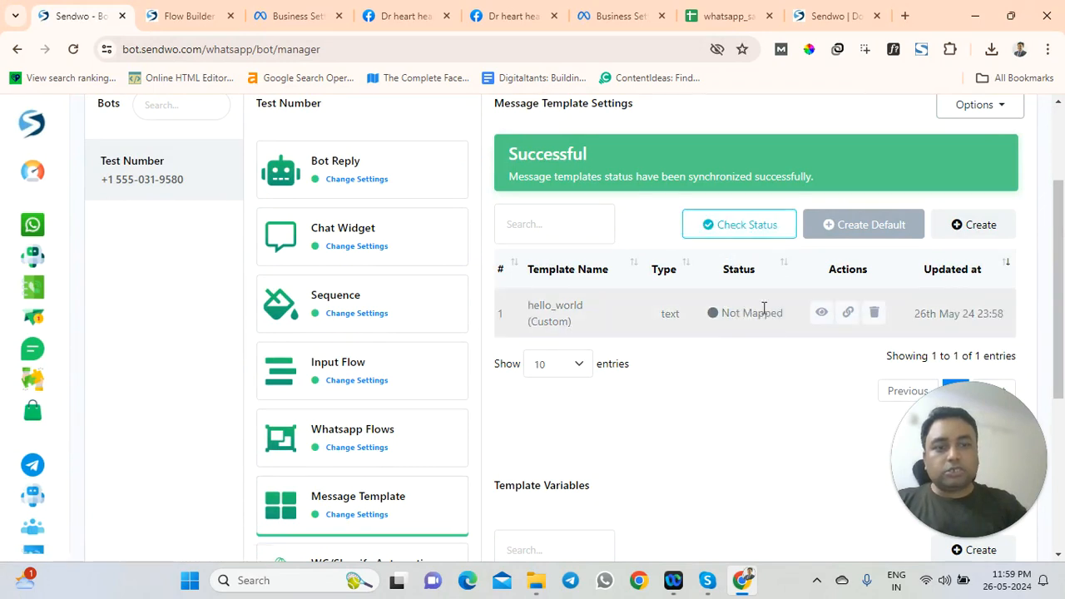
{"action": "left_click", "coordinate": [755, 238]}
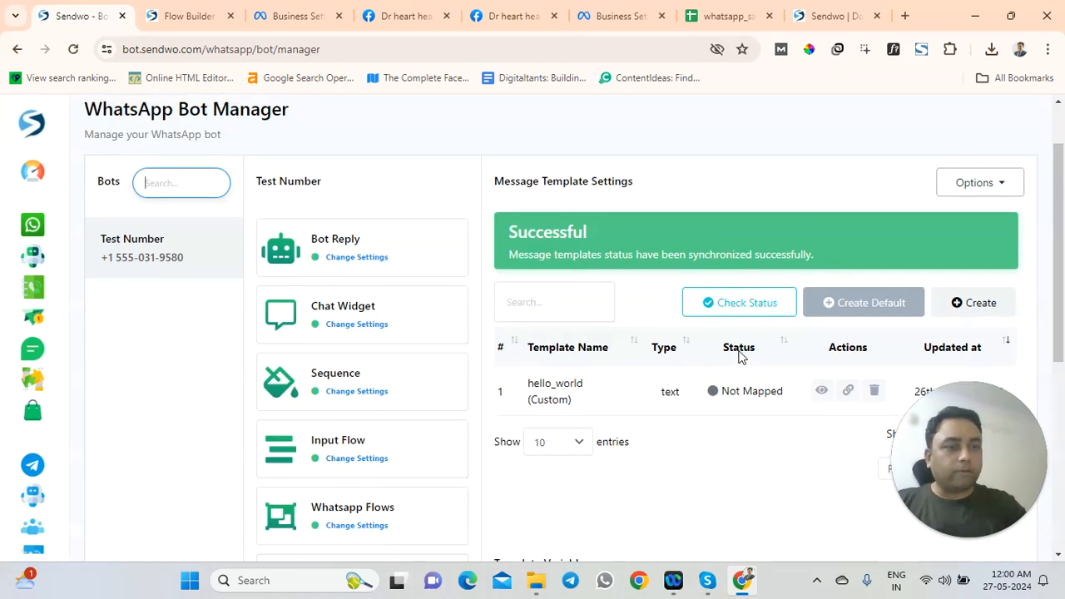
{"action": "scroll", "coordinate": [736, 354], "scroll_direction": "up", "scroll_amount": 1}
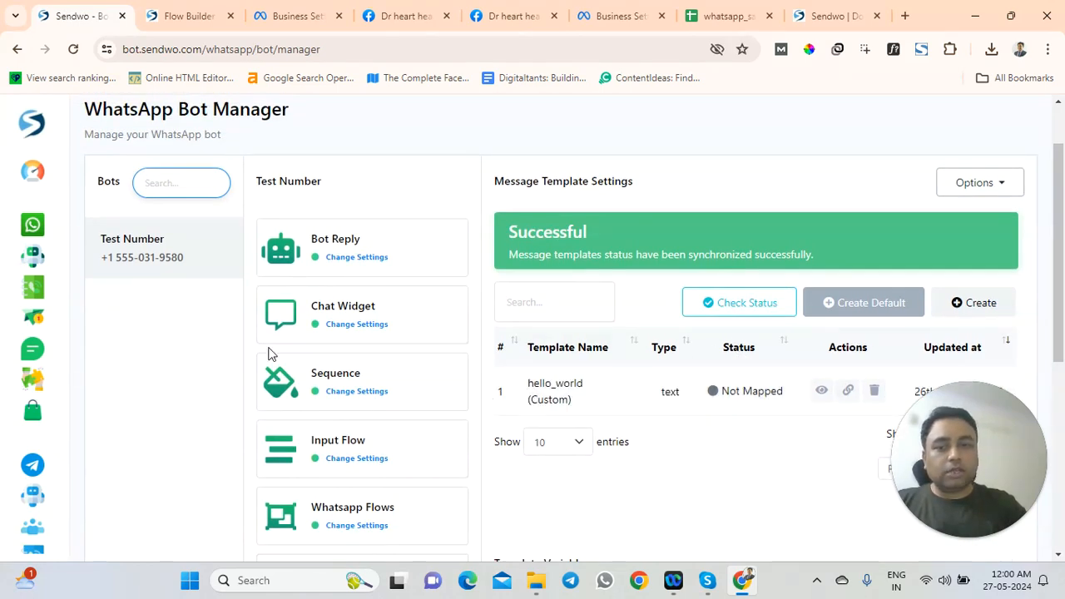
Leave the unsaved broadcast flow builder, confirming Leave in the Leave site? dialog
{"action": "left_click", "coordinate": [33, 330]}
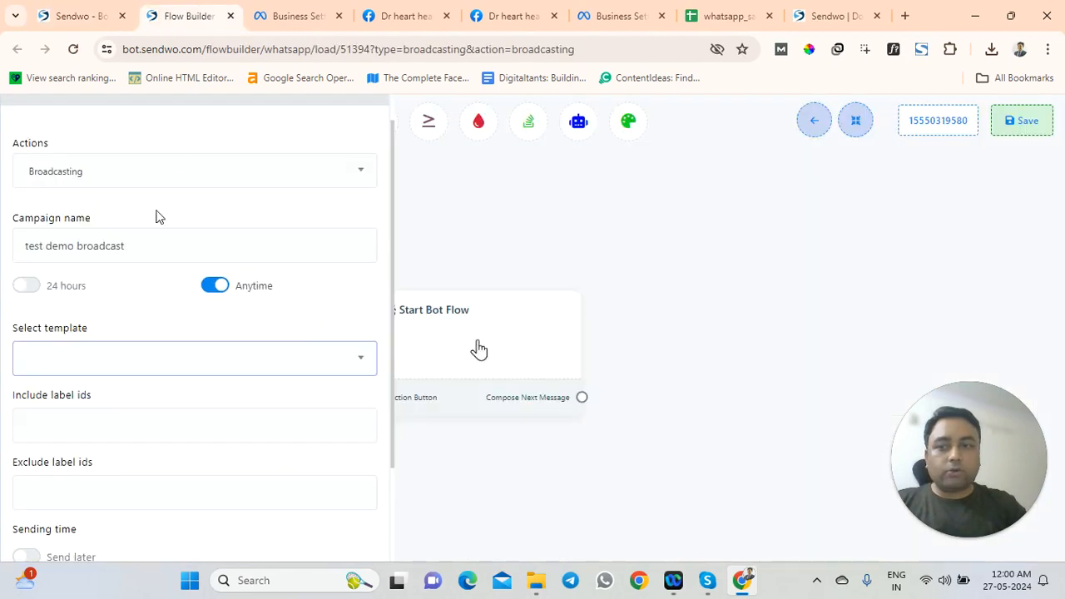
{"action": "left_click", "coordinate": [822, 129]}
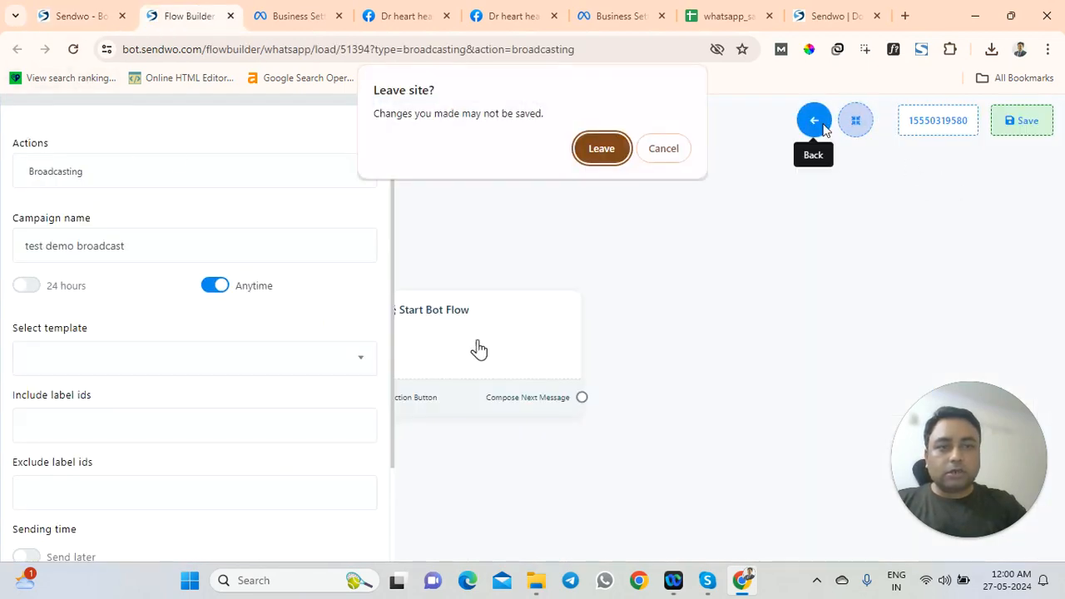
{"action": "left_click", "coordinate": [602, 150]}
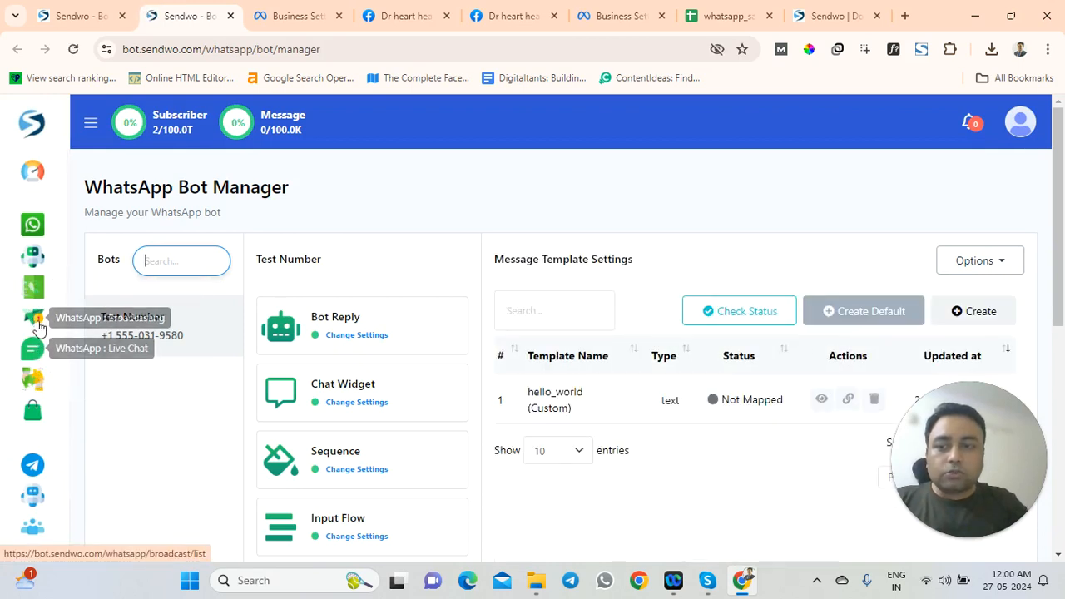
Start a new WhatsApp broadcast named 'efew' set to send anytime
{"action": "left_click", "coordinate": [33, 317]}
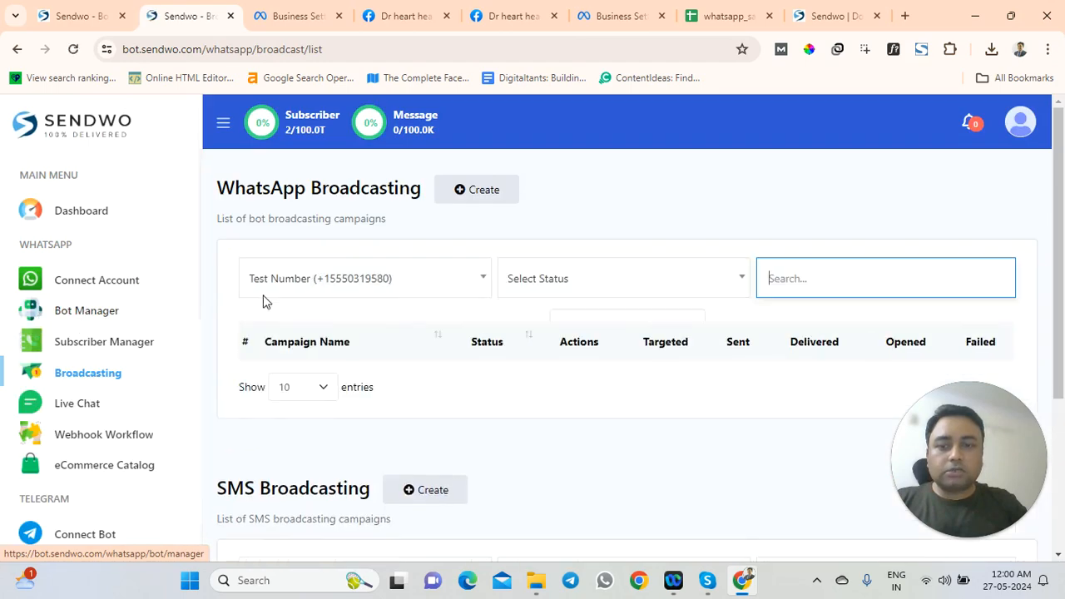
{"action": "left_click", "coordinate": [469, 193]}
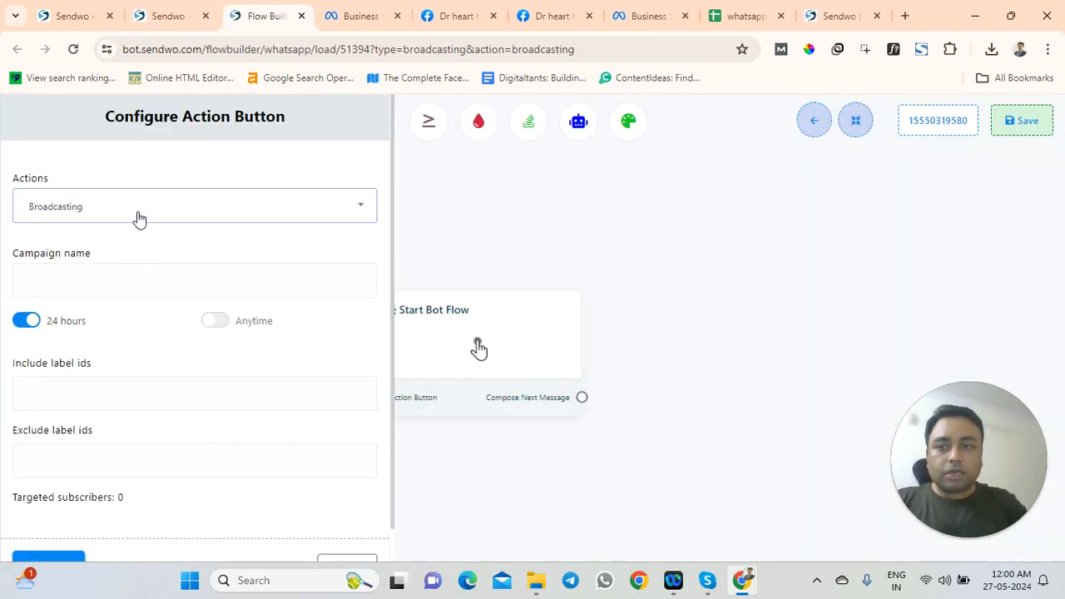
{"action": "left_click", "coordinate": [95, 280]}
{"action": "type", "text": "efew"}
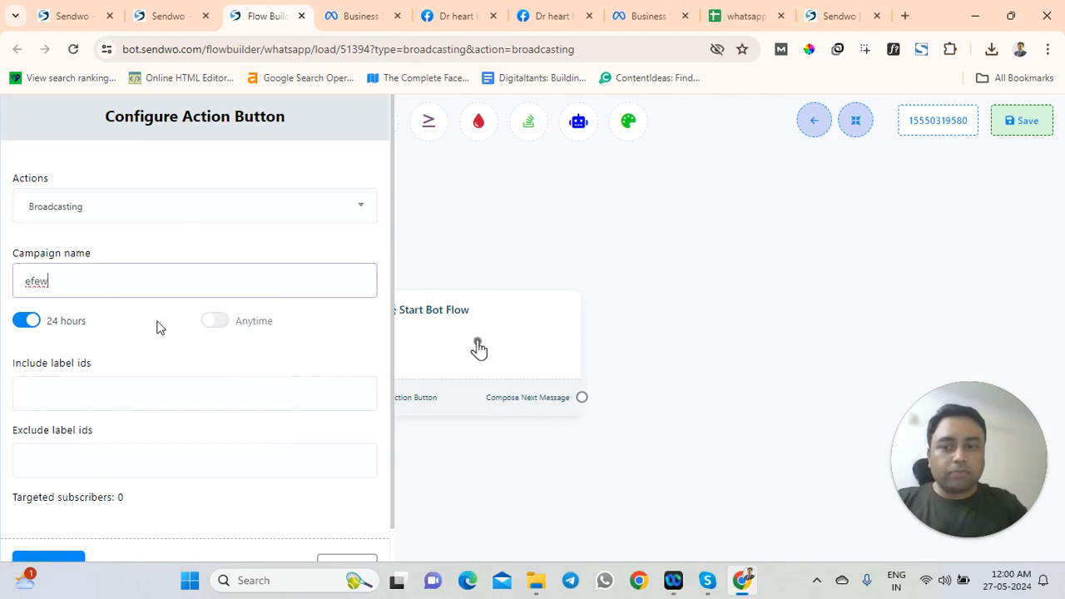
{"action": "left_click", "coordinate": [214, 321]}
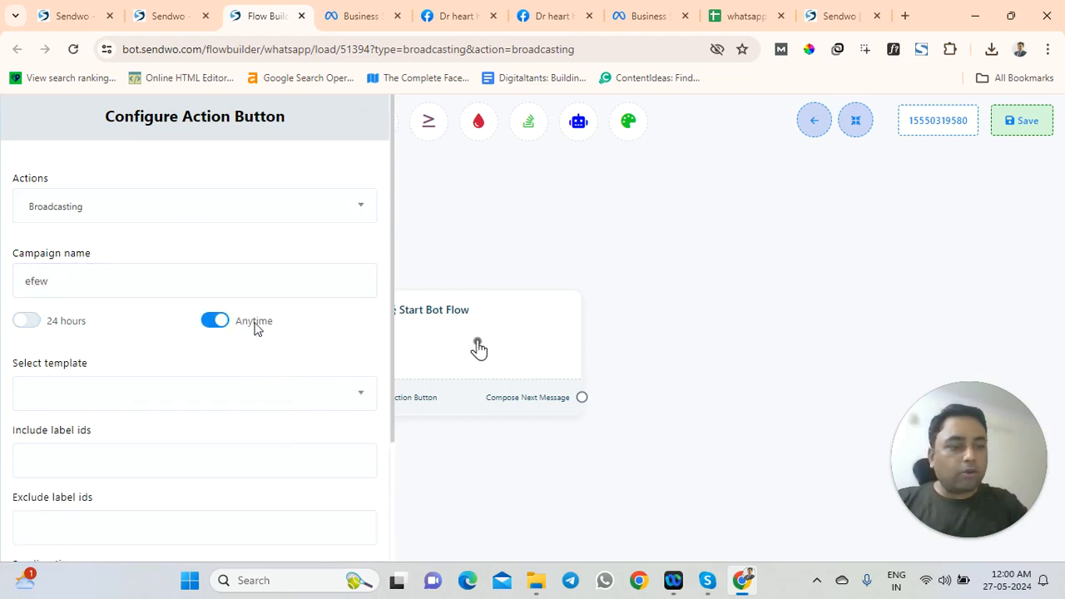
Choose the hello_world (text) template and include label 26TH, leaving exclude labels empty
{"action": "scroll", "coordinate": [184, 378], "scroll_direction": "down", "scroll_amount": 2}
{"action": "left_click", "coordinate": [107, 242]}
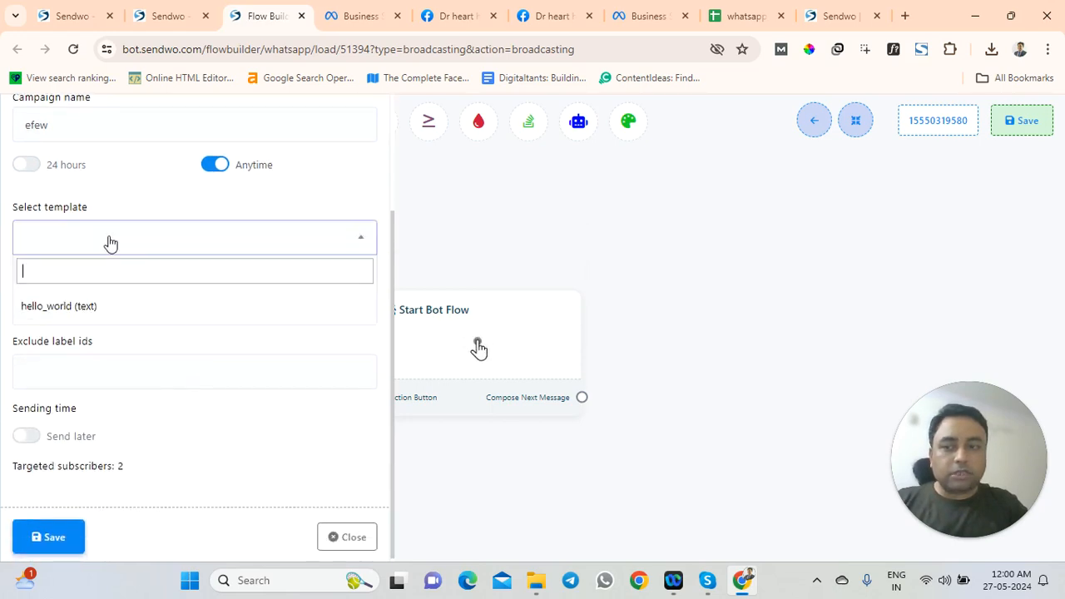
{"action": "left_click", "coordinate": [84, 308]}
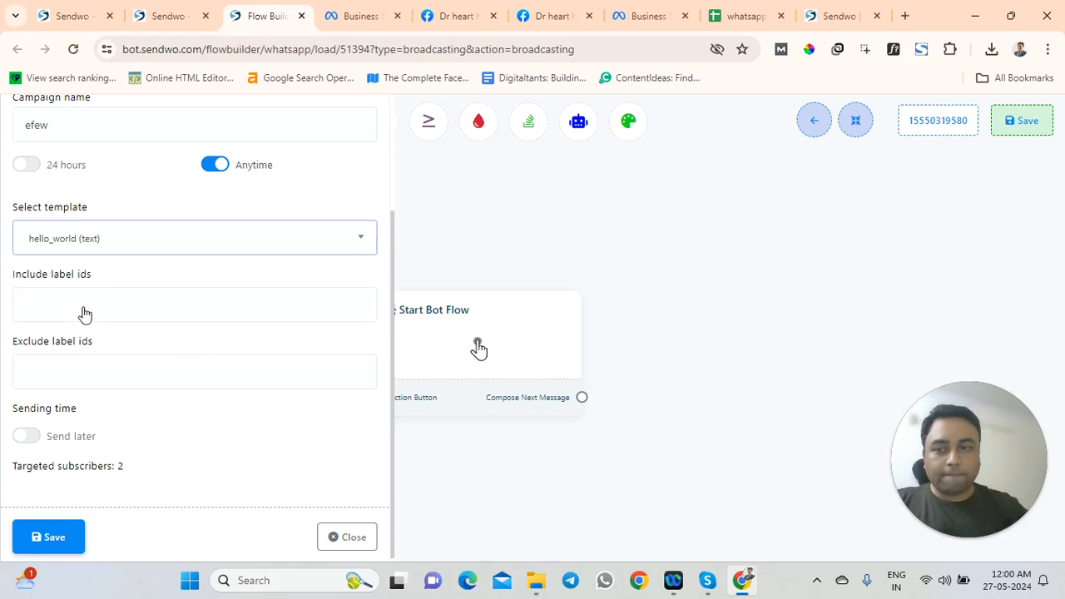
{"action": "left_click", "coordinate": [86, 305]}
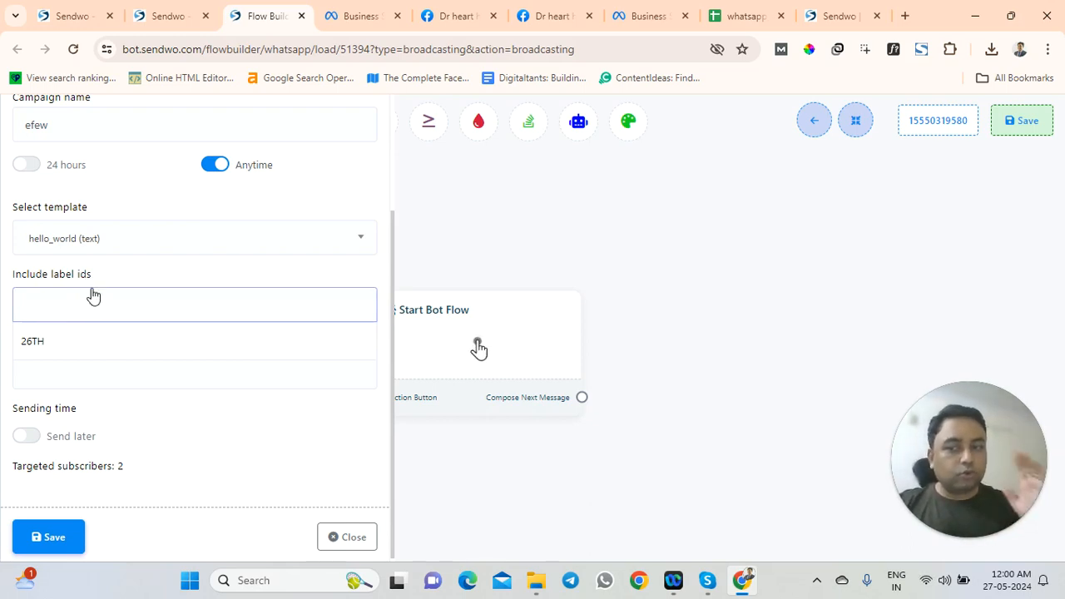
{"action": "left_click", "coordinate": [74, 344]}
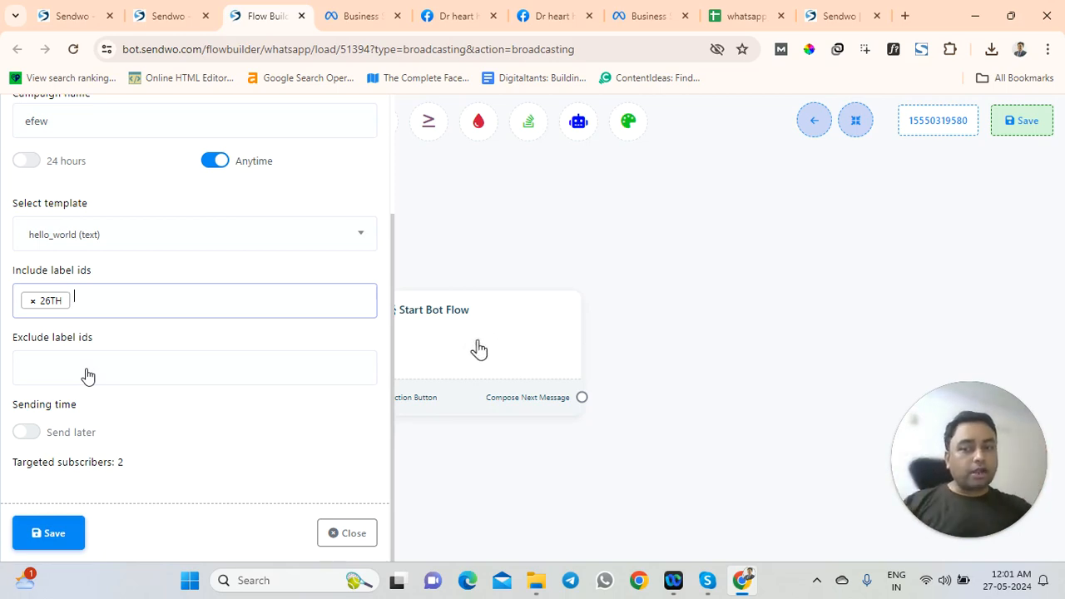
{"action": "left_click", "coordinate": [88, 376]}
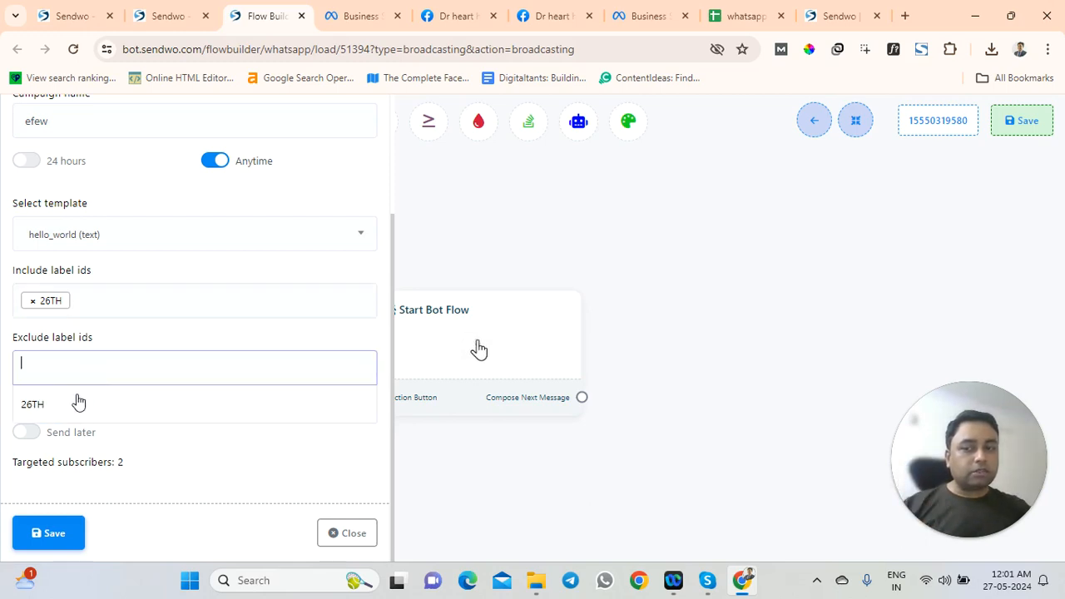
{"action": "left_click", "coordinate": [103, 325]}
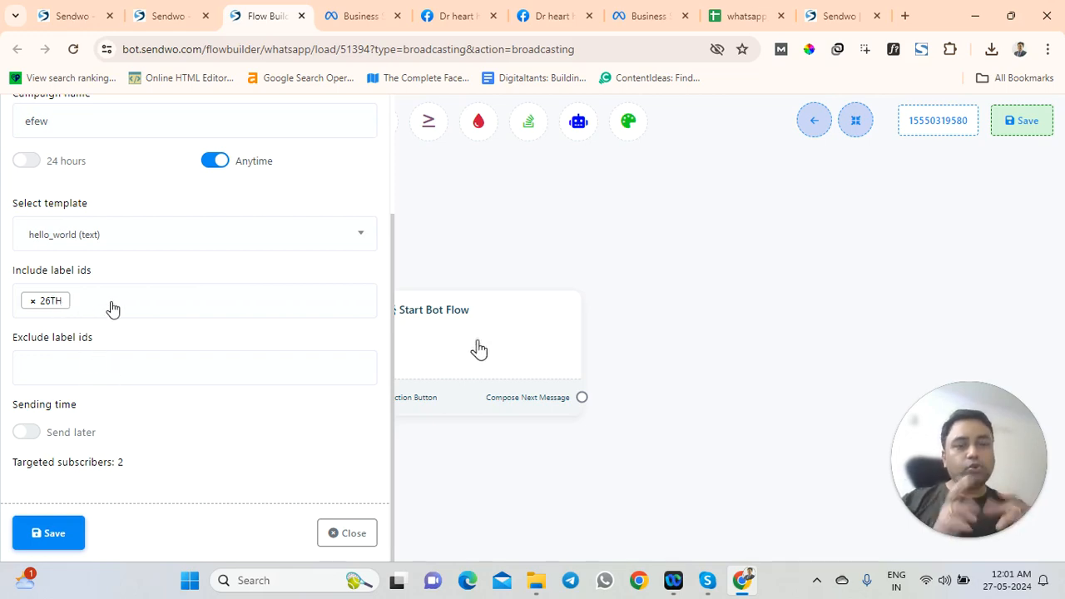
{"action": "left_click", "coordinate": [100, 302]}
{"action": "left_click", "coordinate": [126, 274]}
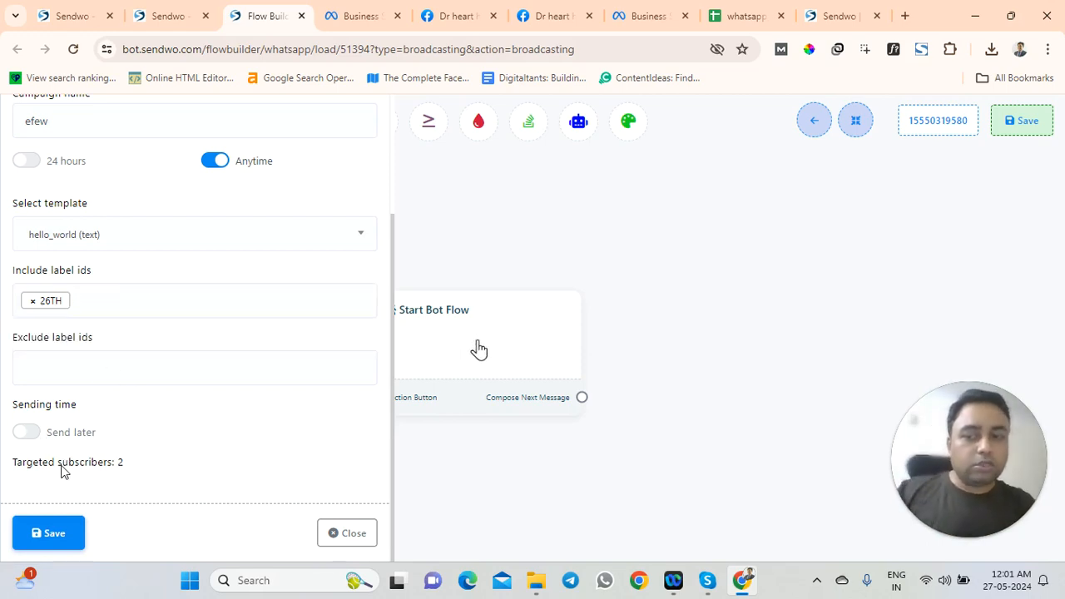
Check Send later's schedule time and time zone, revert to immediate sending, and save the action
{"action": "left_click", "coordinate": [27, 432]}
{"action": "scroll", "coordinate": [66, 440], "scroll_direction": "down", "scroll_amount": 3}
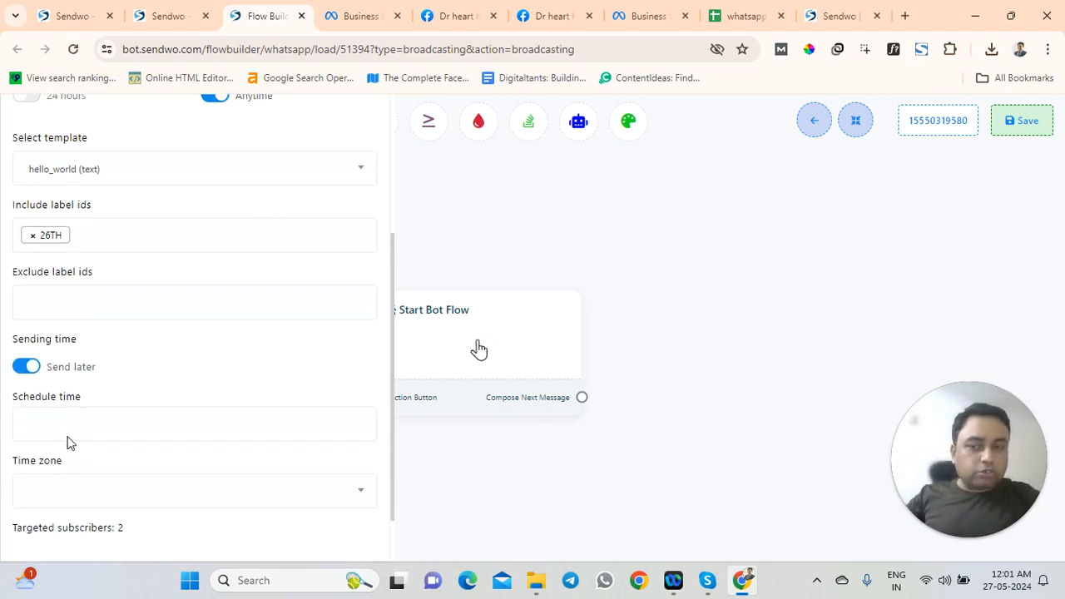
{"action": "left_click", "coordinate": [92, 361]}
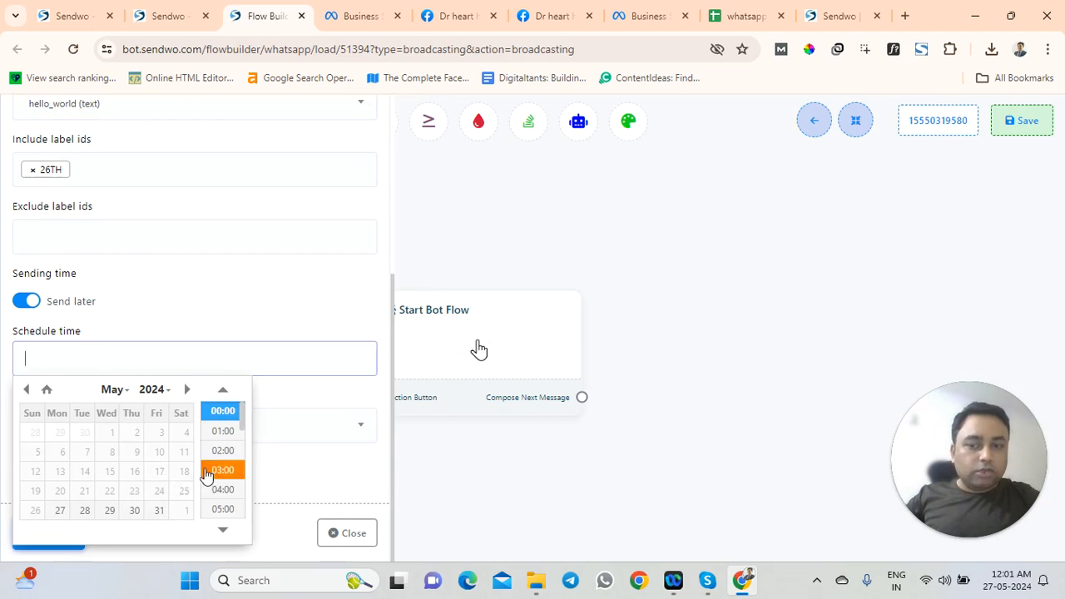
{"action": "left_click", "coordinate": [259, 339]}
{"action": "left_click", "coordinate": [76, 437]}
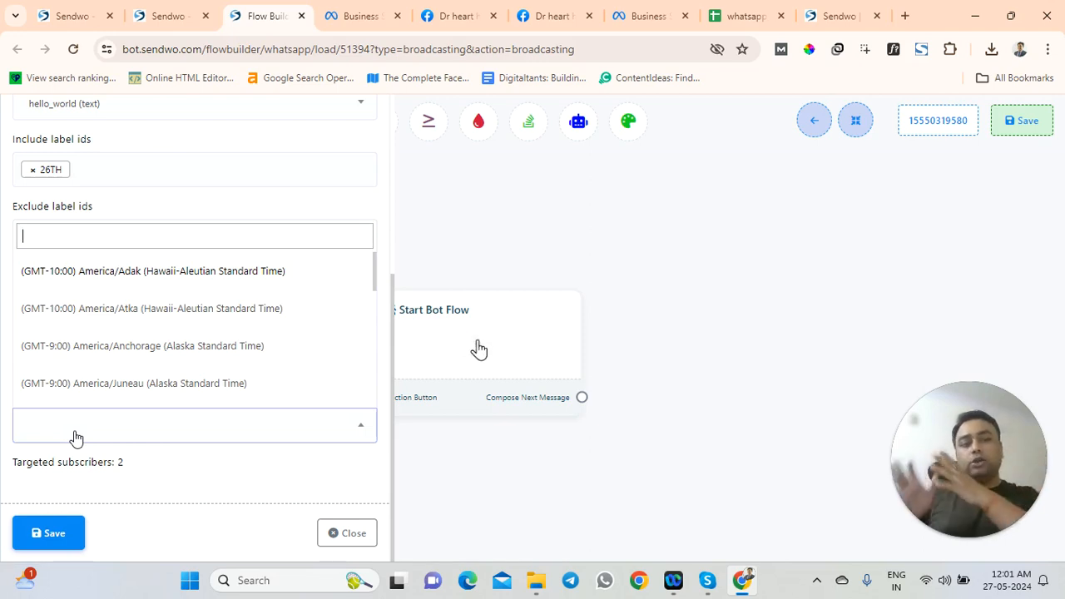
{"action": "left_click", "coordinate": [185, 460]}
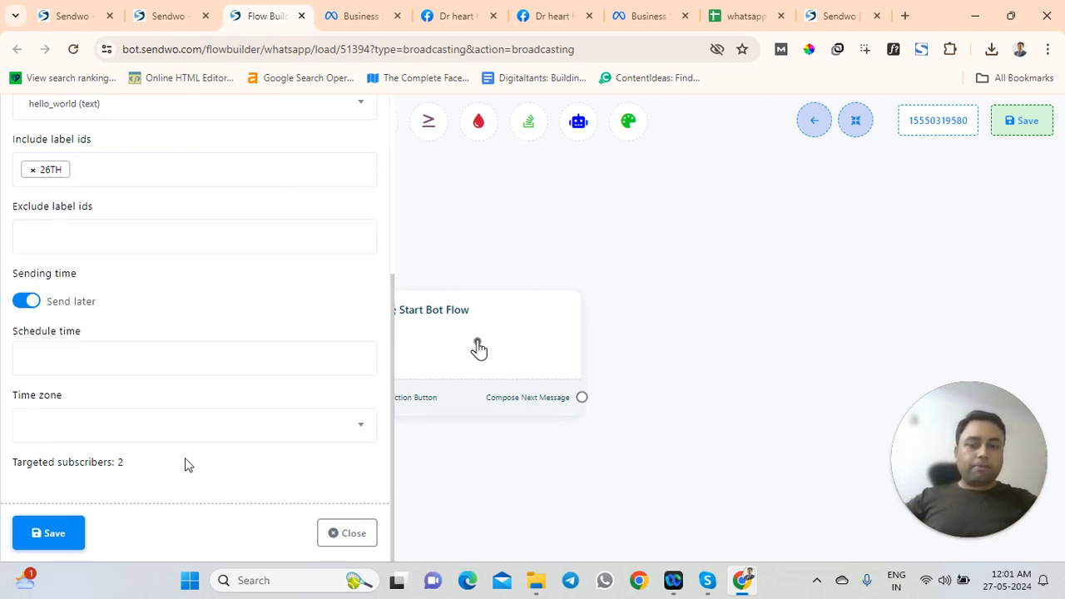
{"action": "left_click", "coordinate": [25, 305]}
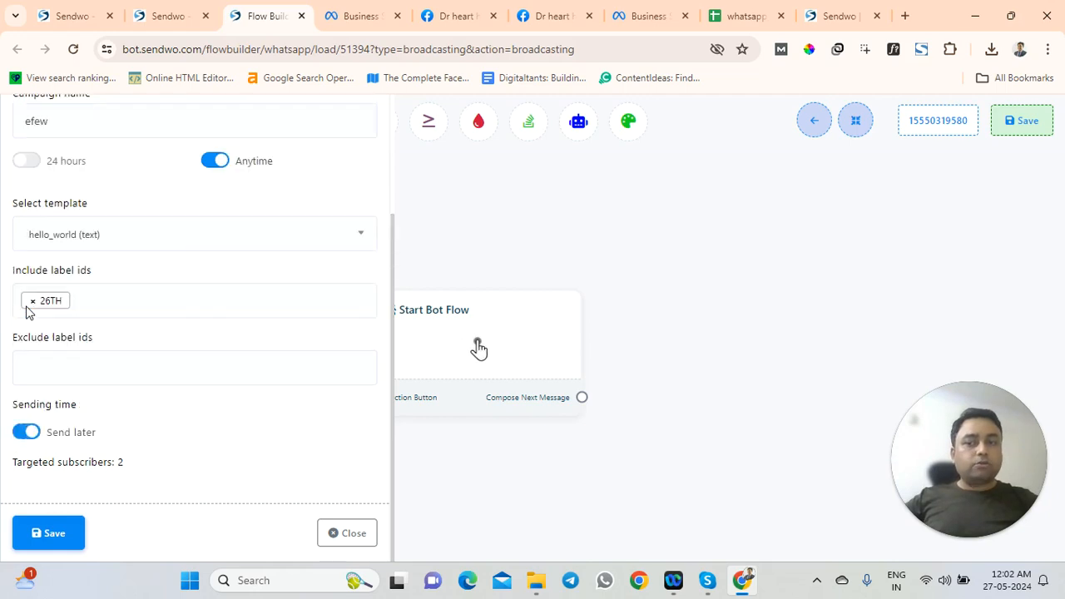
{"action": "left_click", "coordinate": [57, 536]}
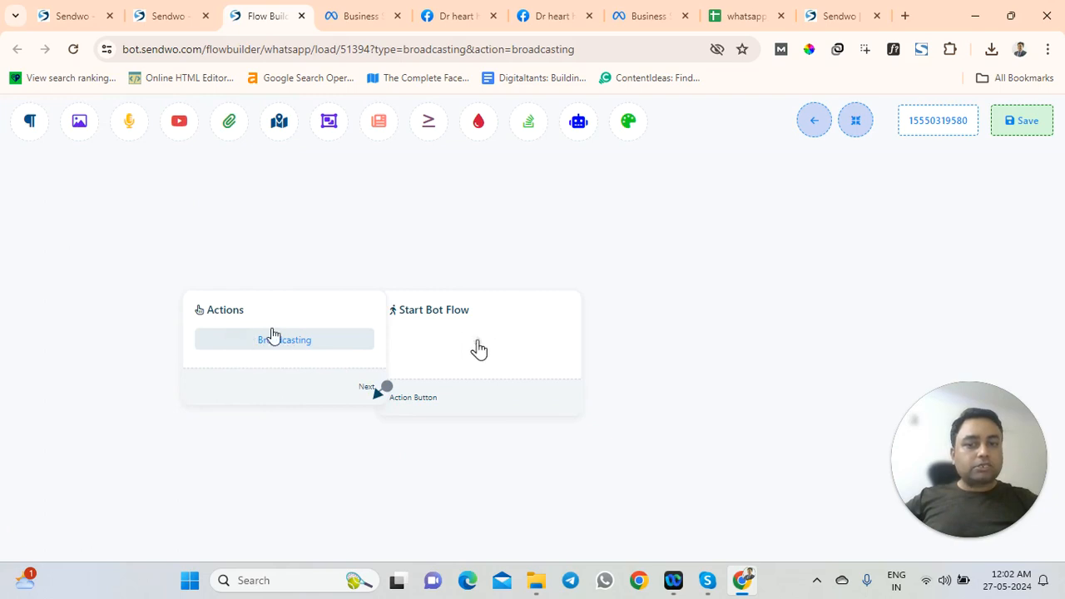
Give the Start Bot Flow node the title 'test' and save it
{"action": "left_click_drag", "start_coordinate": [447, 339], "coordinate": [508, 332]}
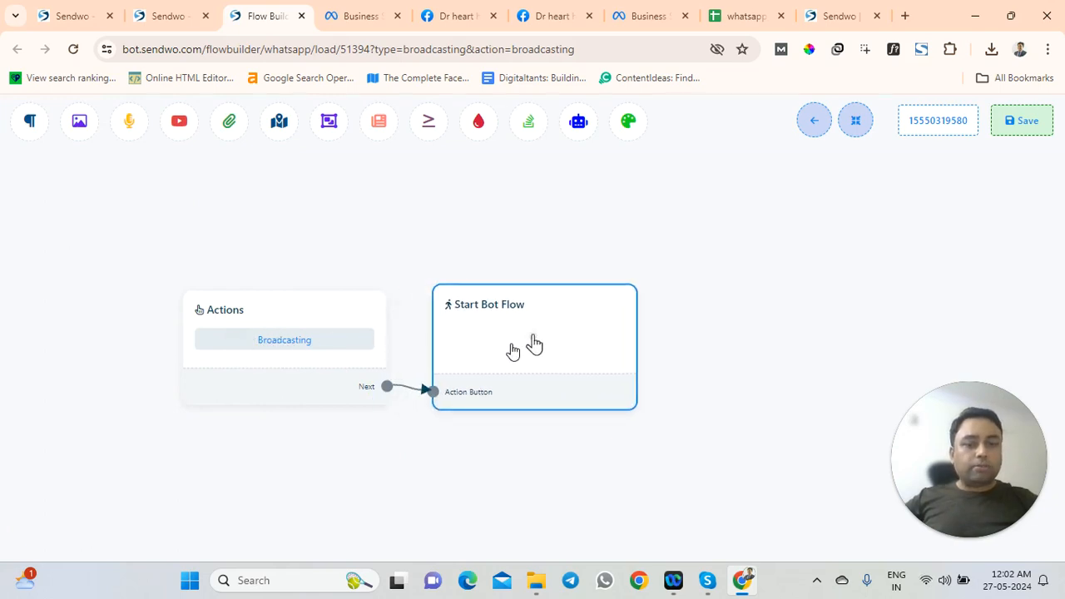
{"action": "double_click", "coordinate": [512, 346]}
{"action": "left_click", "coordinate": [153, 196]}
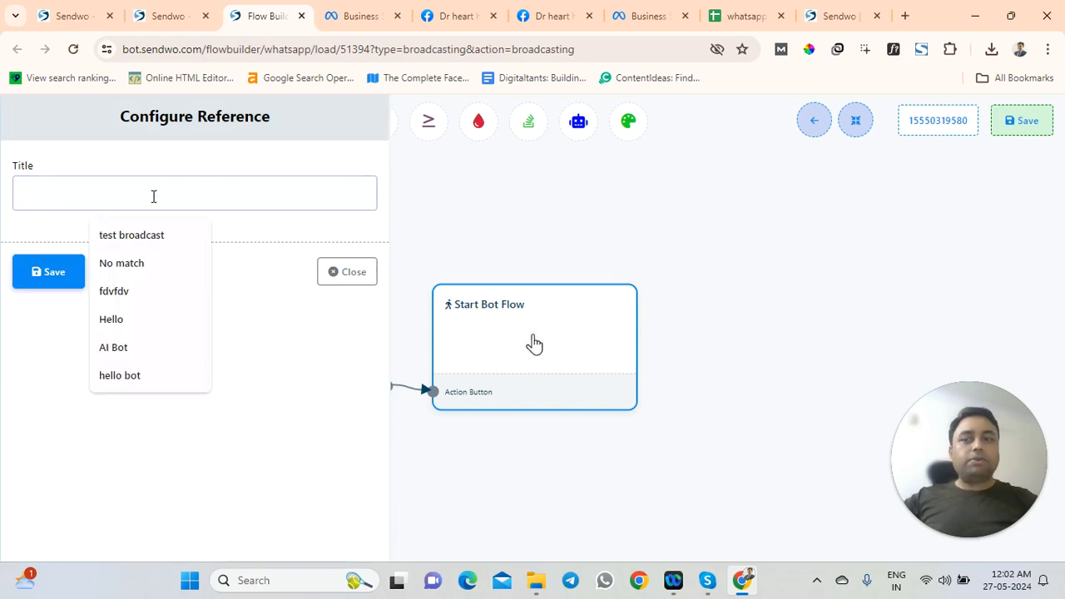
{"action": "type", "text": "test"}
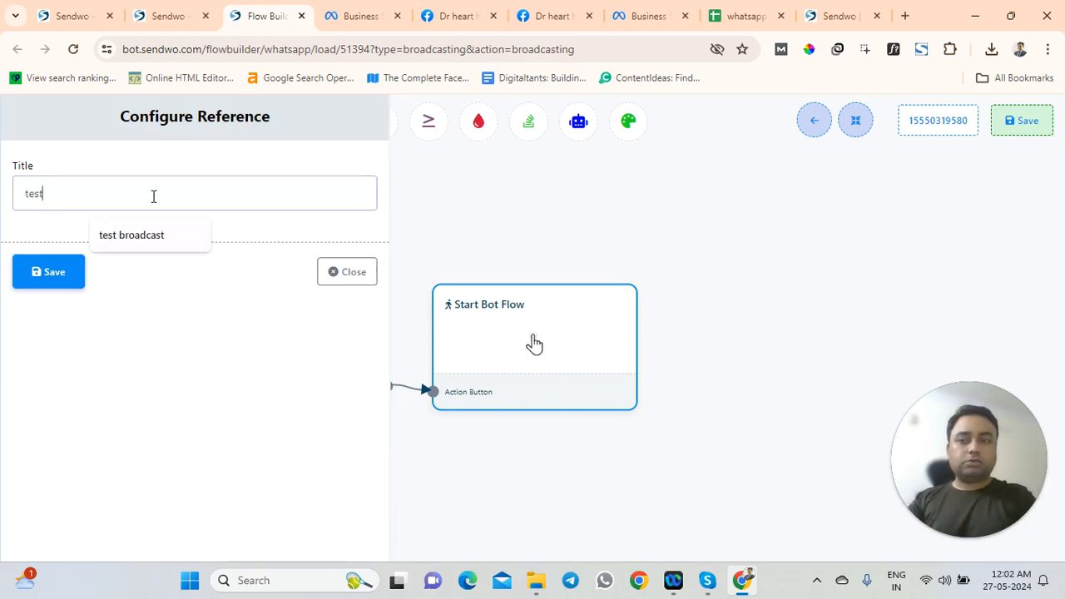
{"action": "left_click", "coordinate": [92, 275]}
Re-save the Broadcasting action settings, then save the whole flow
{"action": "left_click", "coordinate": [314, 317]}
{"action": "double_click", "coordinate": [314, 319]}
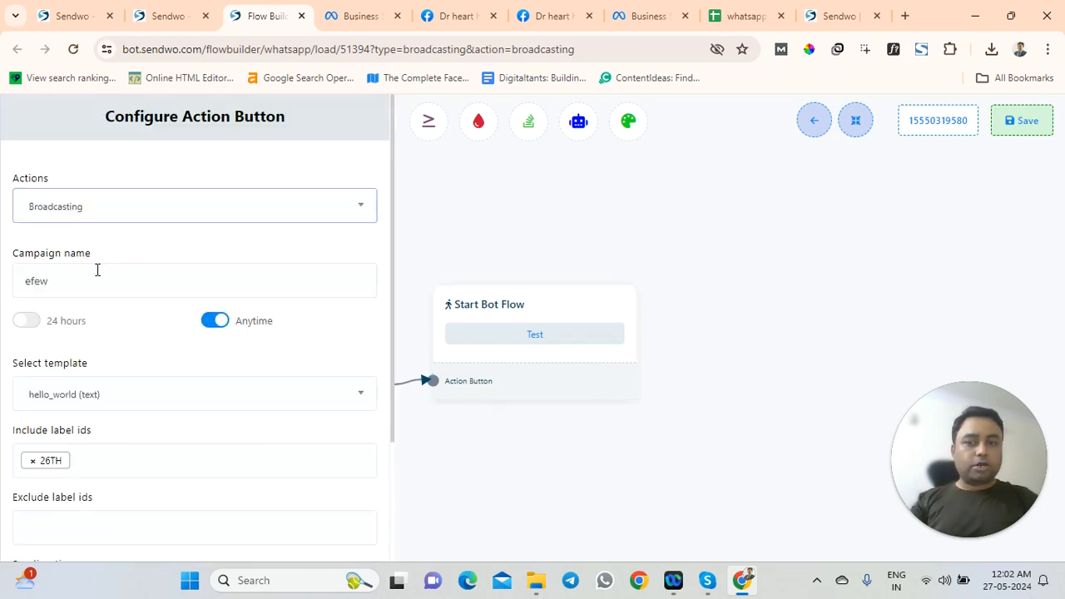
{"action": "scroll", "coordinate": [88, 310], "scroll_direction": "down", "scroll_amount": 2}
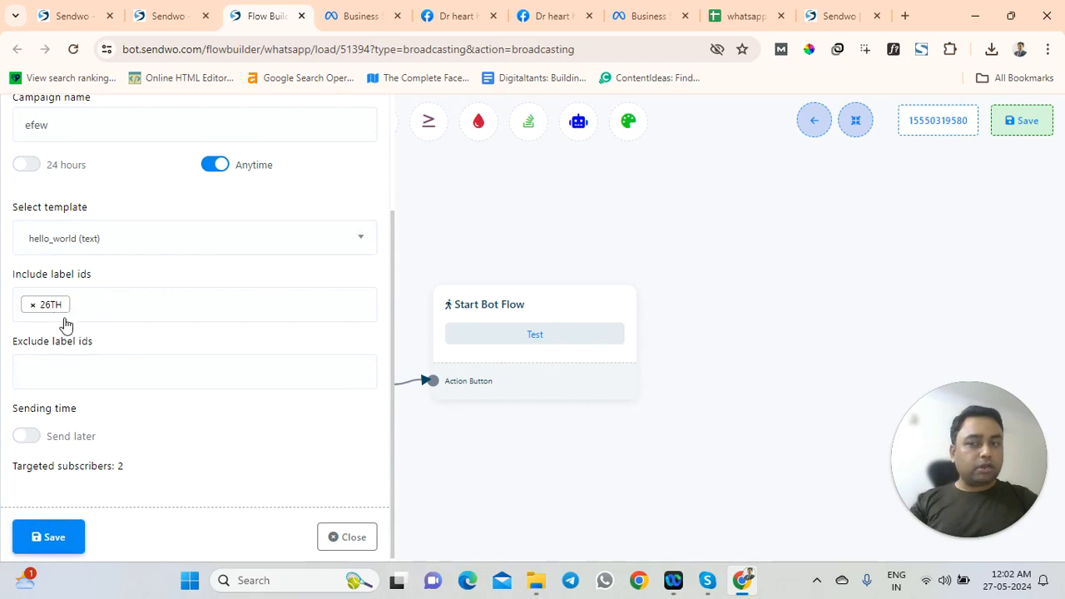
{"action": "left_click_drag", "start_coordinate": [125, 468], "coordinate": [109, 467]}
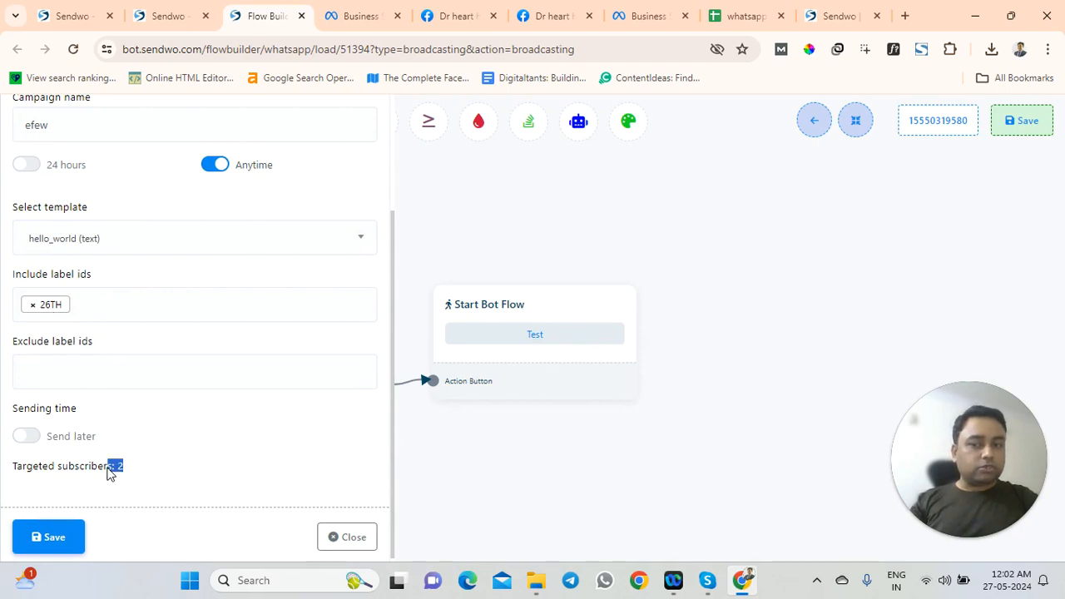
{"action": "left_click", "coordinate": [54, 532]}
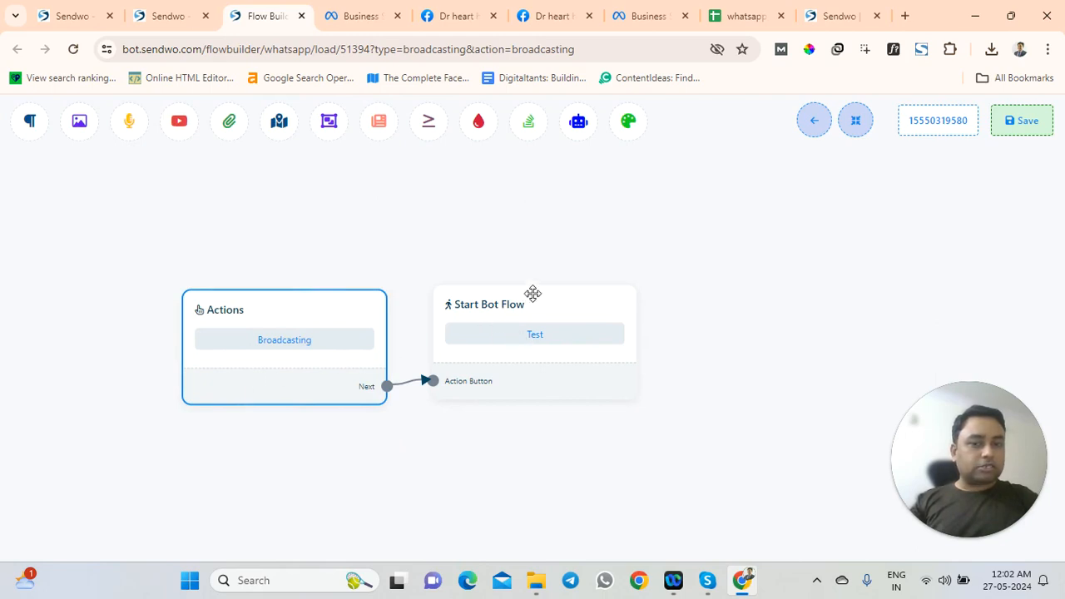
{"action": "left_click", "coordinate": [1011, 127]}
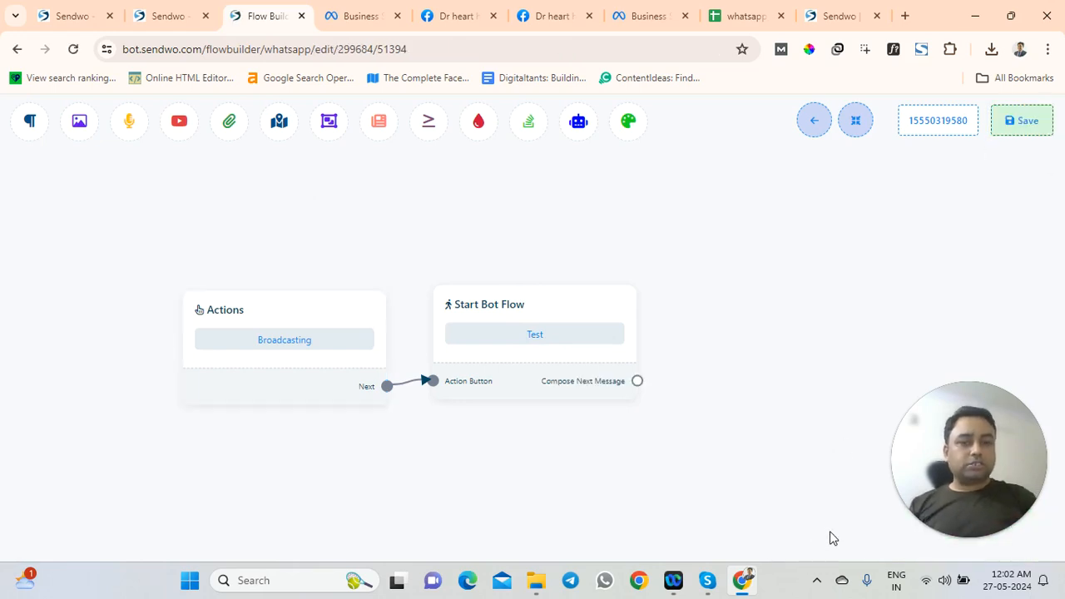
Leave the flow builder and review efew's sent, delivered, opened and failed counts on the Broadcasting list
{"action": "left_click", "coordinate": [815, 122]}
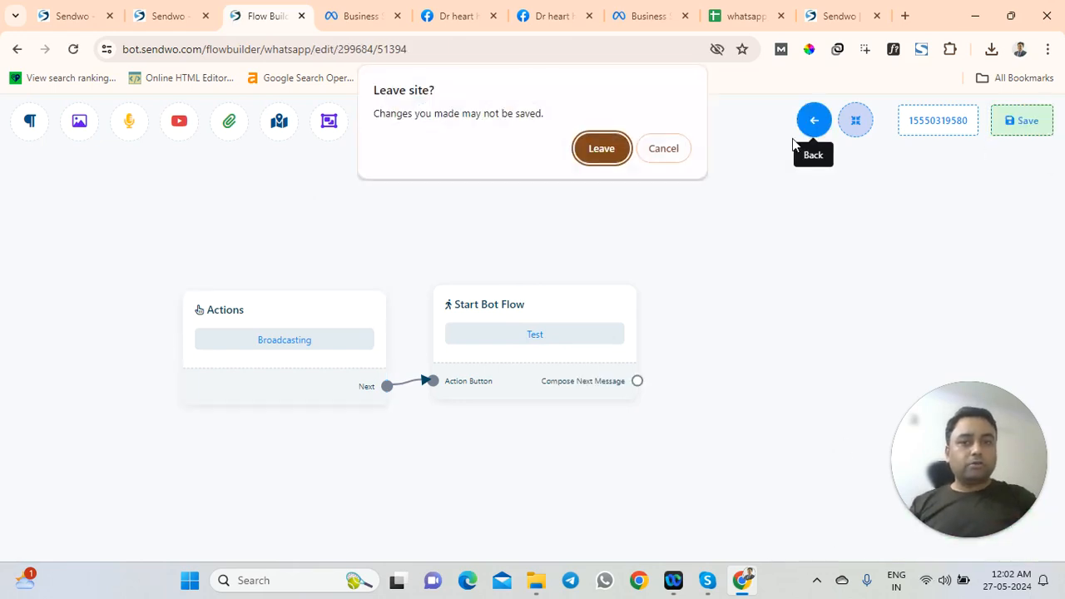
{"action": "left_click", "coordinate": [606, 150]}
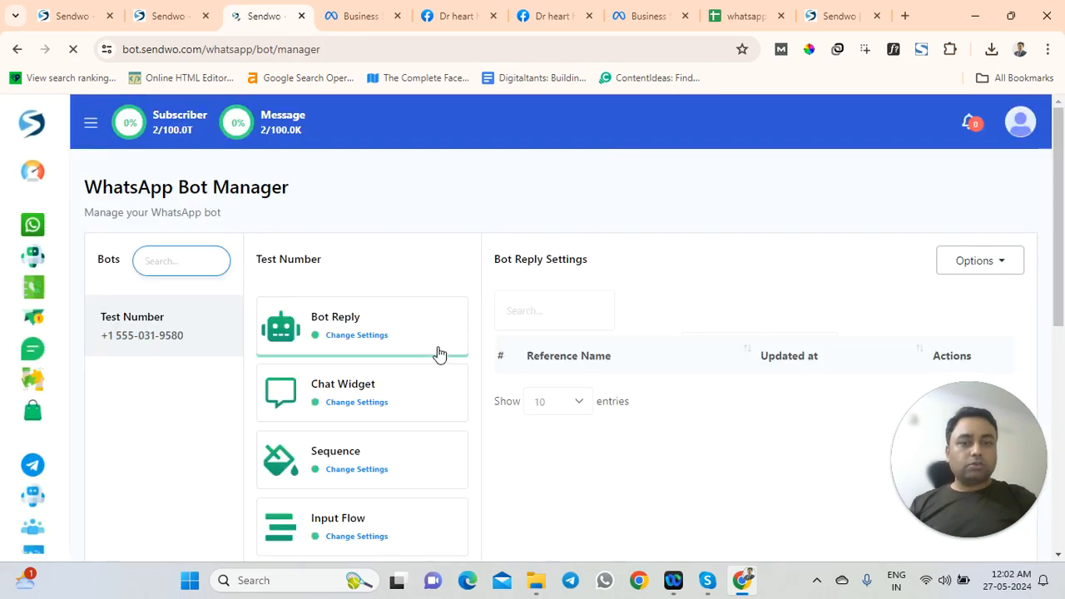
{"action": "left_click", "coordinate": [35, 323]}
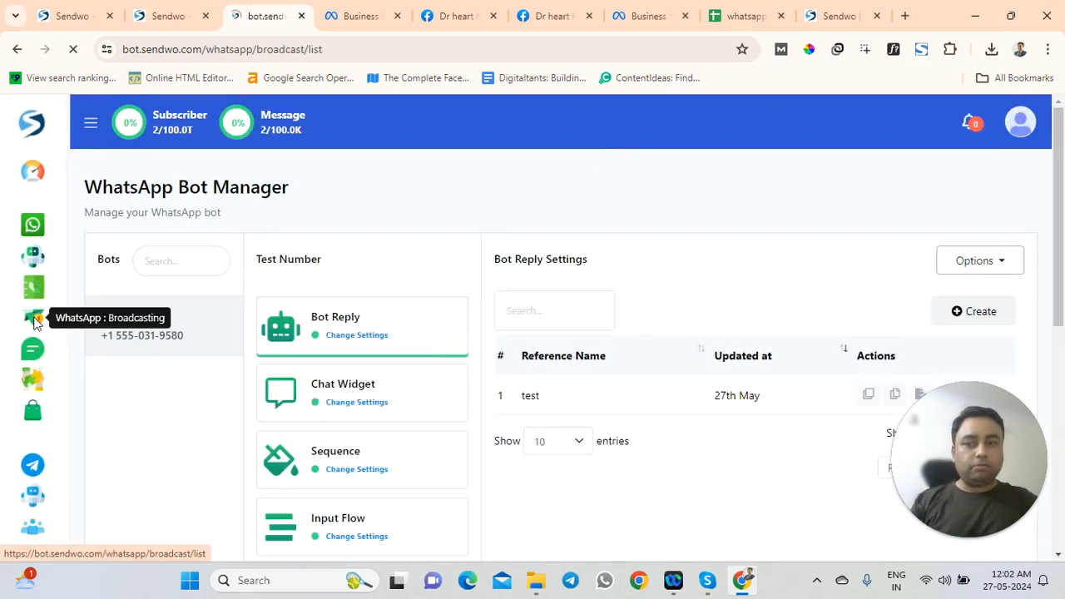
{"action": "scroll", "coordinate": [375, 279], "scroll_direction": "down", "scroll_amount": 2}
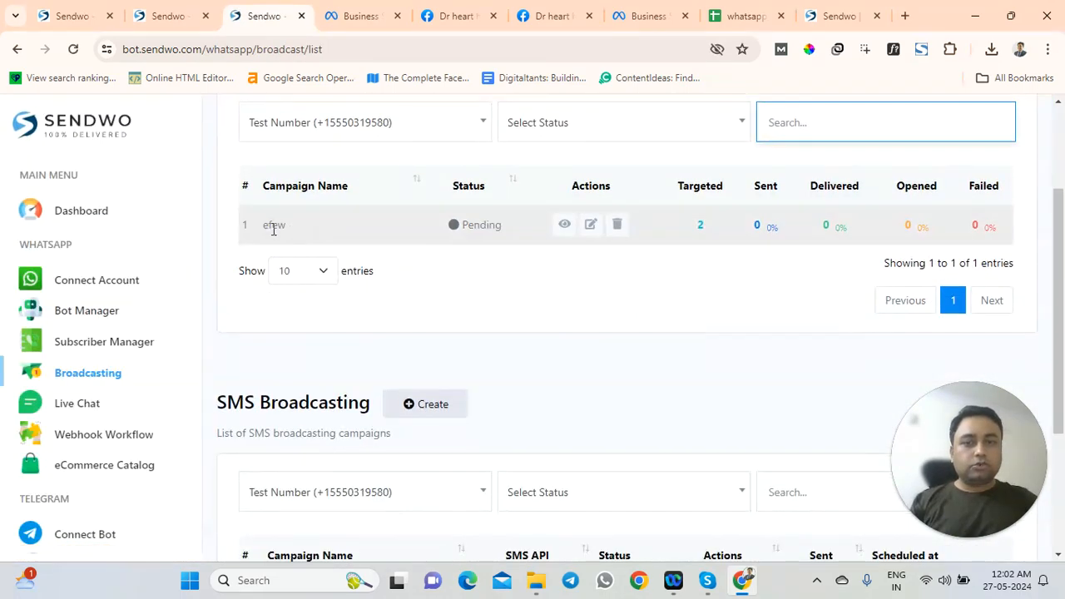
{"action": "scroll", "coordinate": [338, 302], "scroll_direction": "up", "scroll_amount": 1}
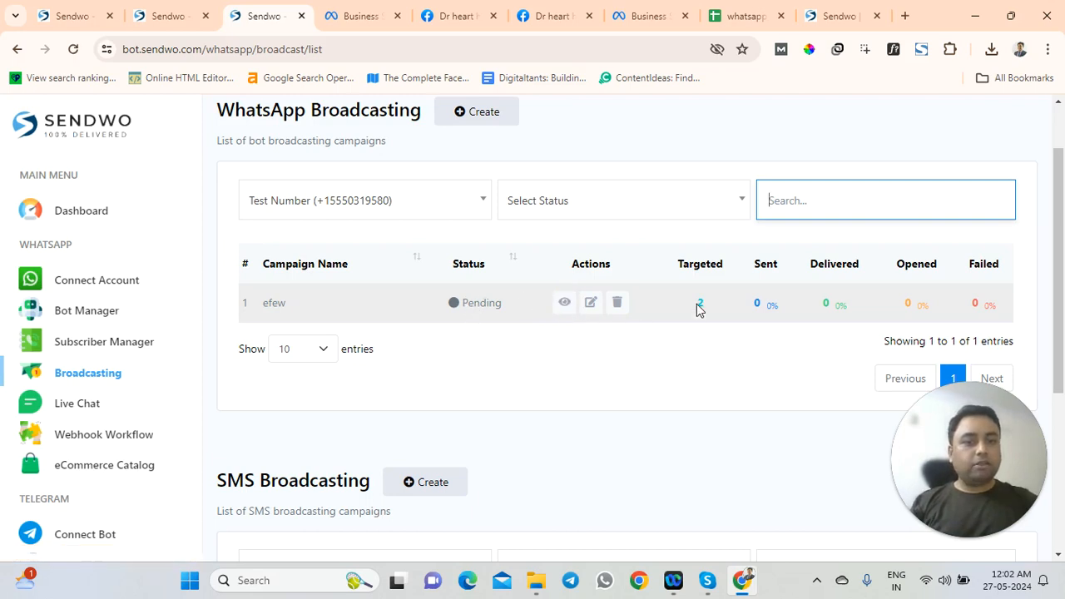
{"action": "left_click_drag", "start_coordinate": [757, 305], "coordinate": [841, 305]}
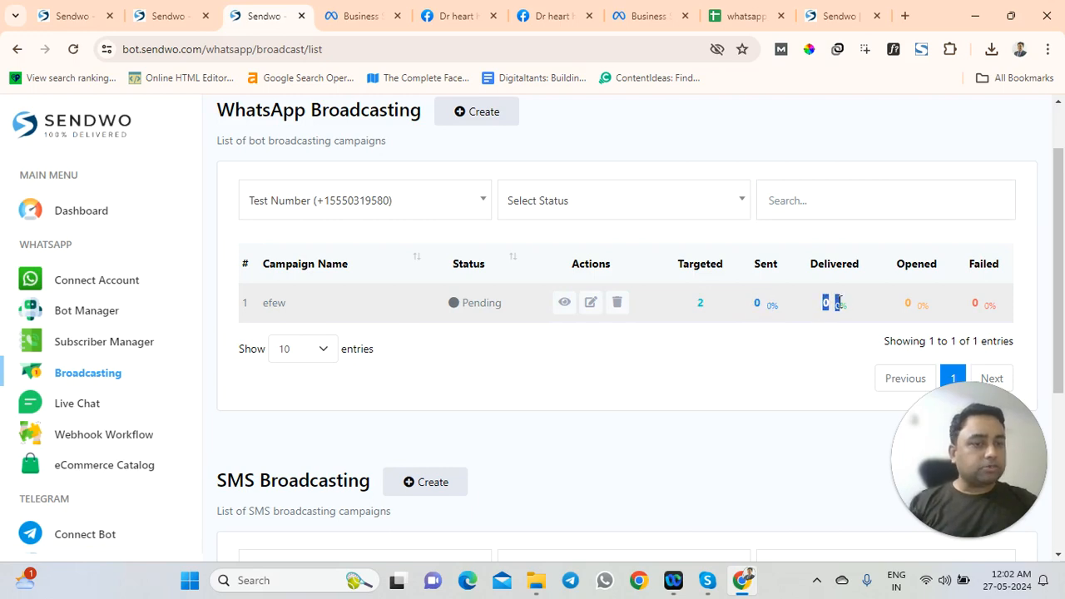
{"action": "left_click_drag", "start_coordinate": [906, 305], "coordinate": [987, 307]}
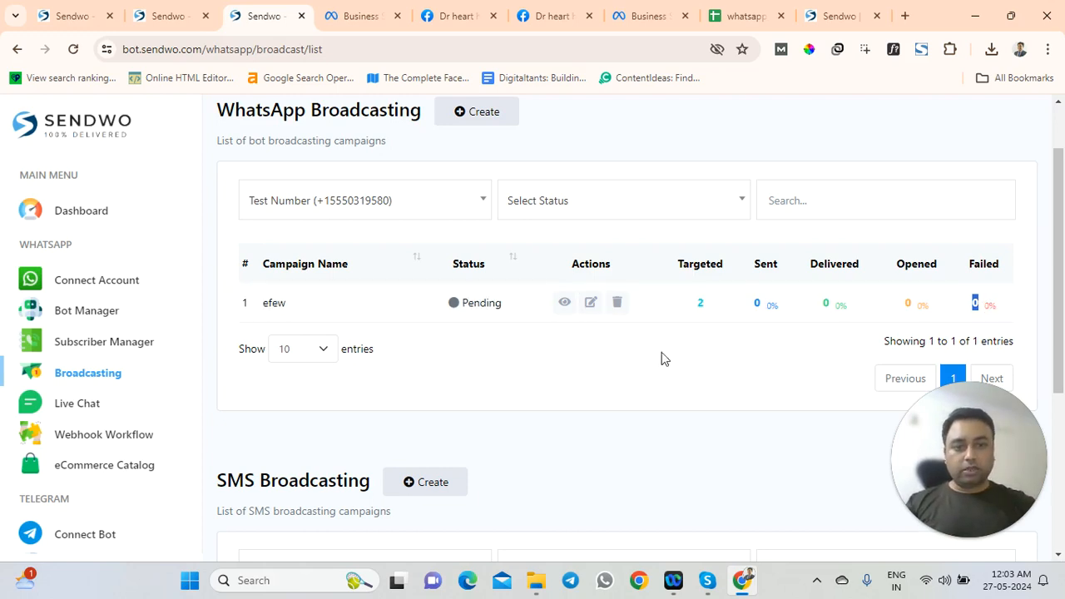
{"action": "left_click", "coordinate": [119, 374]}
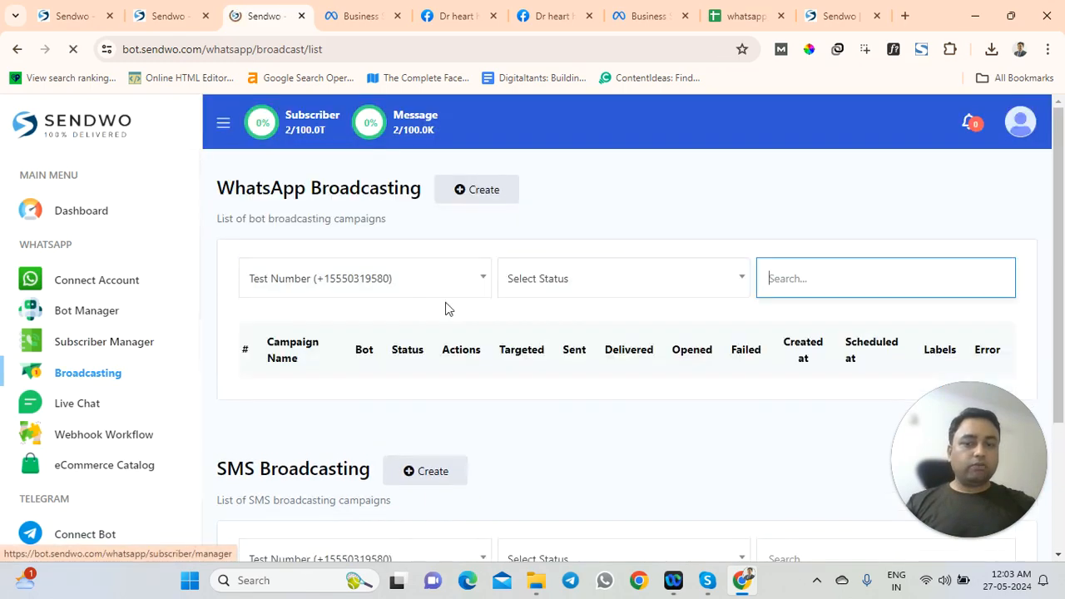
{"action": "scroll", "coordinate": [486, 307], "scroll_direction": "down", "scroll_amount": 1}
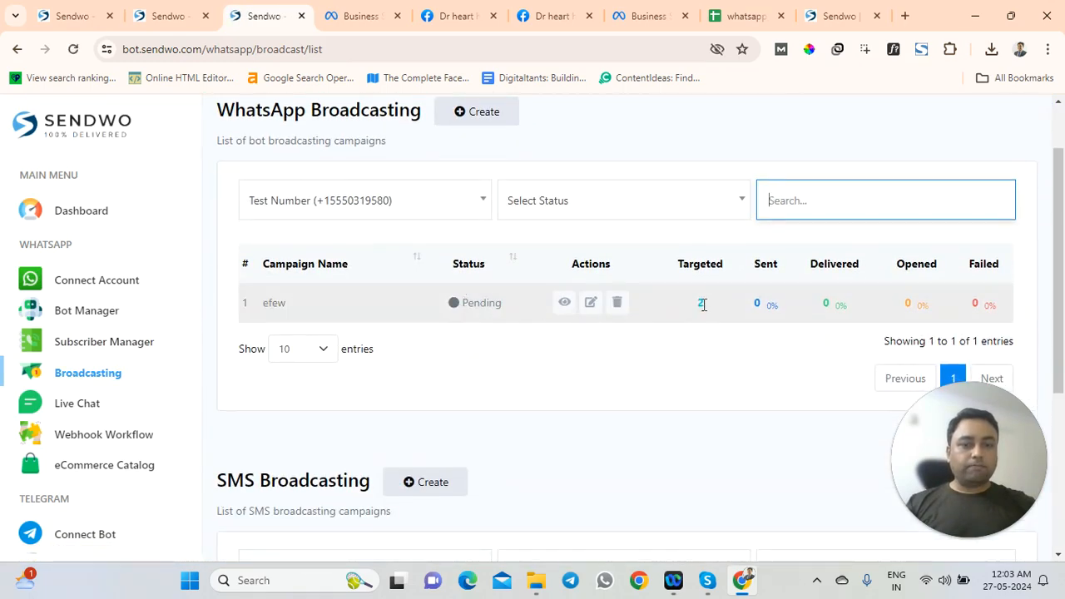
Open the efew campaign report and show 100 entries per page
{"action": "left_click", "coordinate": [559, 303]}
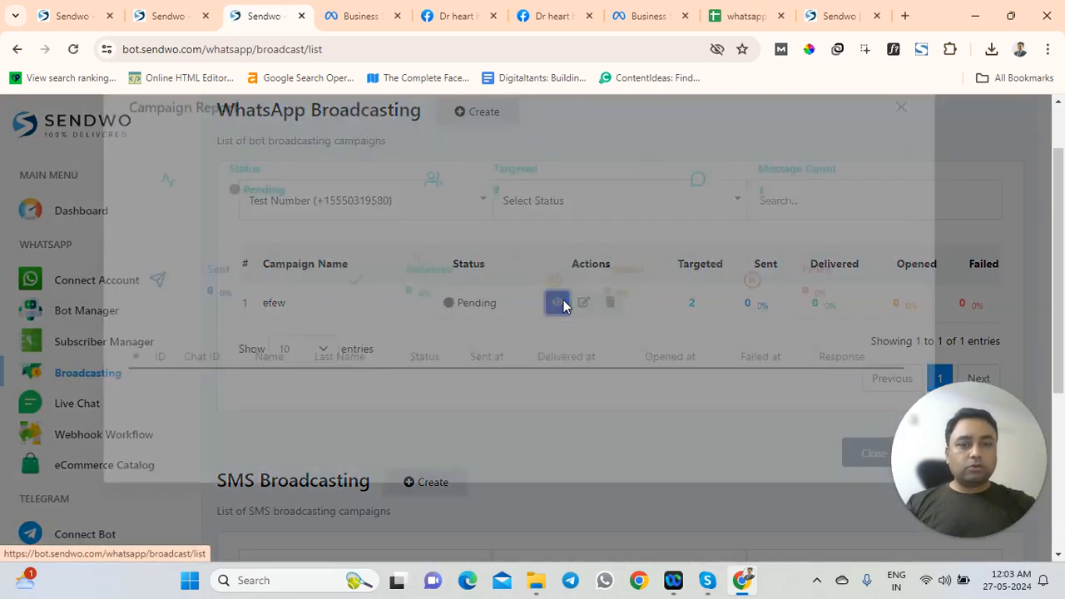
{"action": "scroll", "coordinate": [327, 328], "scroll_direction": "down", "scroll_amount": 2}
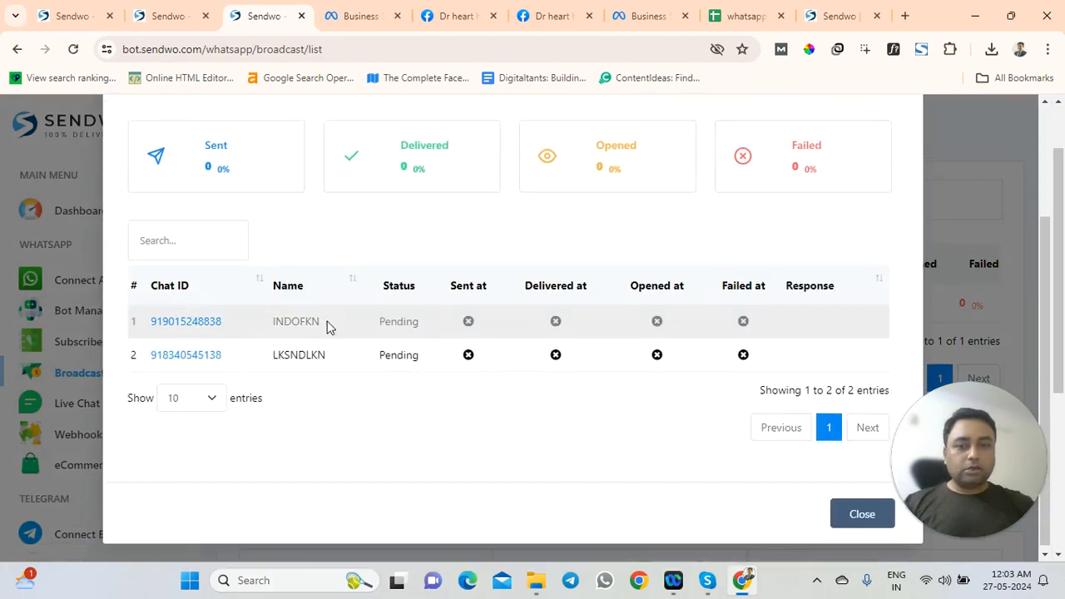
{"action": "scroll", "coordinate": [374, 302], "scroll_direction": "up", "scroll_amount": 2}
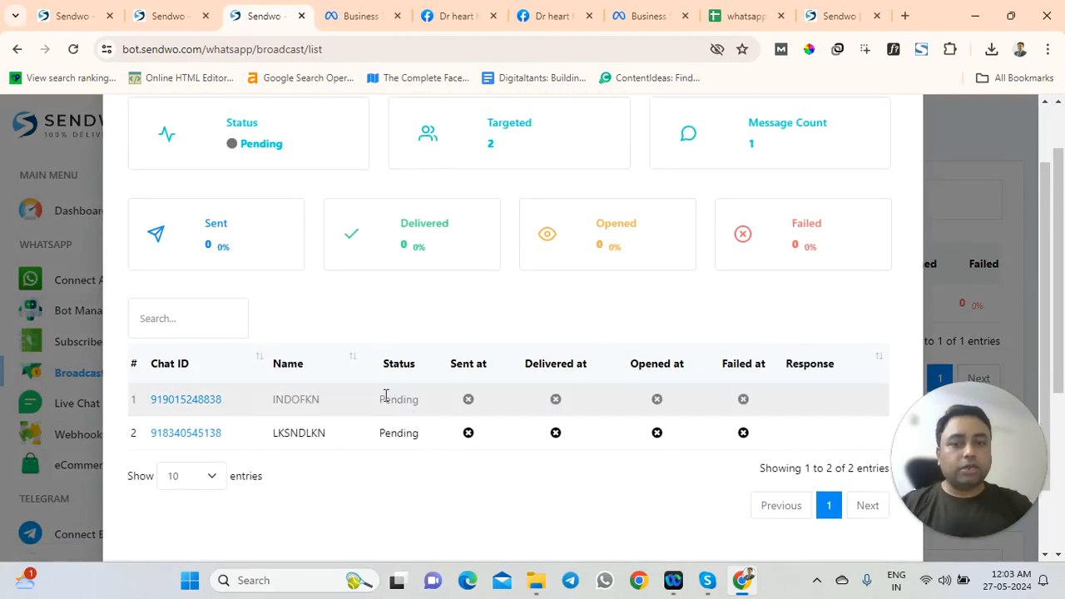
{"action": "scroll", "coordinate": [418, 334], "scroll_direction": "up", "scroll_amount": 2}
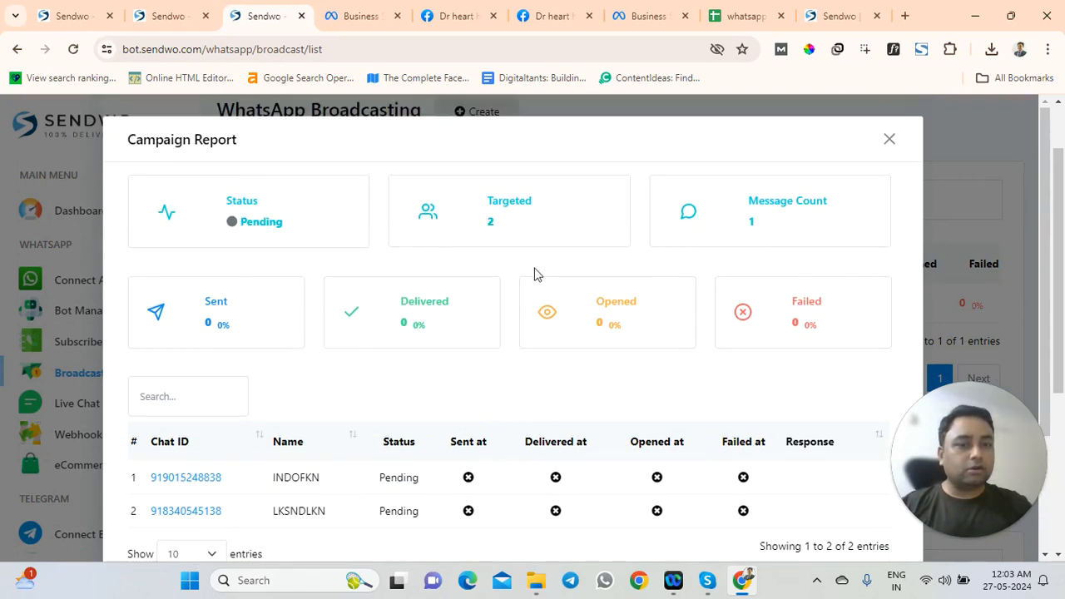
{"action": "left_click_drag", "start_coordinate": [379, 322], "coordinate": [464, 337]}
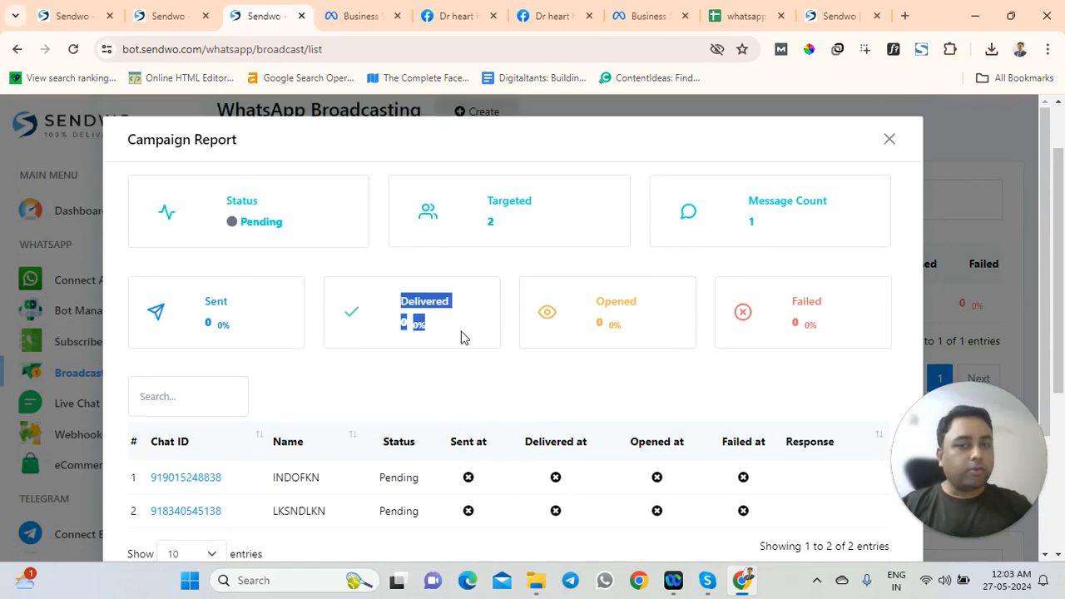
{"action": "scroll", "coordinate": [532, 333], "scroll_direction": "down", "scroll_amount": 2}
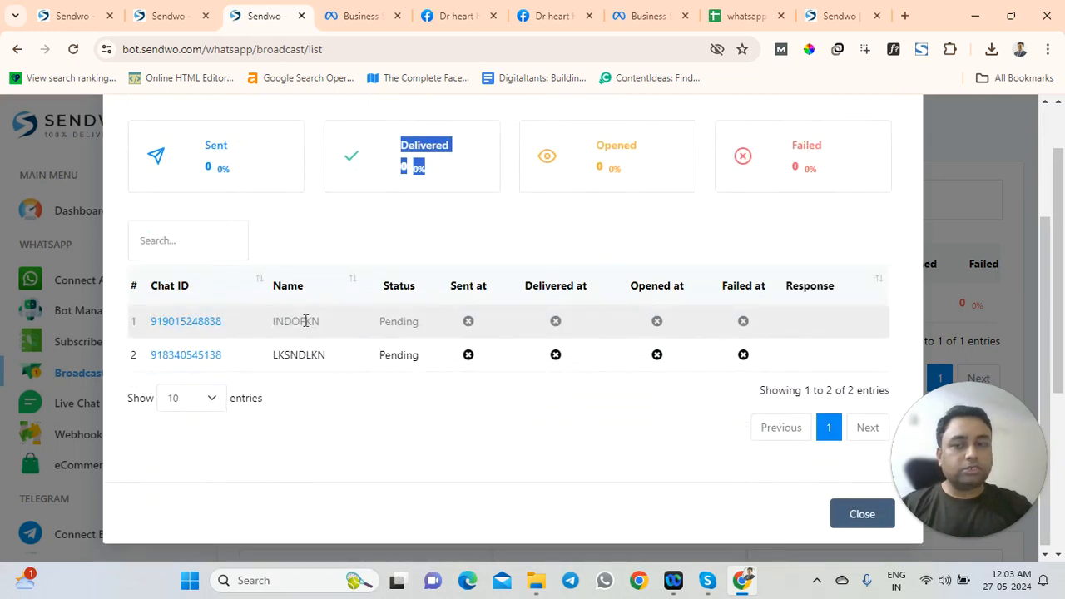
{"action": "left_click", "coordinate": [190, 399]}
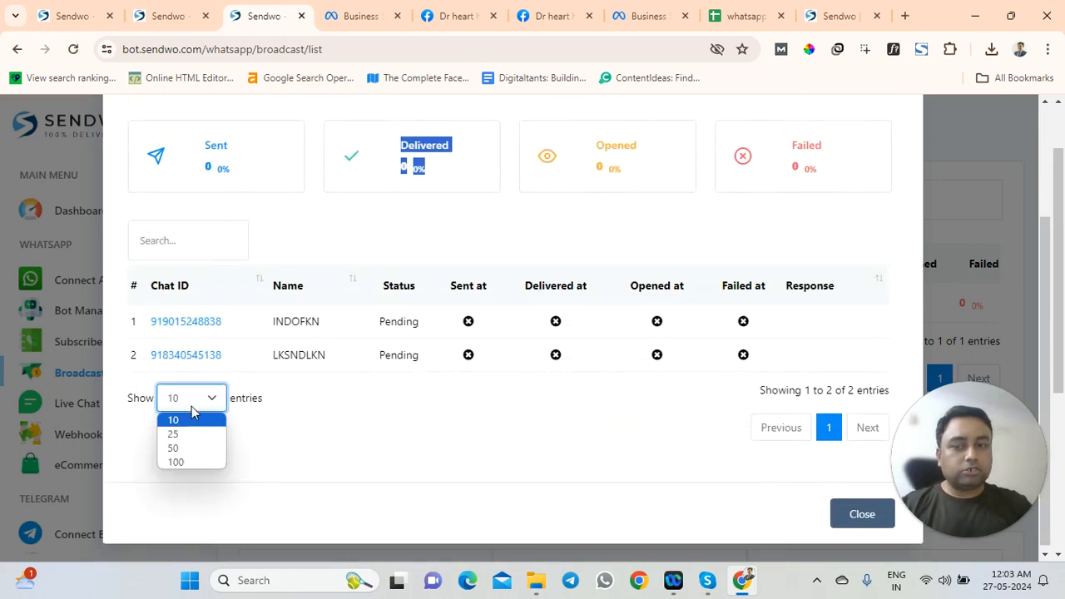
{"action": "left_click", "coordinate": [198, 458]}
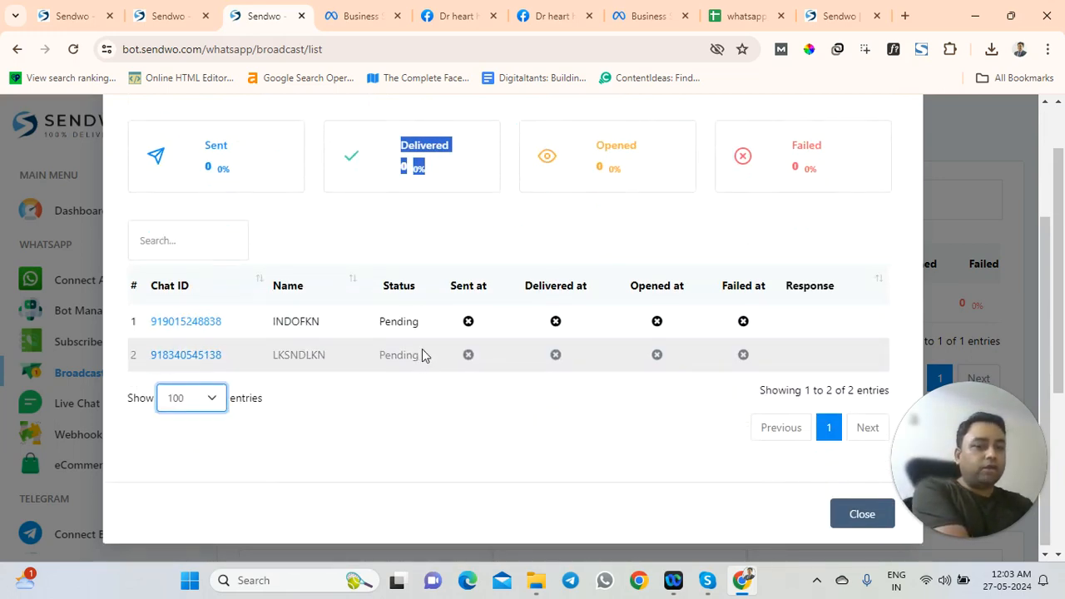
Move the # column, close the campaign report, and open the account menu
{"action": "left_click_drag", "start_coordinate": [135, 287], "coordinate": [586, 428]}
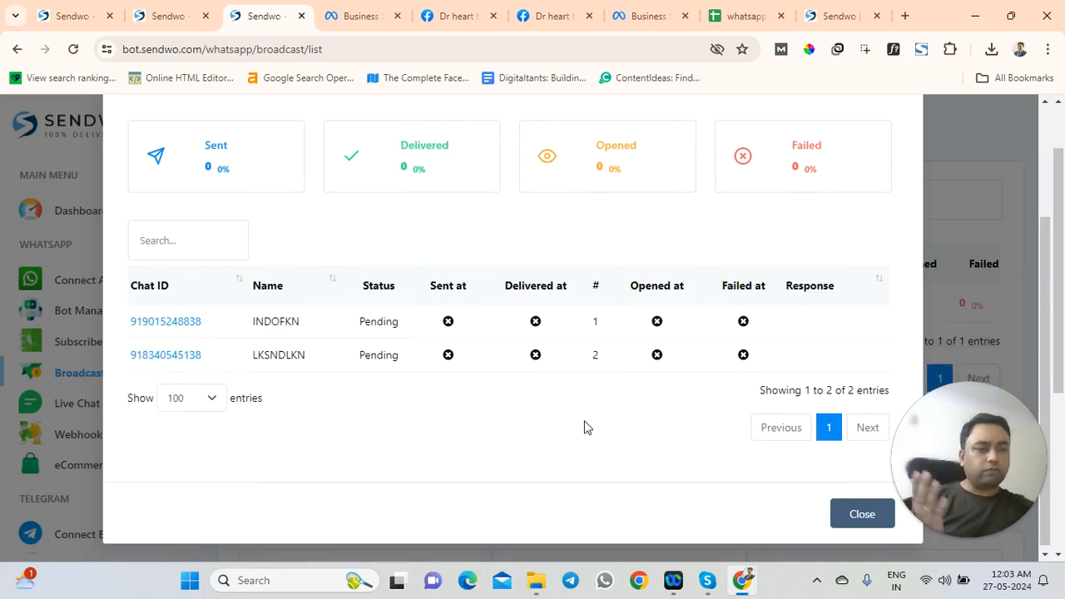
{"action": "scroll", "coordinate": [586, 427], "scroll_direction": "up", "scroll_amount": 2}
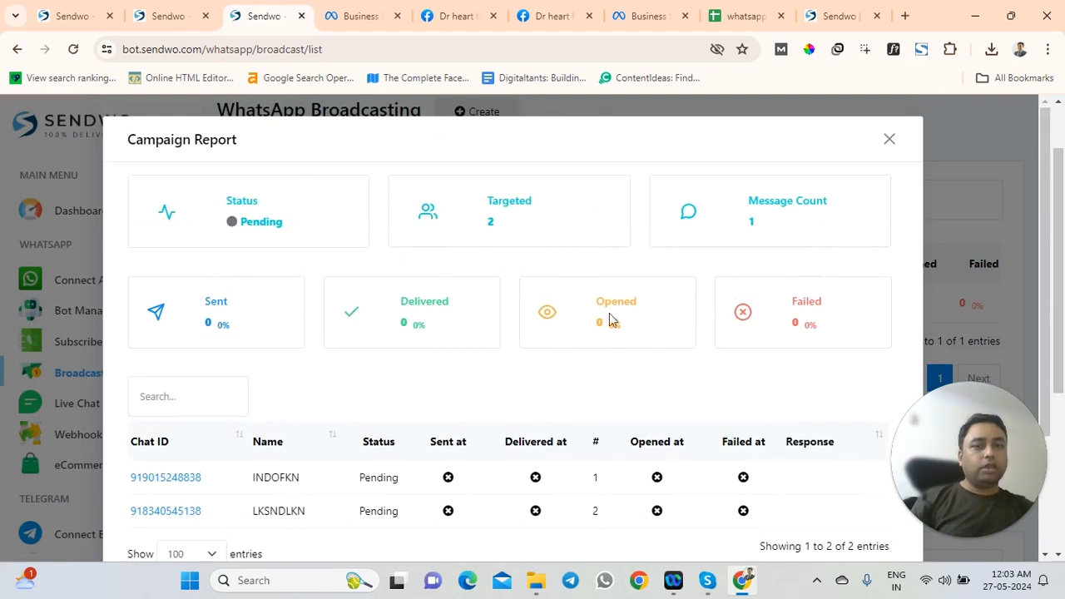
{"action": "left_click", "coordinate": [888, 141]}
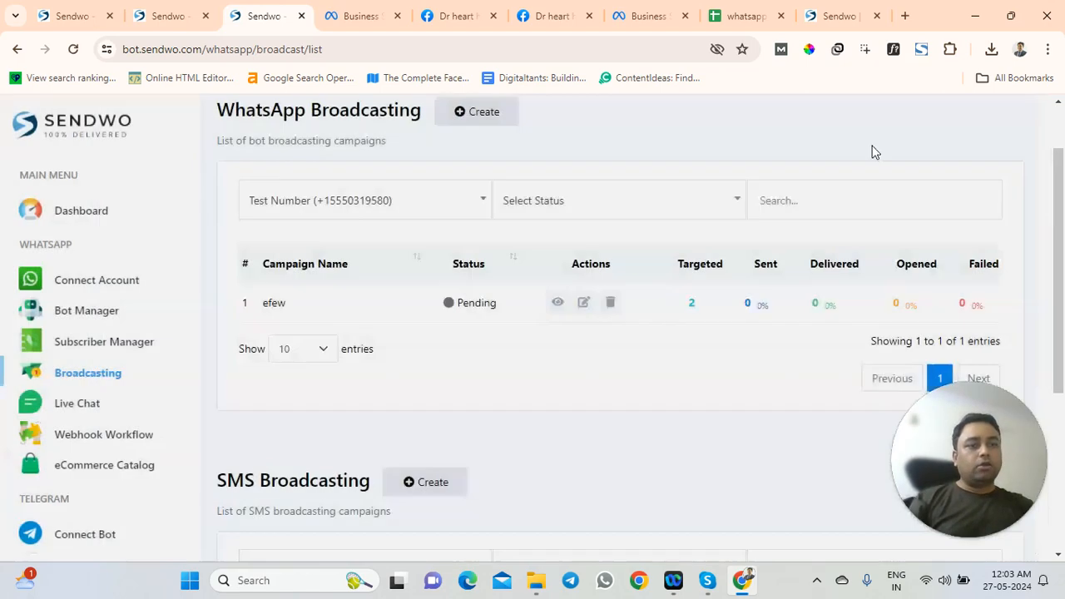
{"action": "scroll", "coordinate": [562, 380], "scroll_direction": "up", "scroll_amount": 1}
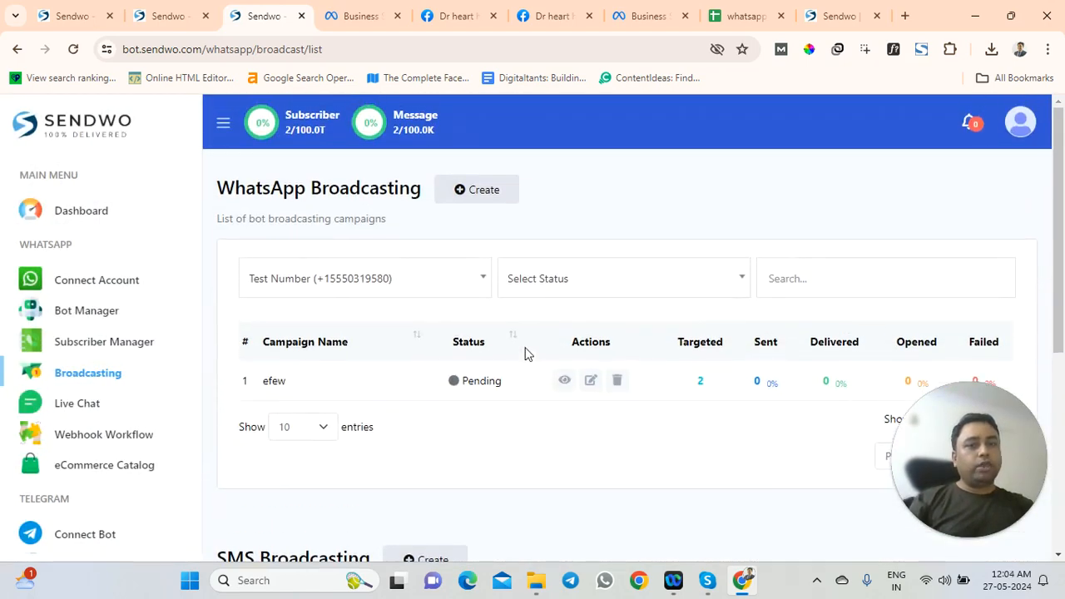
{"action": "left_click", "coordinate": [1032, 125]}
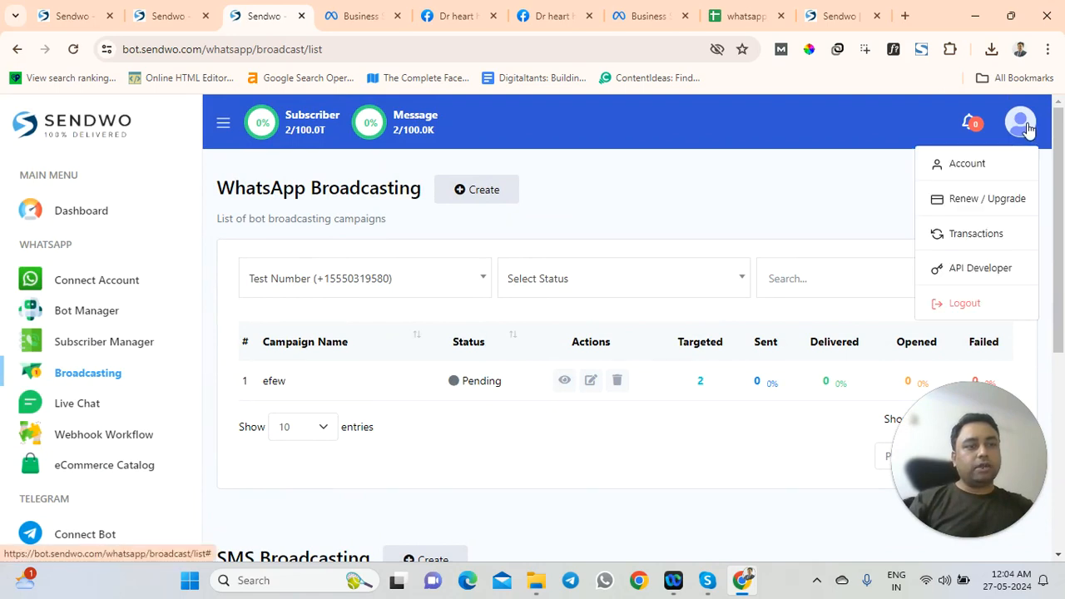
Visit the API Developer page, then return to the Broadcasting list and check efew's Pending status
{"action": "left_click", "coordinate": [949, 271]}
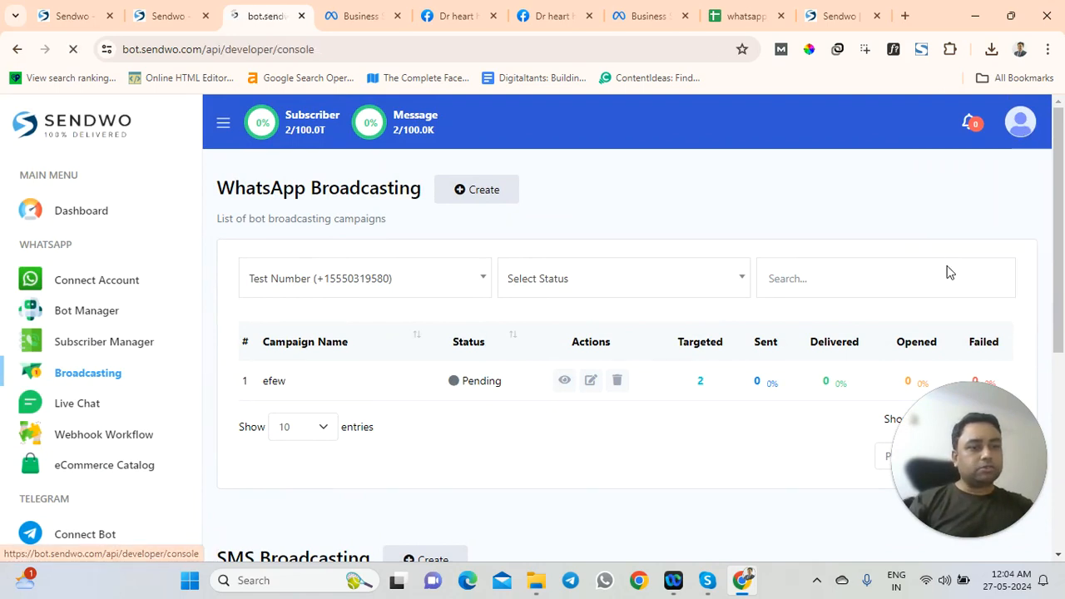
{"action": "scroll", "coordinate": [516, 372], "scroll_direction": "down", "scroll_amount": 1}
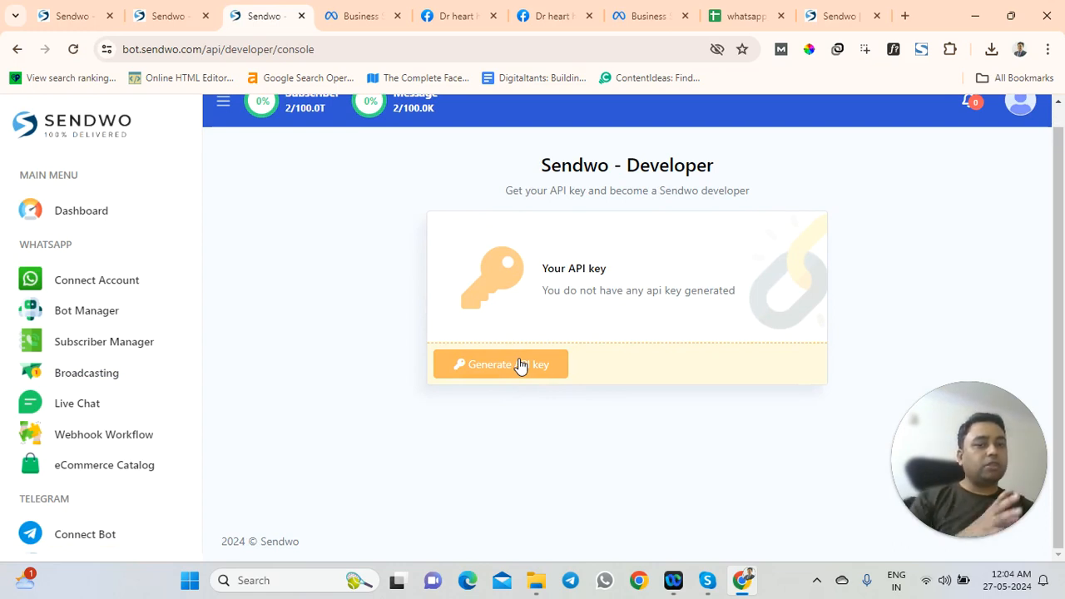
{"action": "left_click", "coordinate": [65, 379]}
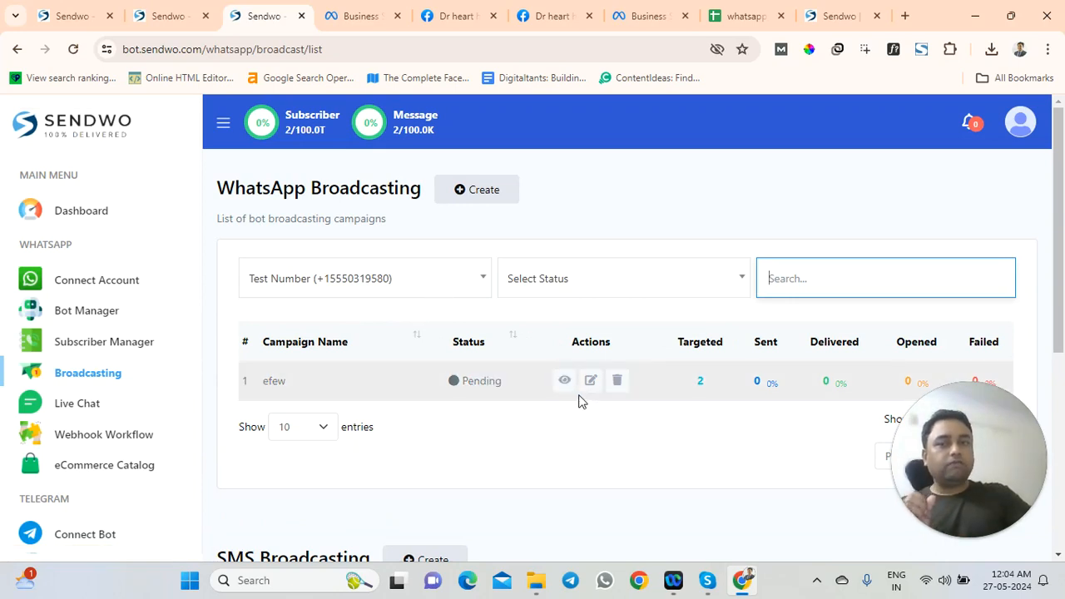
{"action": "left_click", "coordinate": [687, 241]}
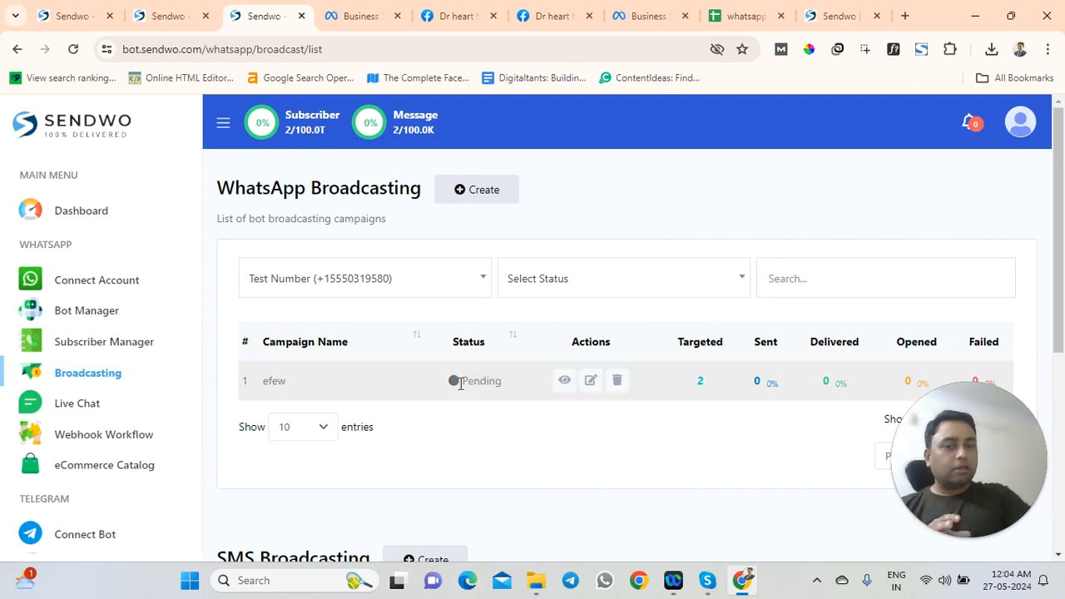
{"action": "left_click_drag", "start_coordinate": [454, 388], "coordinate": [498, 382]}
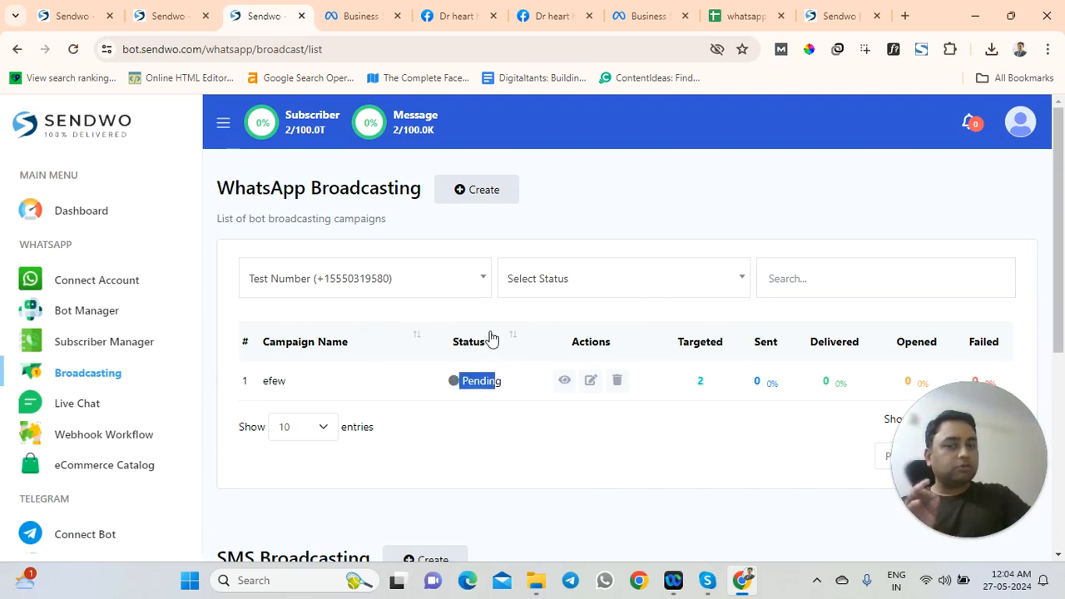
{"action": "left_click", "coordinate": [556, 233]}
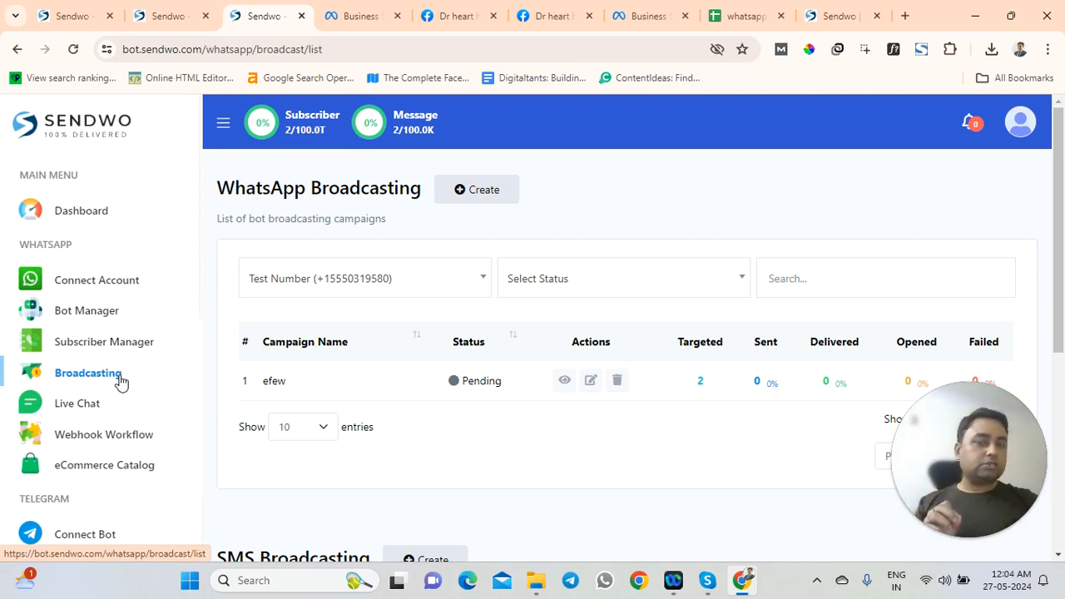
Create broadcast 'fgdfh' with Anytime sending, the hello_world template and label 26TH, and save it
{"action": "left_click", "coordinate": [454, 190]}
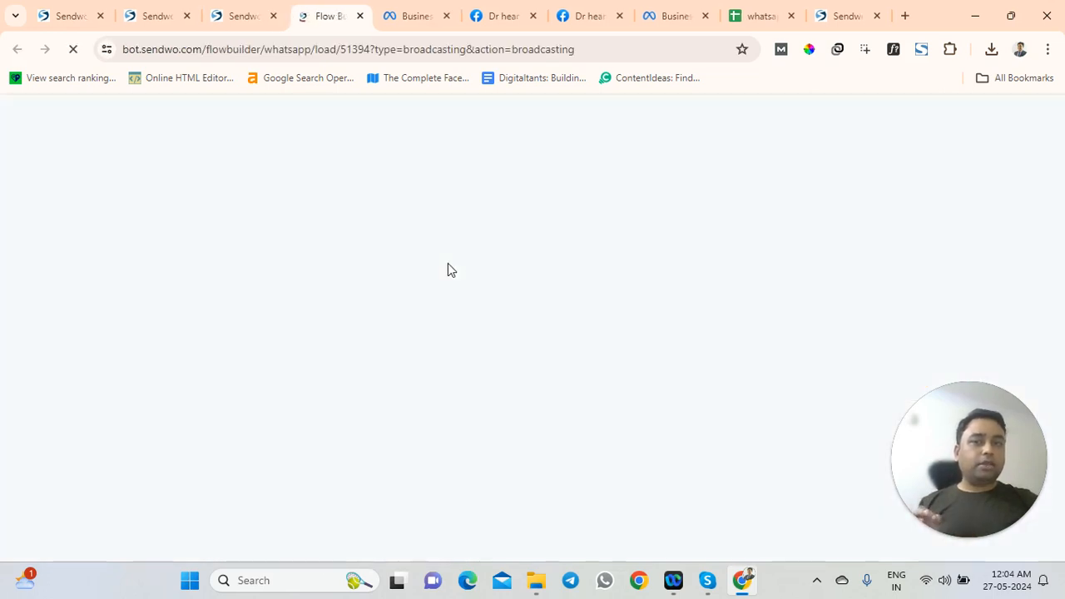
{"action": "left_click", "coordinate": [95, 280]}
{"action": "type", "text": "fgdfh"}
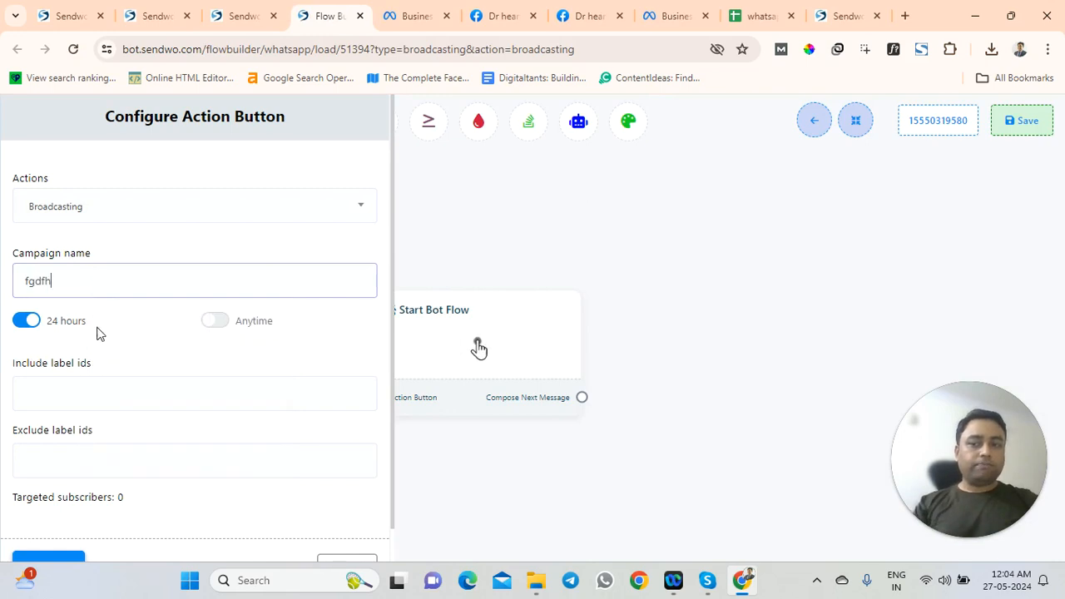
{"action": "left_click", "coordinate": [213, 325]}
{"action": "left_click", "coordinate": [93, 391]}
{"action": "left_click", "coordinate": [57, 358]}
{"action": "scroll", "coordinate": [91, 399], "scroll_direction": "down", "scroll_amount": 2}
{"action": "left_click", "coordinate": [90, 308]}
{"action": "left_click", "coordinate": [86, 334]}
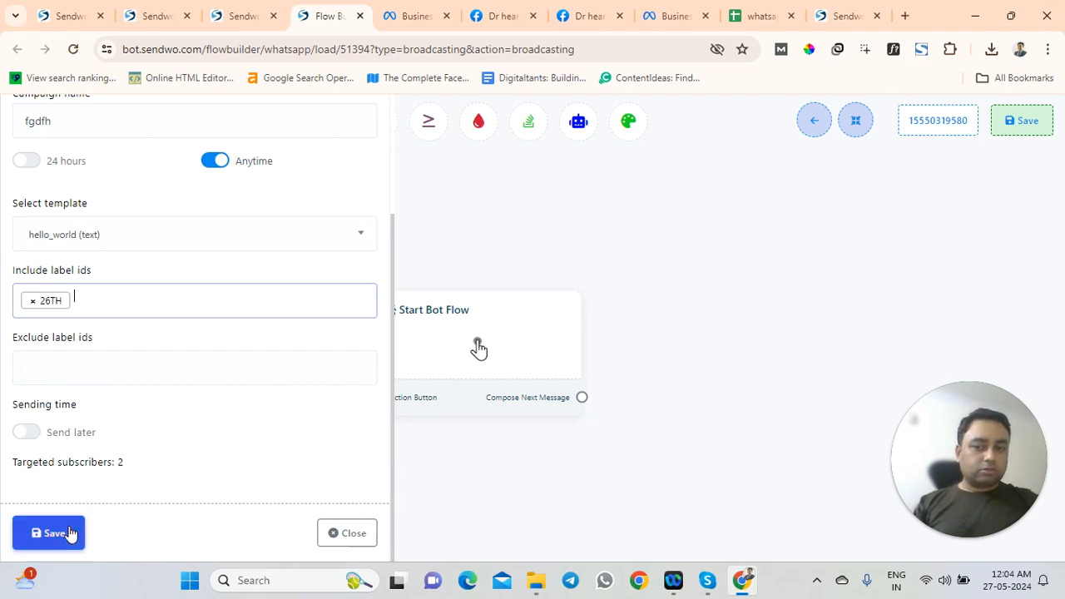
{"action": "left_click", "coordinate": [71, 534]}
Title the Start Bot Flow node 'Sddsf' and save it
{"action": "left_click_drag", "start_coordinate": [475, 347], "coordinate": [528, 315]}
{"action": "left_click", "coordinate": [502, 325]}
{"action": "type", "text": "sddsf"}
{"action": "left_click", "coordinate": [57, 277]}
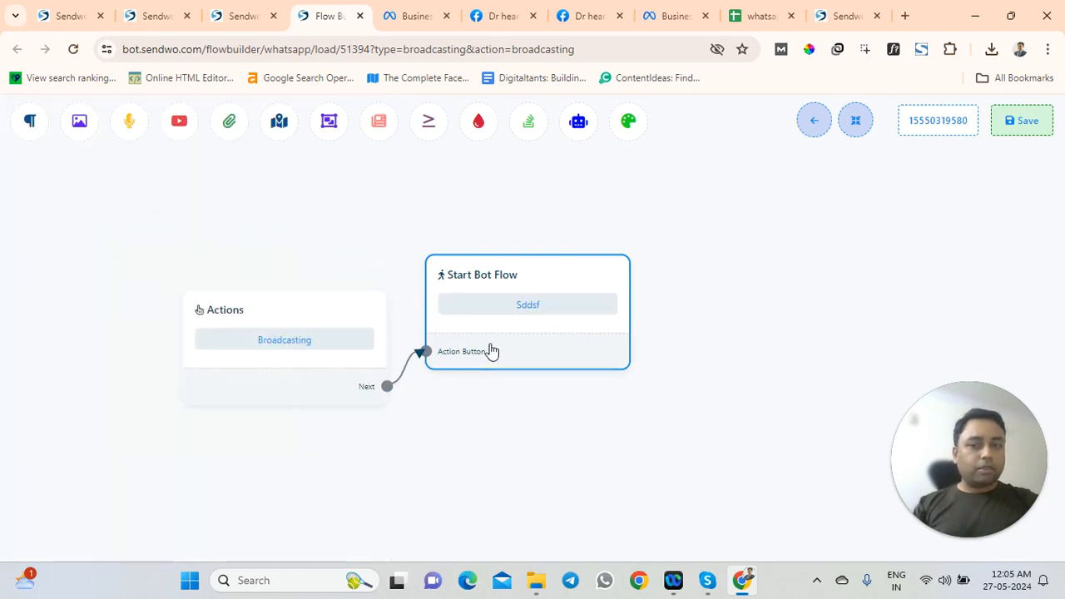
Add an AI Reply node and try linking Actions' Next output to it, dismissing incompatibility warnings
{"action": "left_click_drag", "start_coordinate": [579, 120], "coordinate": [738, 351]}
{"action": "left_click_drag", "start_coordinate": [838, 446], "coordinate": [814, 352]}
{"action": "left_click_drag", "start_coordinate": [712, 401], "coordinate": [591, 340]}
{"action": "left_click_drag", "start_coordinate": [514, 287], "coordinate": [554, 223]}
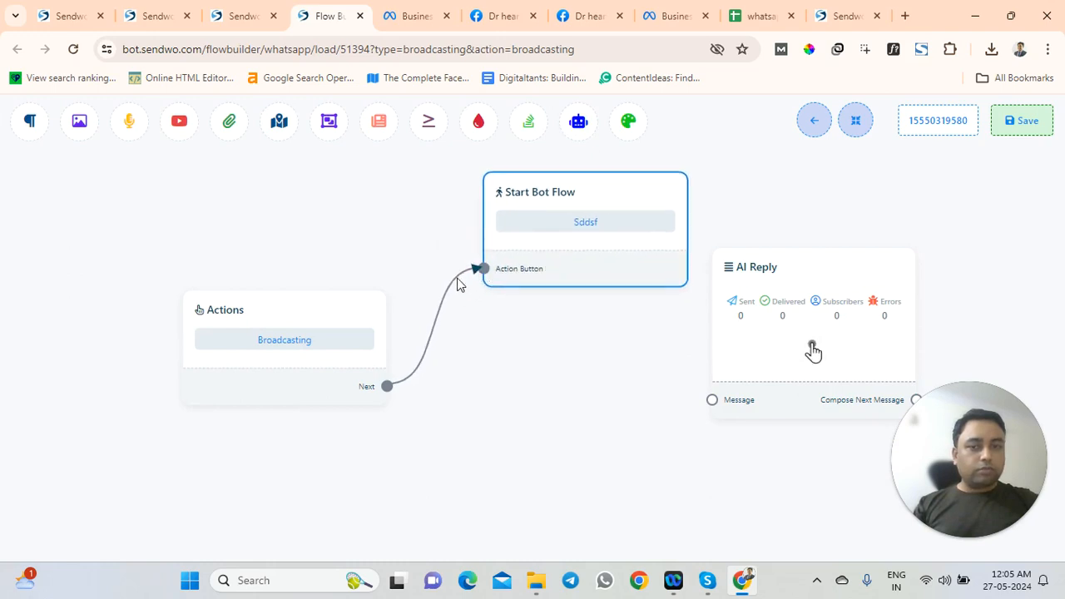
{"action": "left_click_drag", "start_coordinate": [386, 387], "coordinate": [713, 403]}
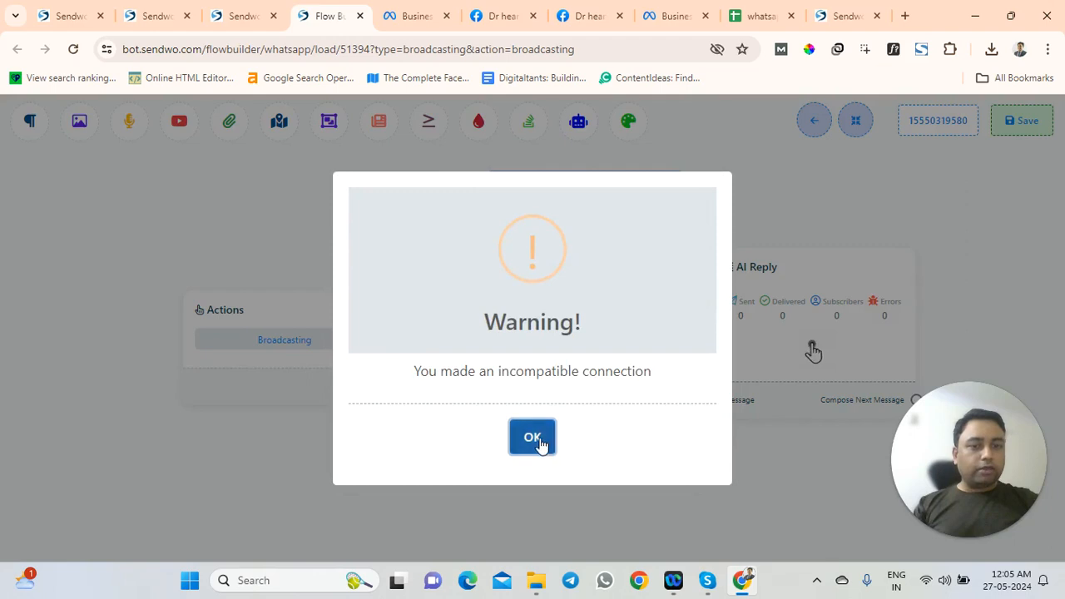
{"action": "left_click", "coordinate": [540, 440]}
{"action": "left_click_drag", "start_coordinate": [535, 218], "coordinate": [537, 217]}
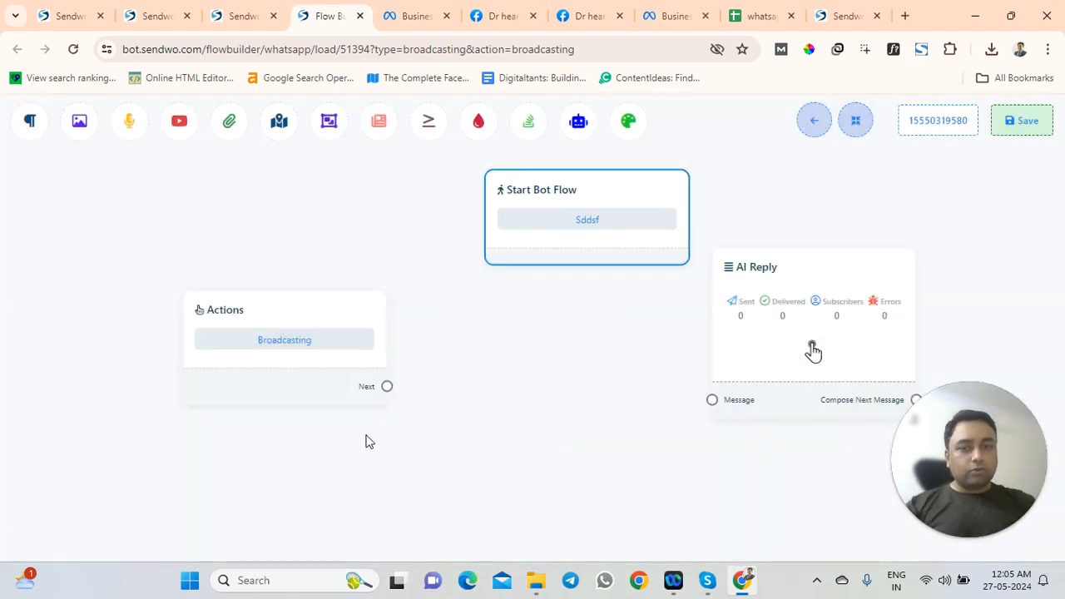
{"action": "left_click_drag", "start_coordinate": [386, 386], "coordinate": [712, 400]}
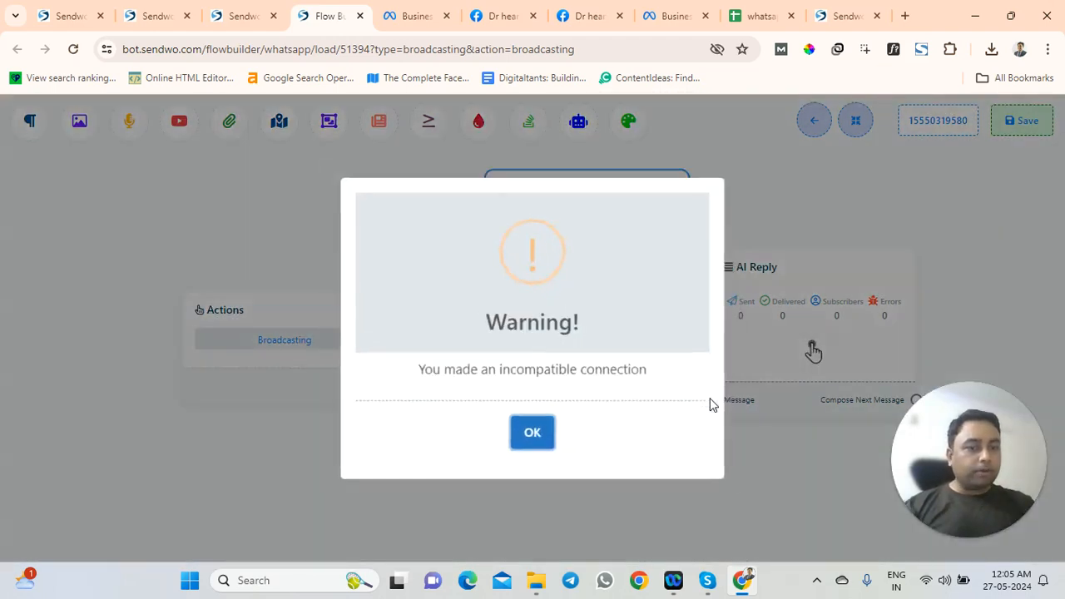
{"action": "left_click", "coordinate": [533, 437]}
{"action": "left_click_drag", "start_coordinate": [579, 197], "coordinate": [559, 258]}
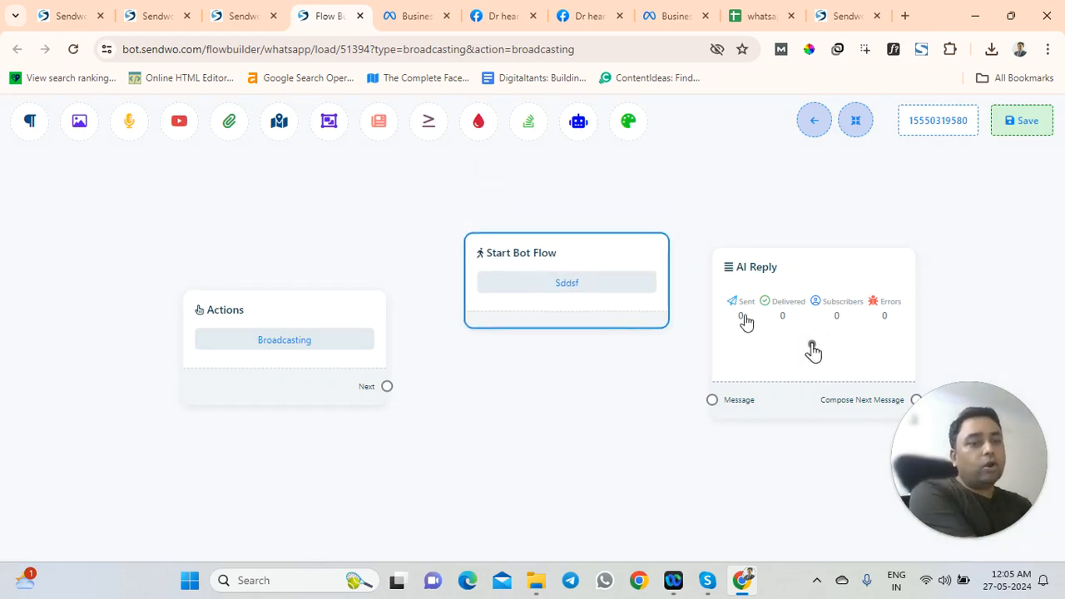
Close the AI Reply settings unsaved after the empty-message warning, then delete the AI Reply node
{"action": "double_click", "coordinate": [778, 345]}
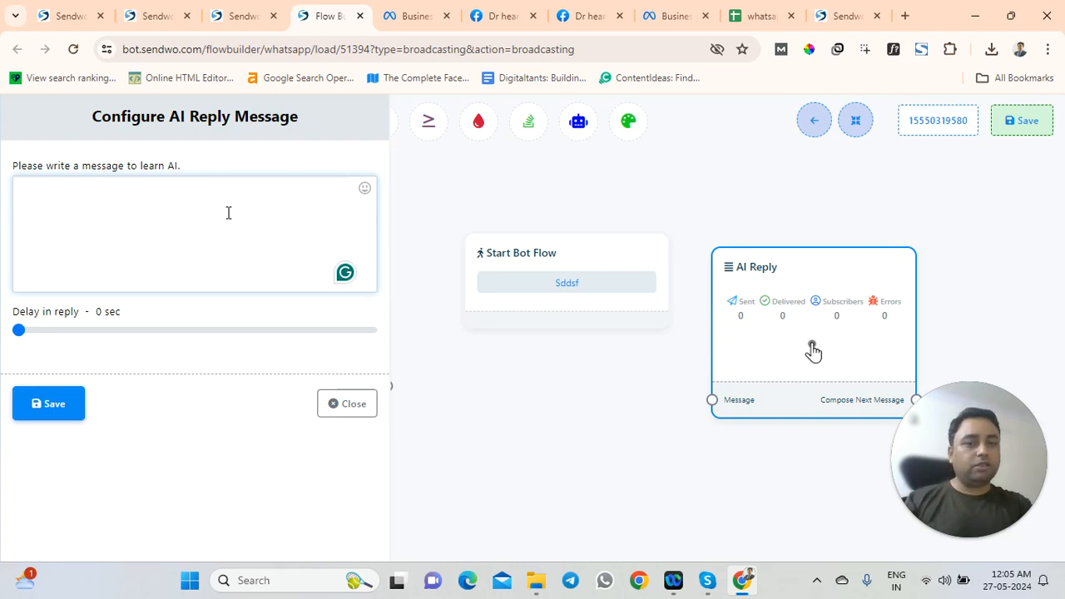
{"action": "left_click", "coordinate": [29, 400]}
{"action": "left_click", "coordinate": [112, 248]}
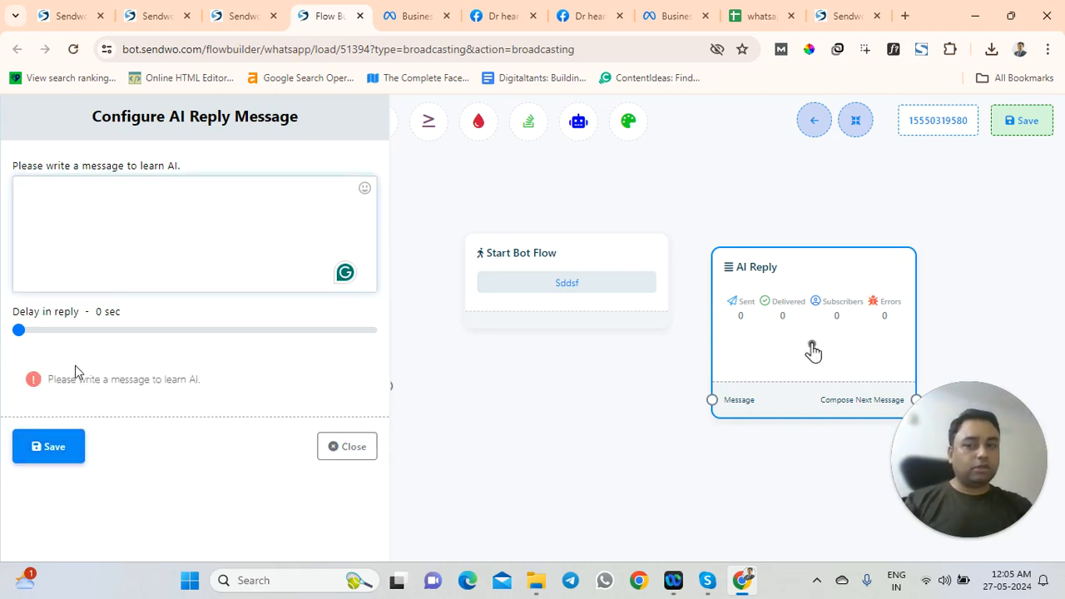
{"action": "left_click_drag", "start_coordinate": [48, 378], "coordinate": [210, 388]}
{"action": "left_click", "coordinate": [326, 446]}
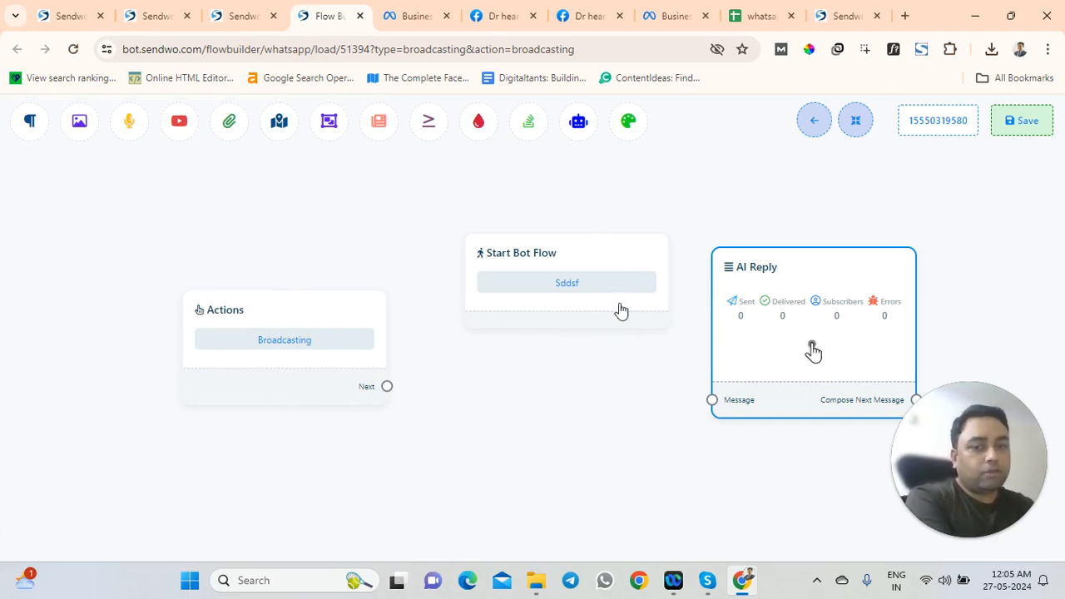
{"action": "right_click", "coordinate": [809, 351]}
{"action": "left_click", "coordinate": [819, 335]}
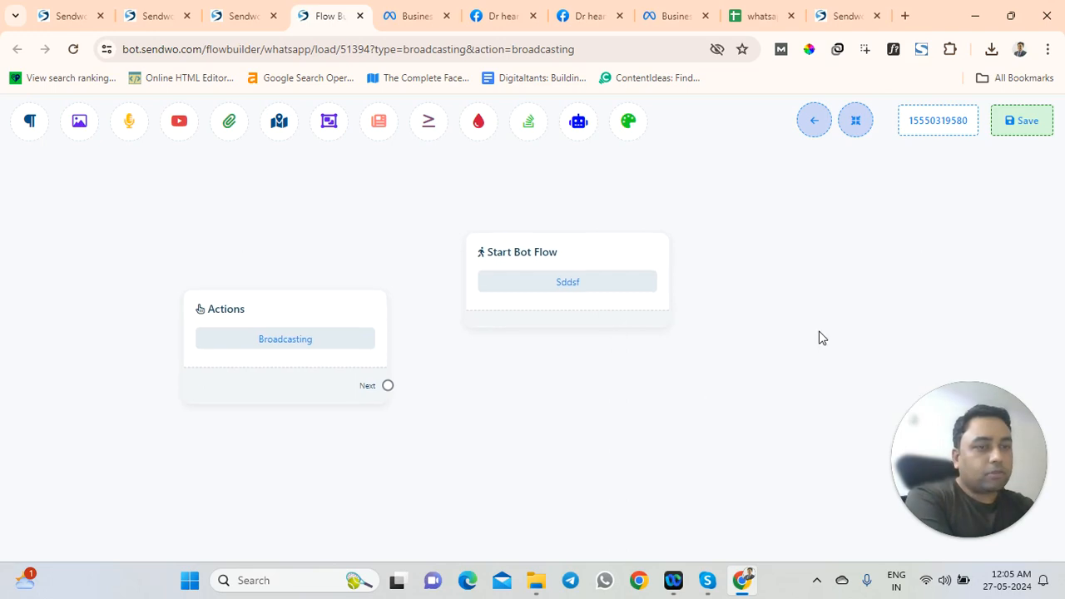
Leave the builder, open the No Match bot flow from Action Buttons, and delete its Text node
{"action": "left_click", "coordinate": [813, 126]}
{"action": "left_click", "coordinate": [601, 149]}
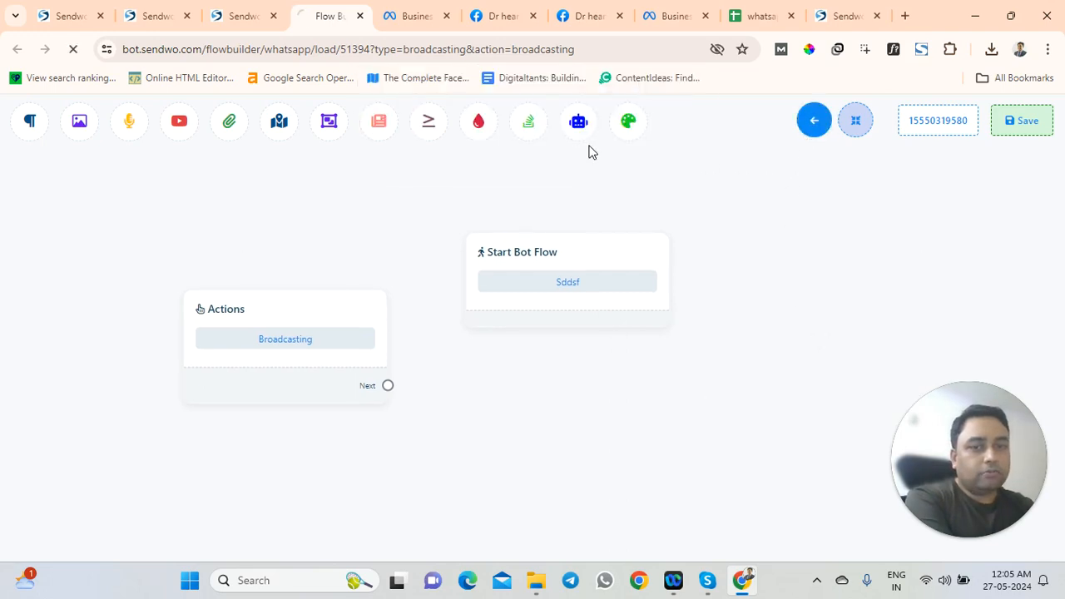
{"action": "scroll", "coordinate": [419, 328], "scroll_direction": "down", "scroll_amount": 6}
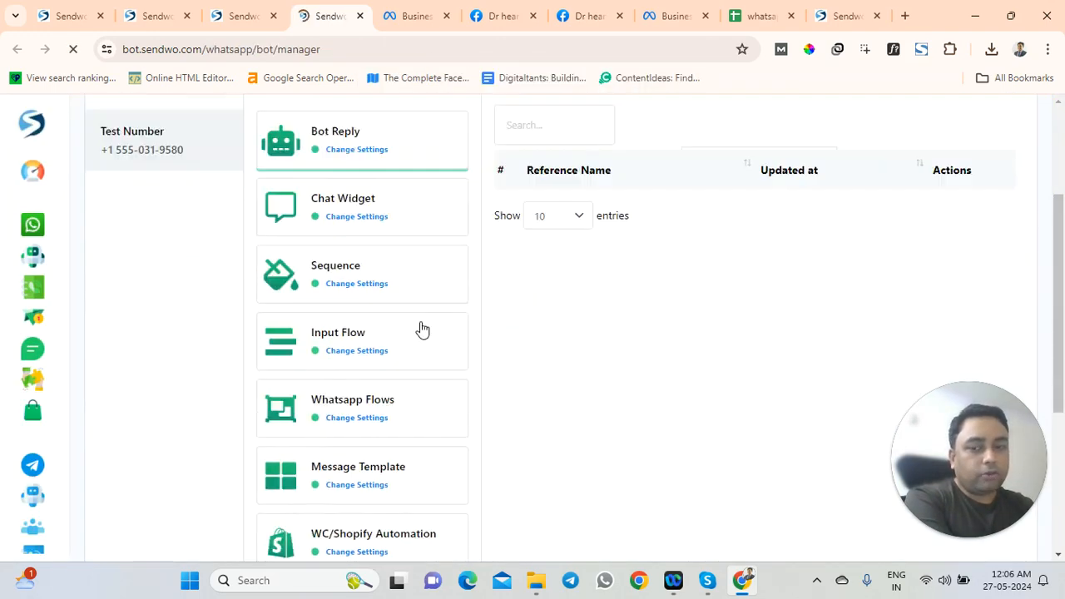
{"action": "left_click", "coordinate": [375, 394]}
{"action": "scroll", "coordinate": [609, 273], "scroll_direction": "up", "scroll_amount": 5}
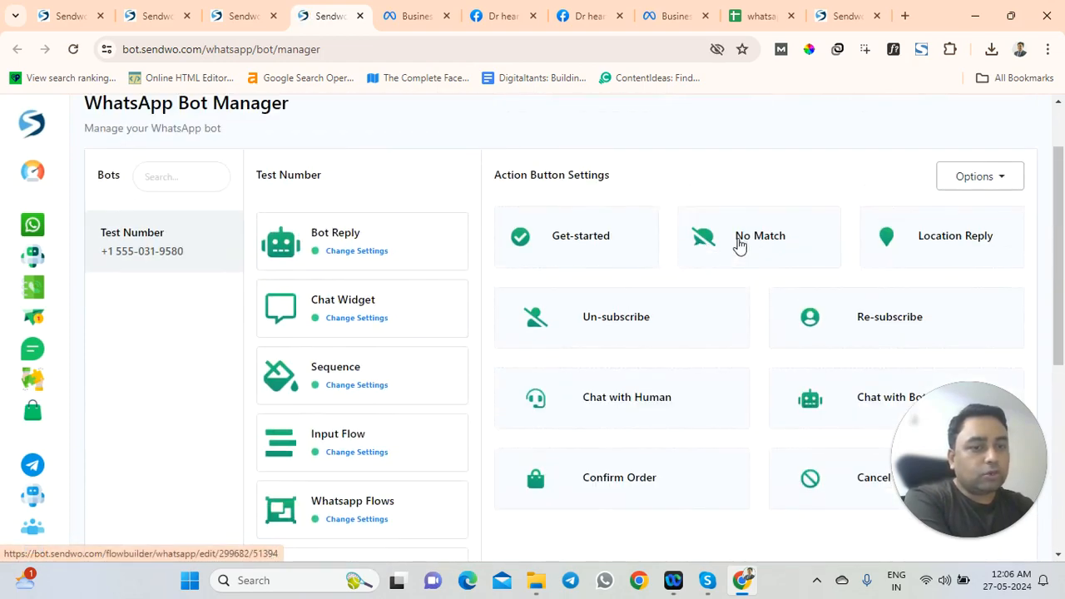
{"action": "left_click", "coordinate": [739, 242]}
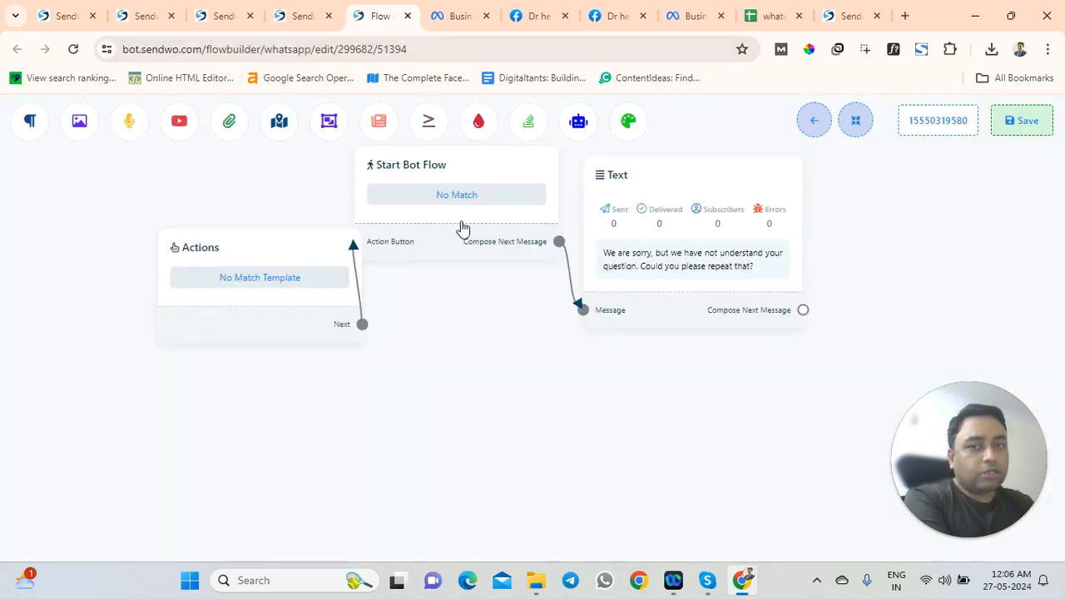
{"action": "left_click_drag", "start_coordinate": [657, 228], "coordinate": [707, 309]}
{"action": "right_click", "coordinate": [703, 354]}
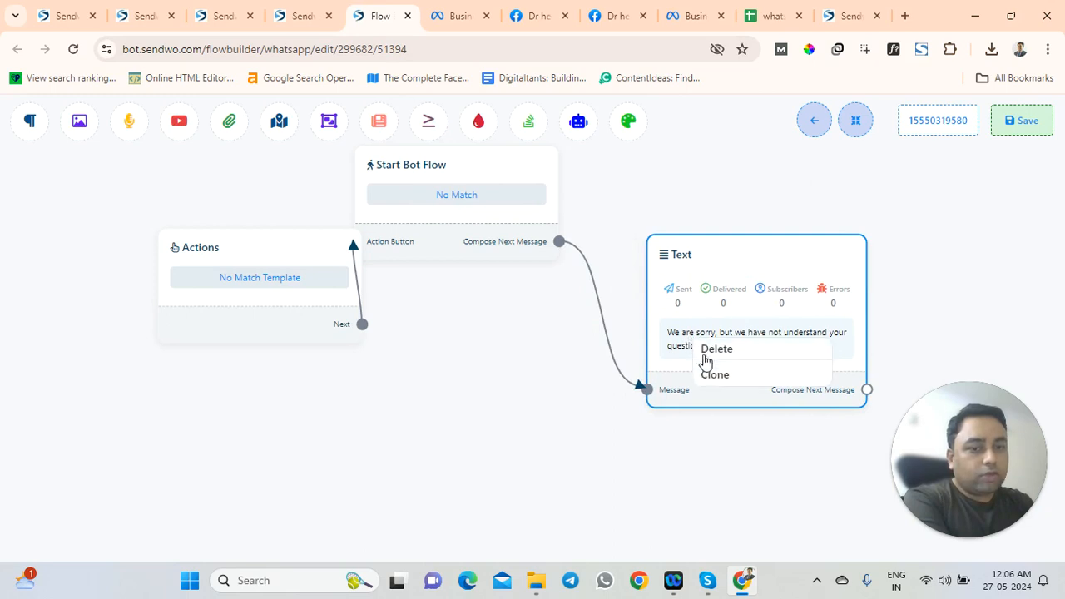
{"action": "left_click", "coordinate": [725, 352]}
Add an AI Reply node after Start Bot Flow and open its message settings
{"action": "left_click_drag", "start_coordinate": [559, 242], "coordinate": [684, 366]}
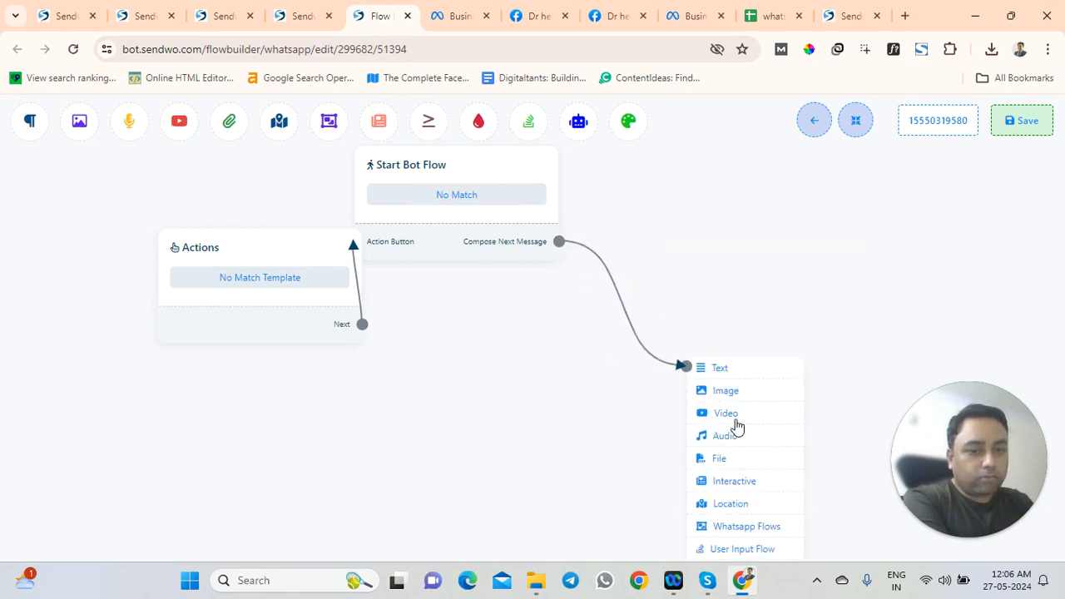
{"action": "scroll", "coordinate": [736, 430], "scroll_direction": "down", "scroll_amount": 2}
{"action": "scroll", "coordinate": [724, 333], "scroll_direction": "down", "scroll_amount": 1}
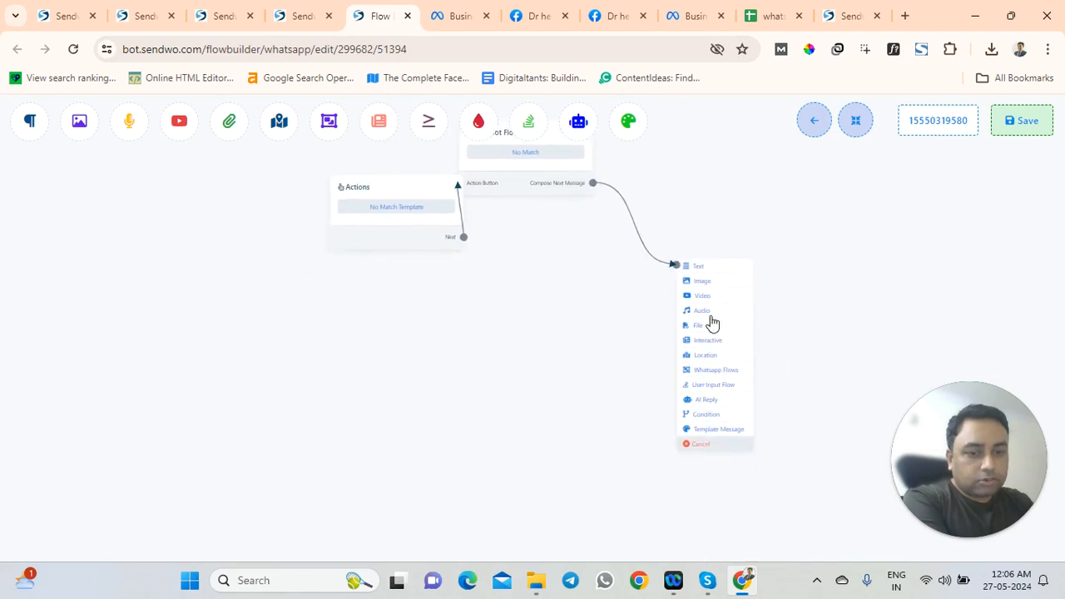
{"action": "scroll", "coordinate": [709, 312], "scroll_direction": "up", "scroll_amount": 1}
{"action": "left_click", "coordinate": [706, 426]}
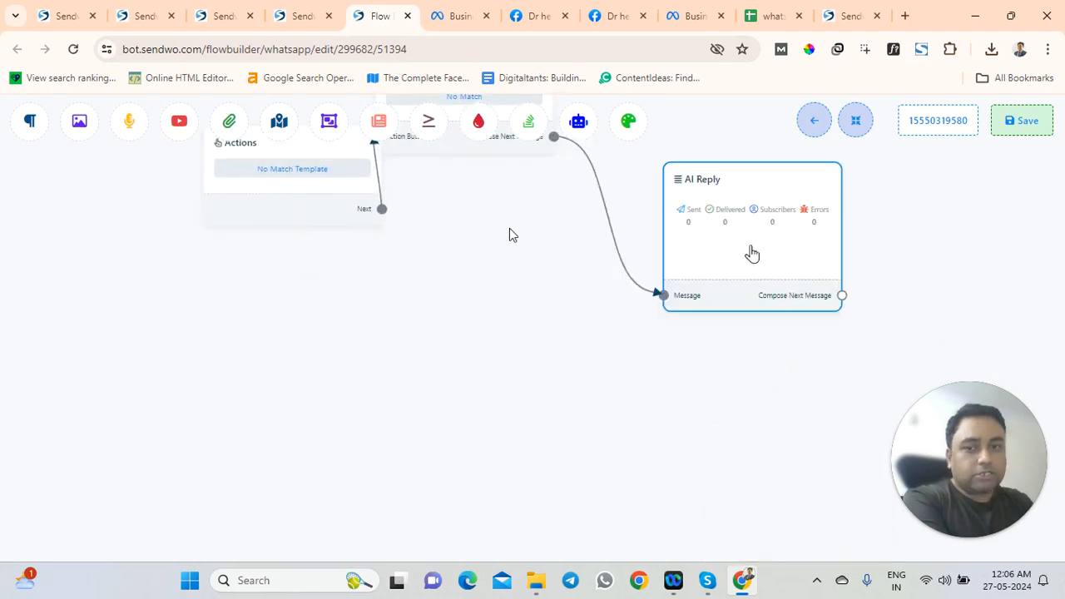
{"action": "left_click_drag", "start_coordinate": [323, 316], "coordinate": [254, 311]}
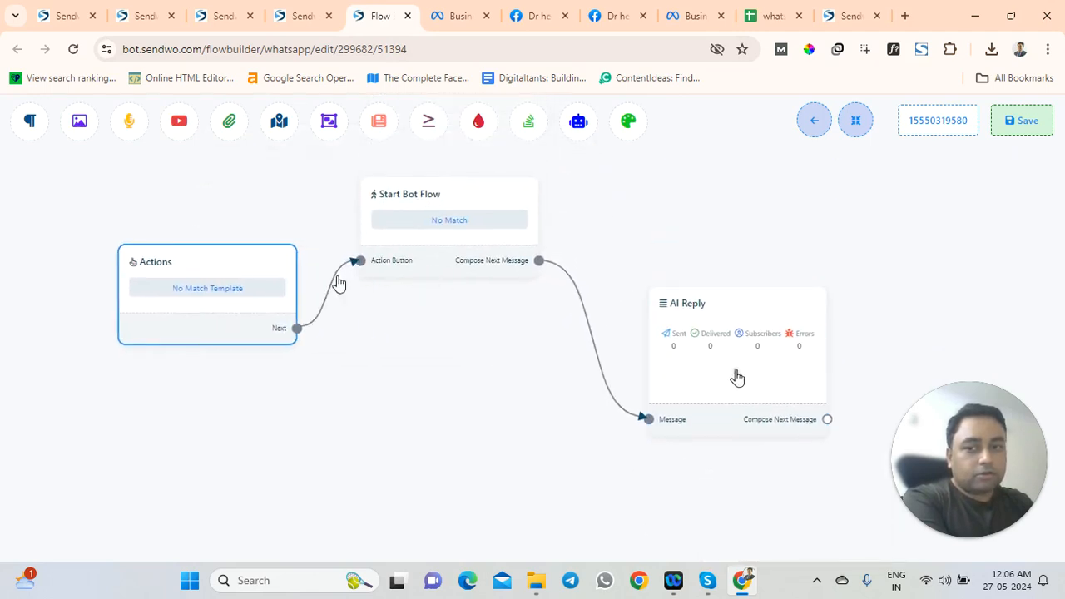
{"action": "double_click", "coordinate": [701, 375]}
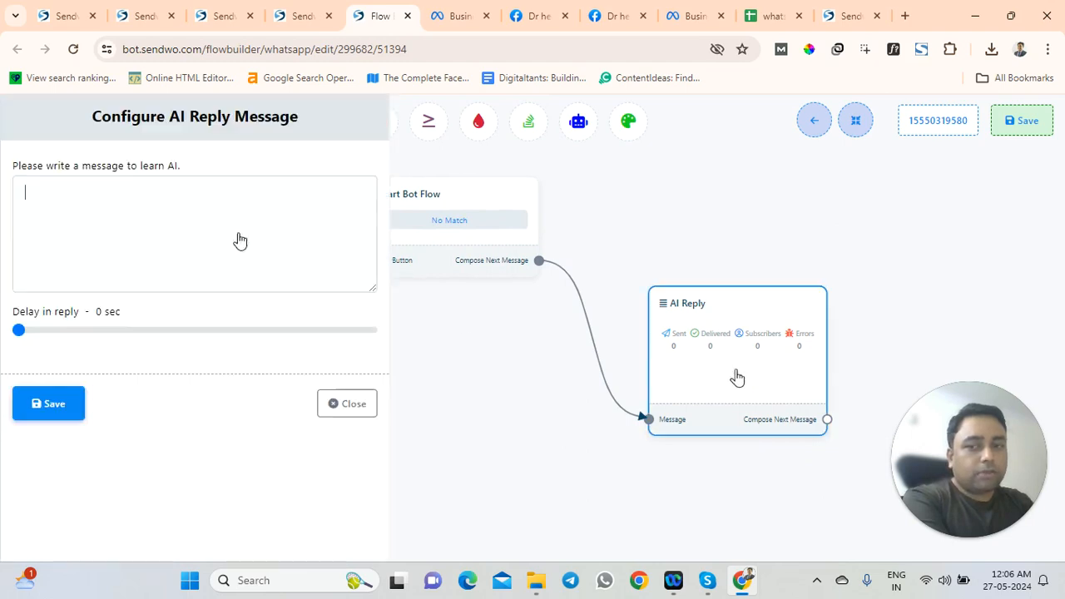
Type test text 'fhf' into the AI Reply message, close the settings, and leave the flow builder
{"action": "type", "text": "fhfhfhf"}
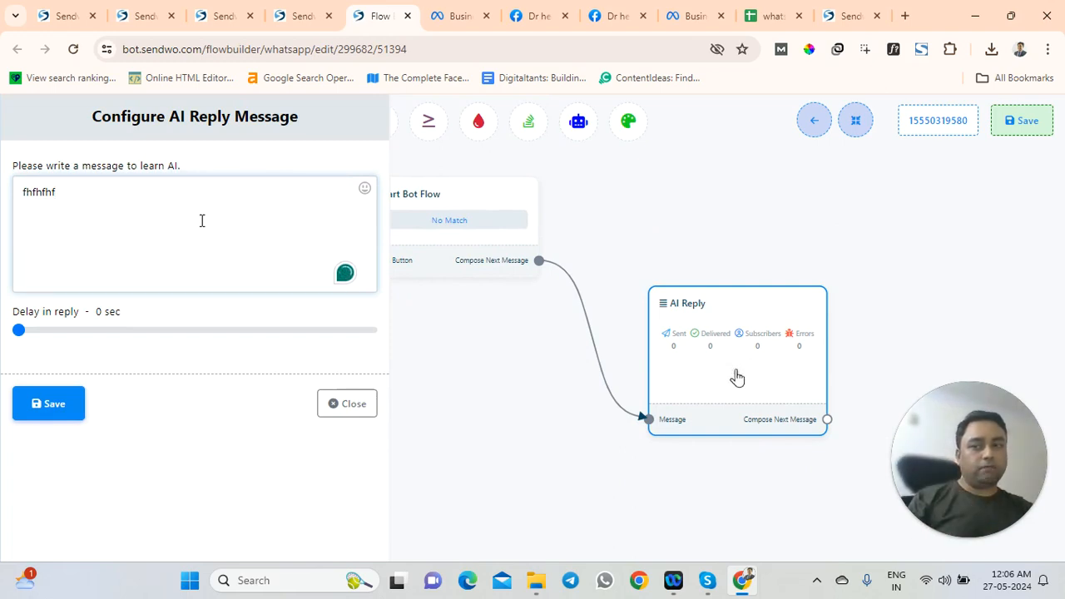
{"action": "left_click_drag", "start_coordinate": [94, 206], "coordinate": [3, 196]}
{"action": "left_click", "coordinate": [370, 407]}
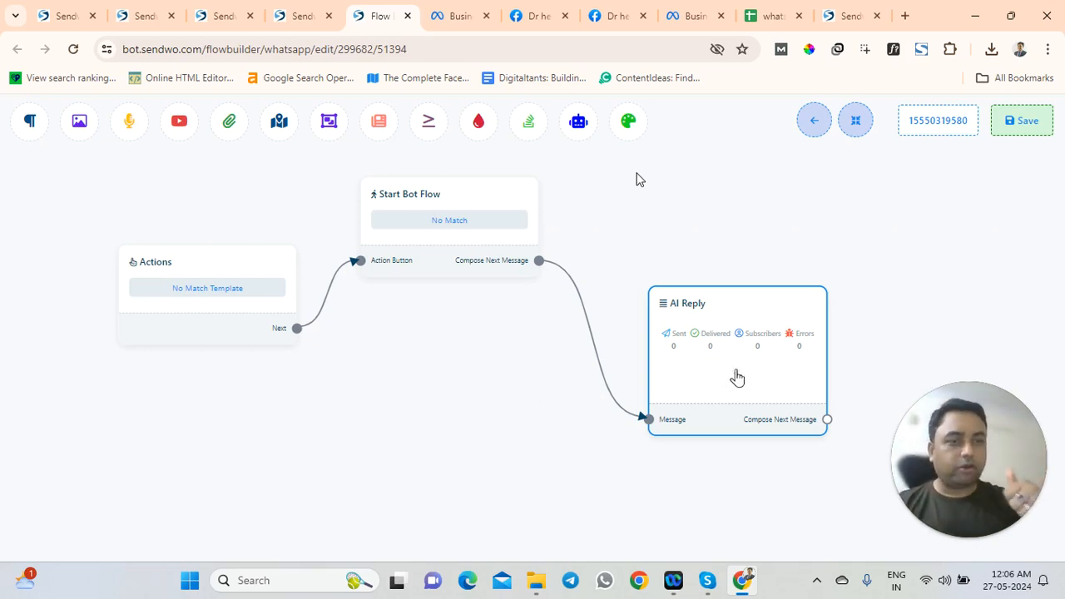
{"action": "left_click", "coordinate": [807, 126]}
Leave the No Match flow builder and scroll down the WhatsApp Bot Manager page
{"action": "left_click", "coordinate": [601, 148]}
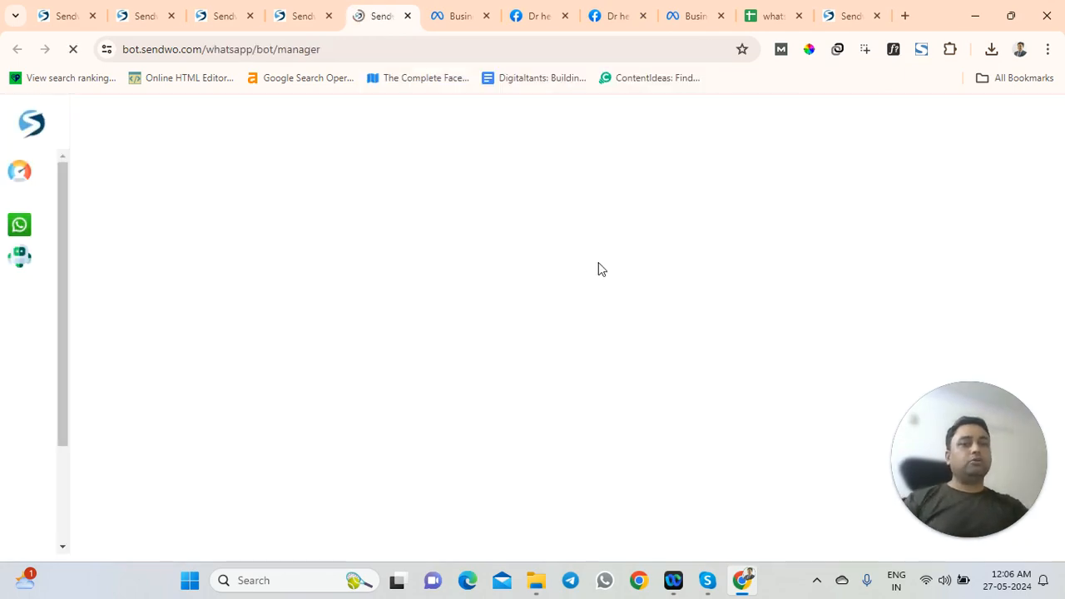
{"action": "scroll", "coordinate": [363, 442], "scroll_direction": "down", "scroll_amount": 6}
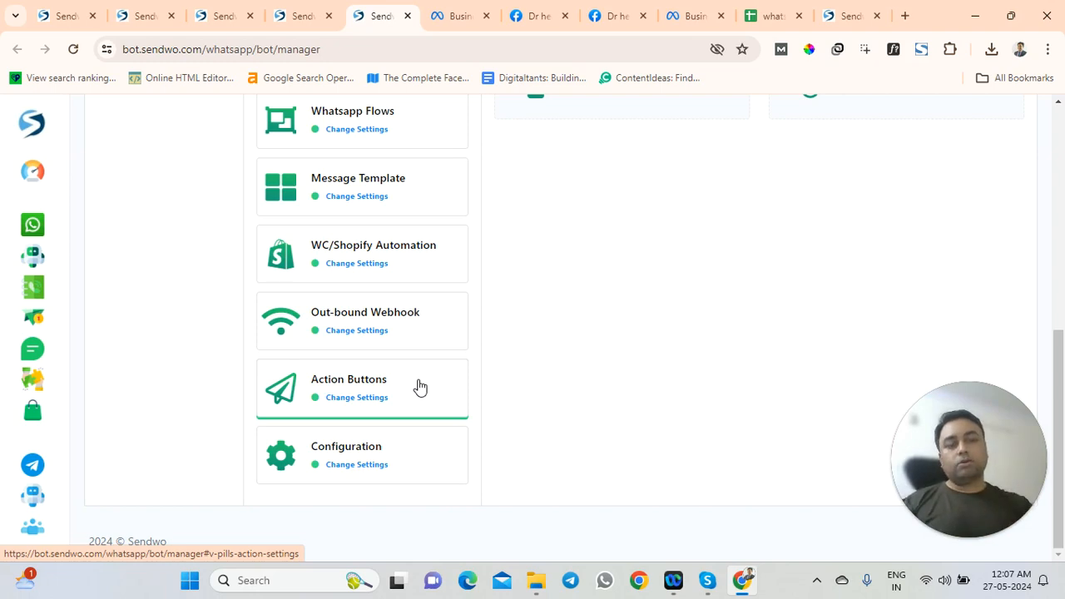
{"action": "left_click", "coordinate": [966, 459]}
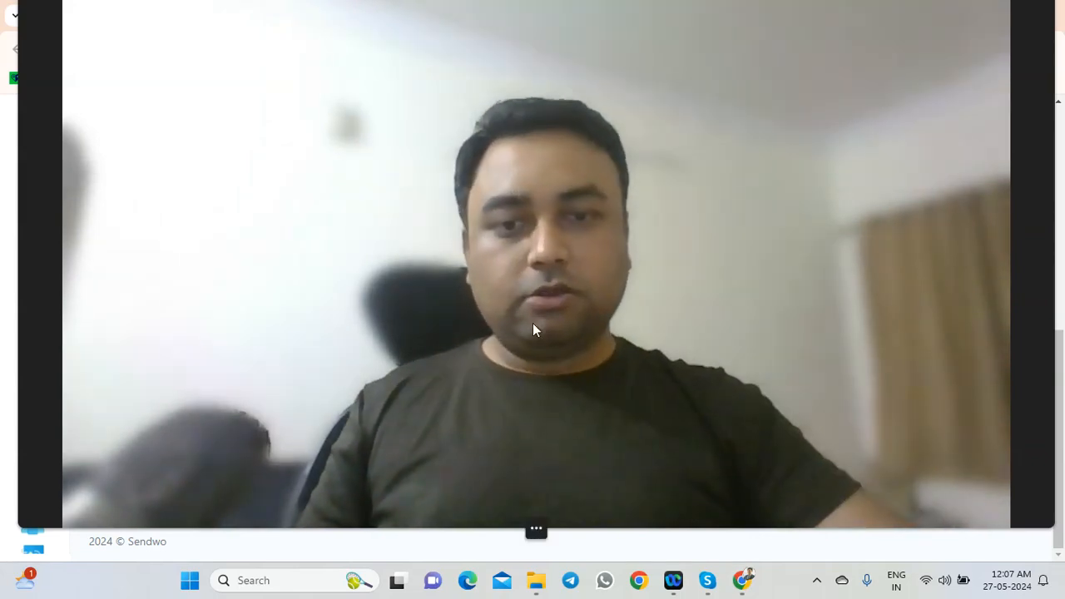
Move across the open Sendwo tabs to reach the docs tab
{"action": "double_click", "coordinate": [532, 323]}
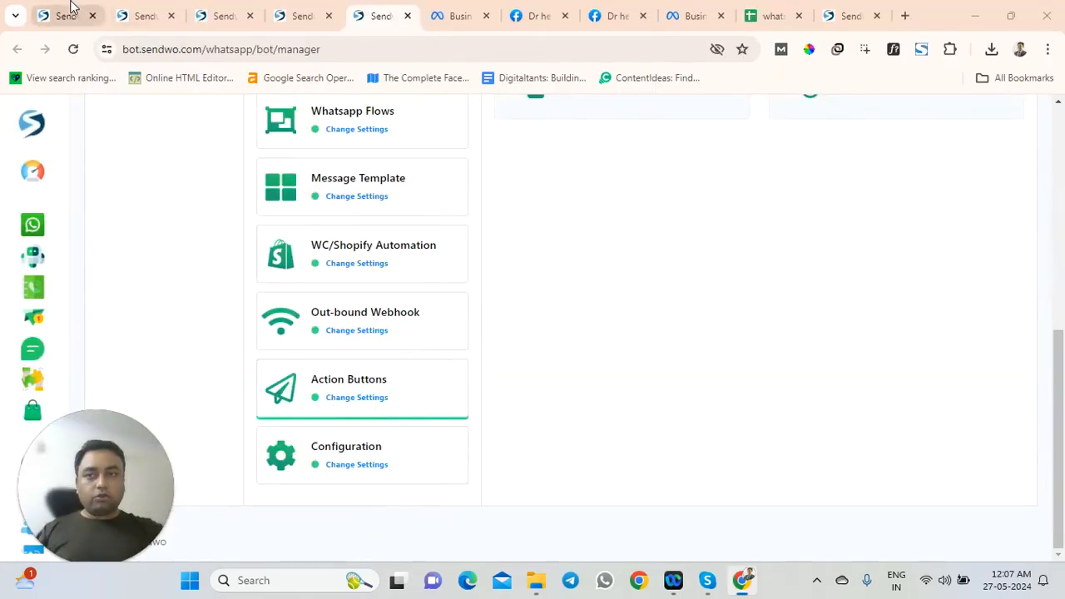
{"action": "left_click", "coordinate": [66, 15]}
{"action": "left_click", "coordinate": [379, 10]}
{"action": "left_click", "coordinate": [851, 15]}
Load sendwo.com and open the homepage's WhatsApp Get Help chat popup
{"action": "left_click", "coordinate": [621, 50]}
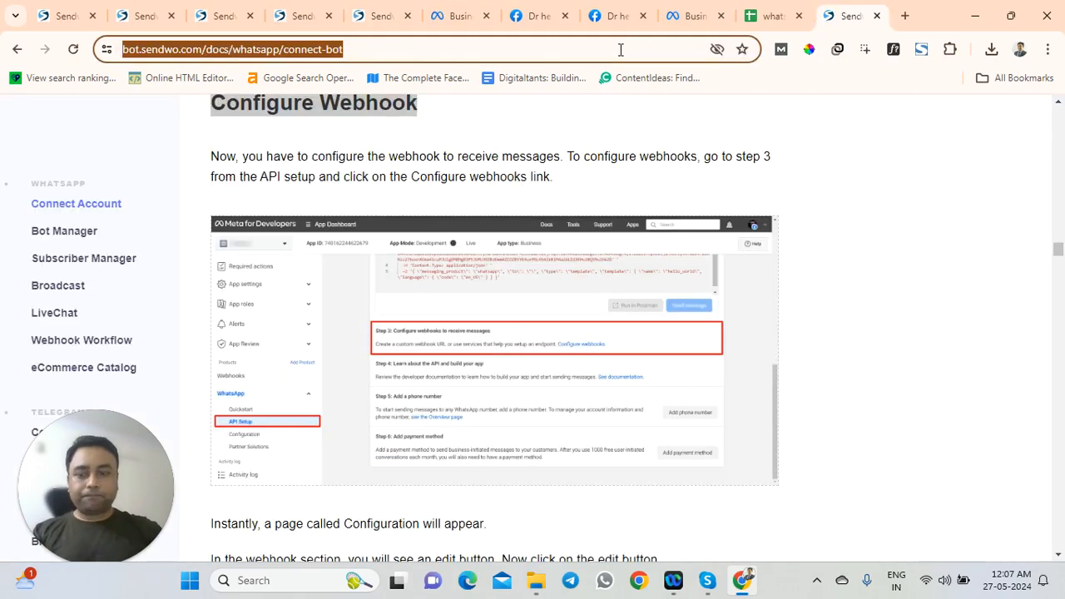
{"action": "type", "text": "sen"}
{"action": "key", "text": "Return"}
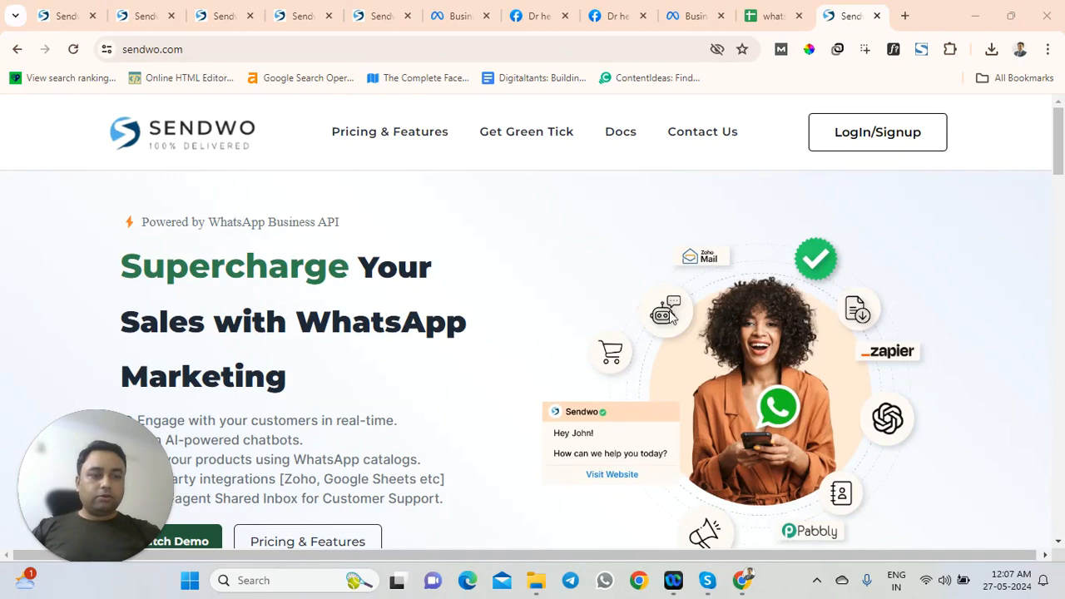
{"action": "scroll", "coordinate": [858, 381], "scroll_direction": "down", "scroll_amount": 5}
{"action": "left_click", "coordinate": [1027, 519]}
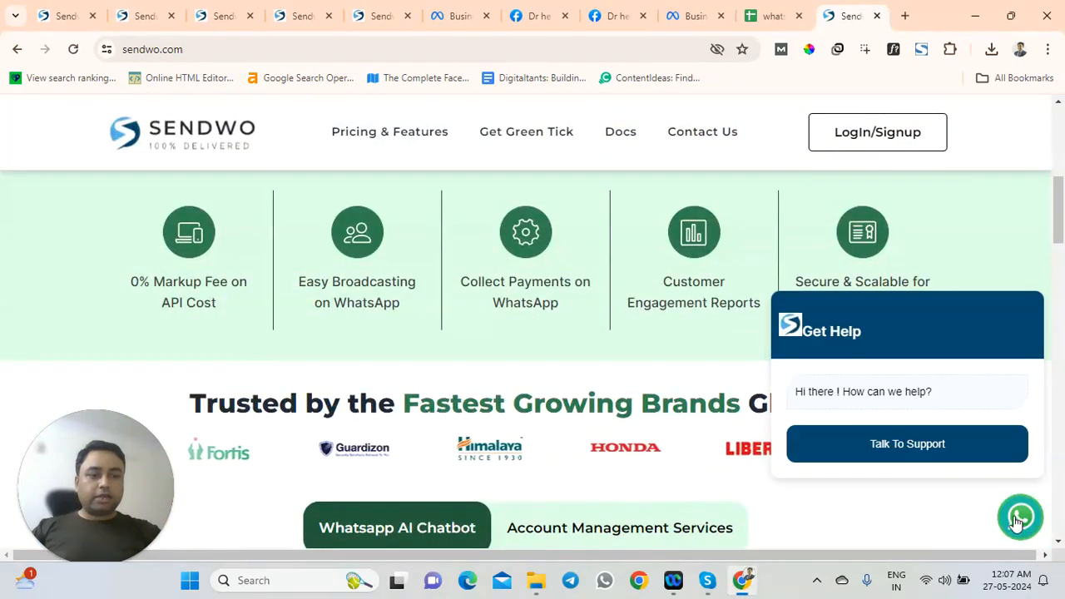